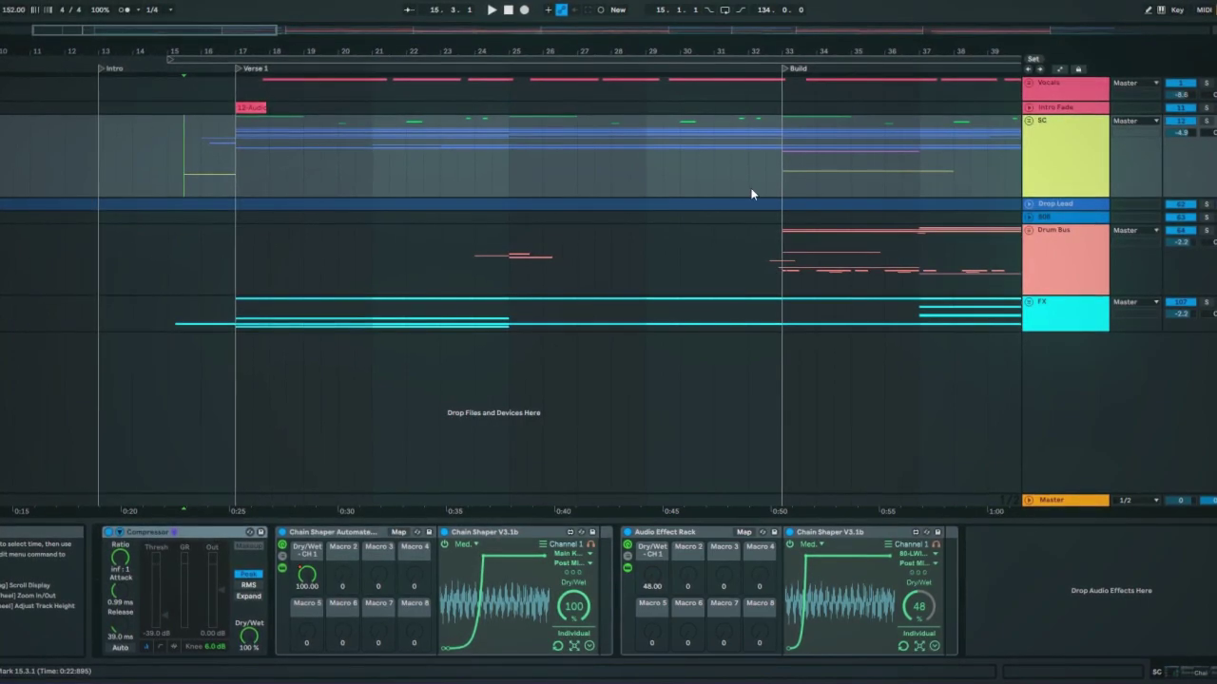
Step: Unfold the SC group and audition the Arps group in solo around the ARP 2 clip before Verse 1
click(1029, 122)
scroll(719, 232, down, 2)
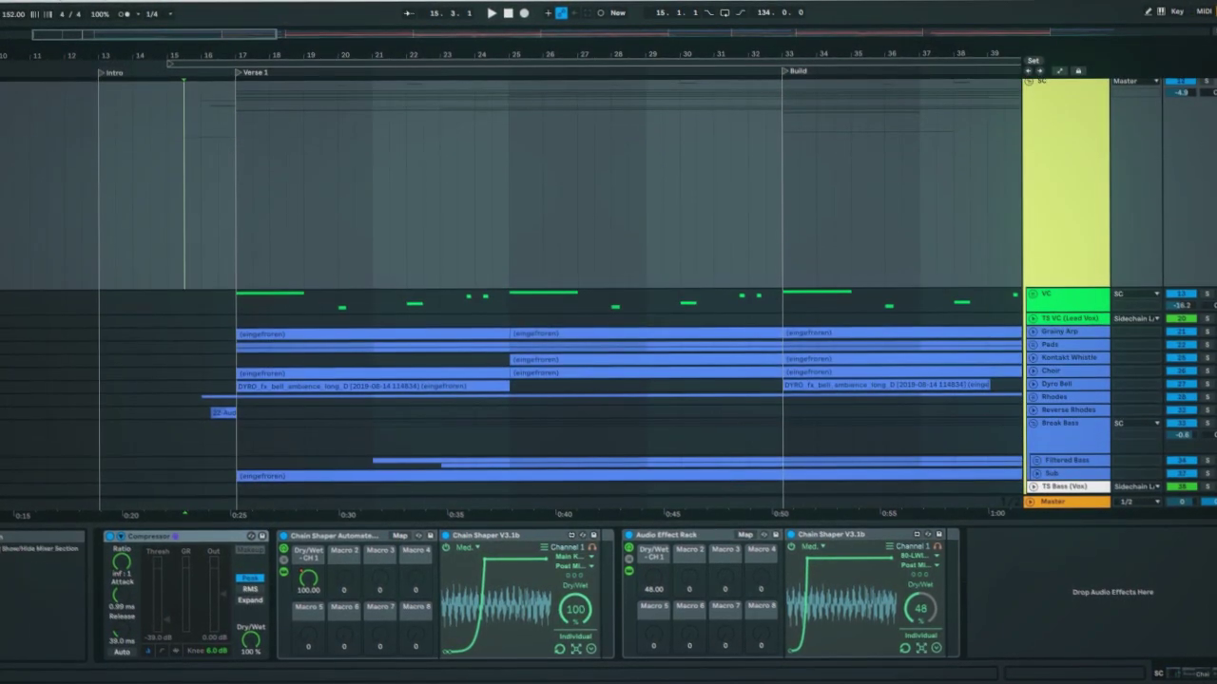
scroll(1052, 336, down, 5)
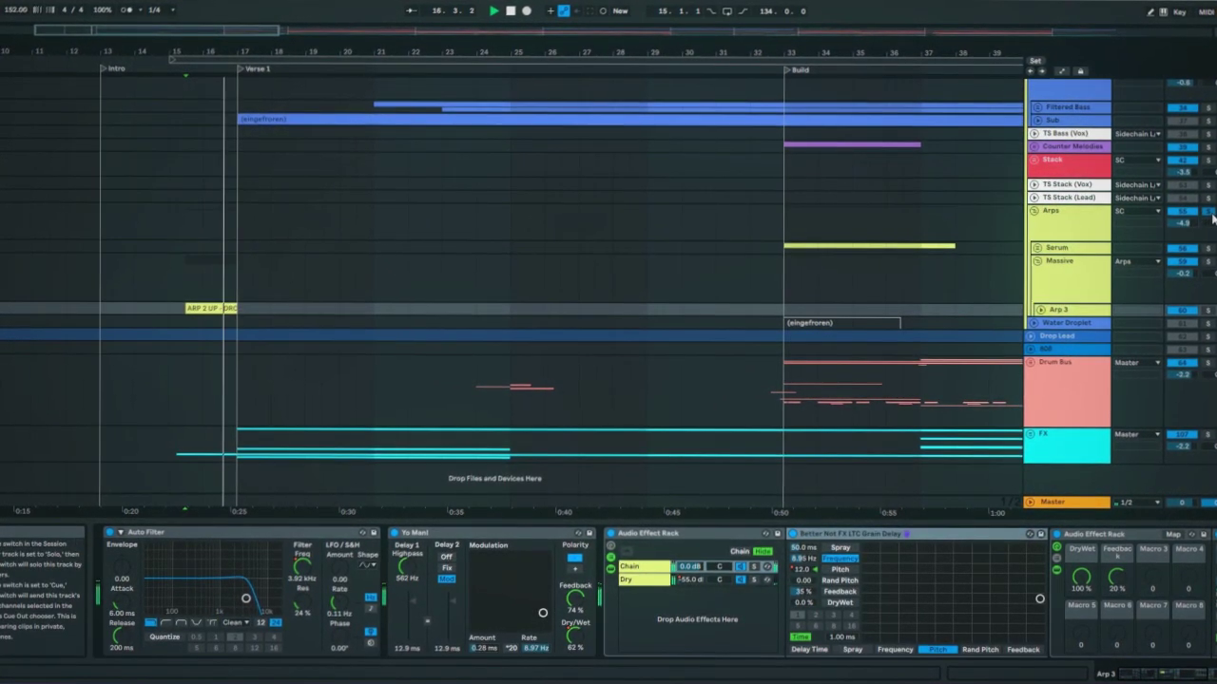
scroll(557, 263, up, 3)
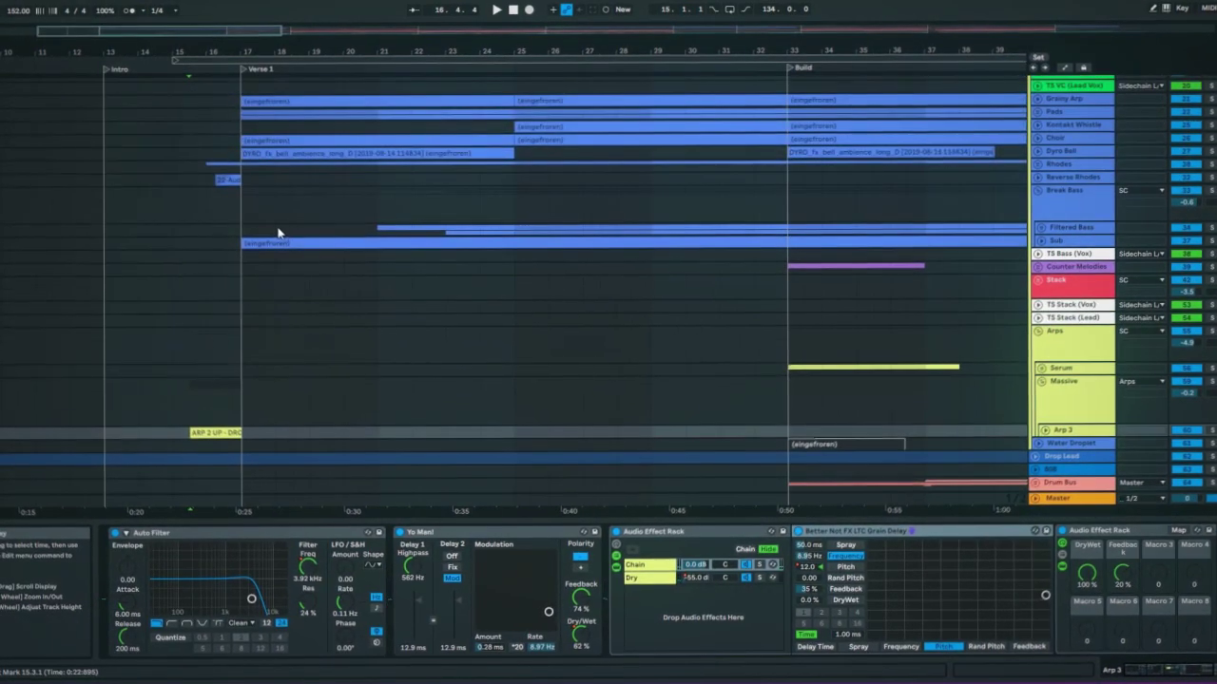
Step: Fold the SC group and play the full arrangement from the start of Verse 1
scroll(264, 236, up, 5)
click(960, 209)
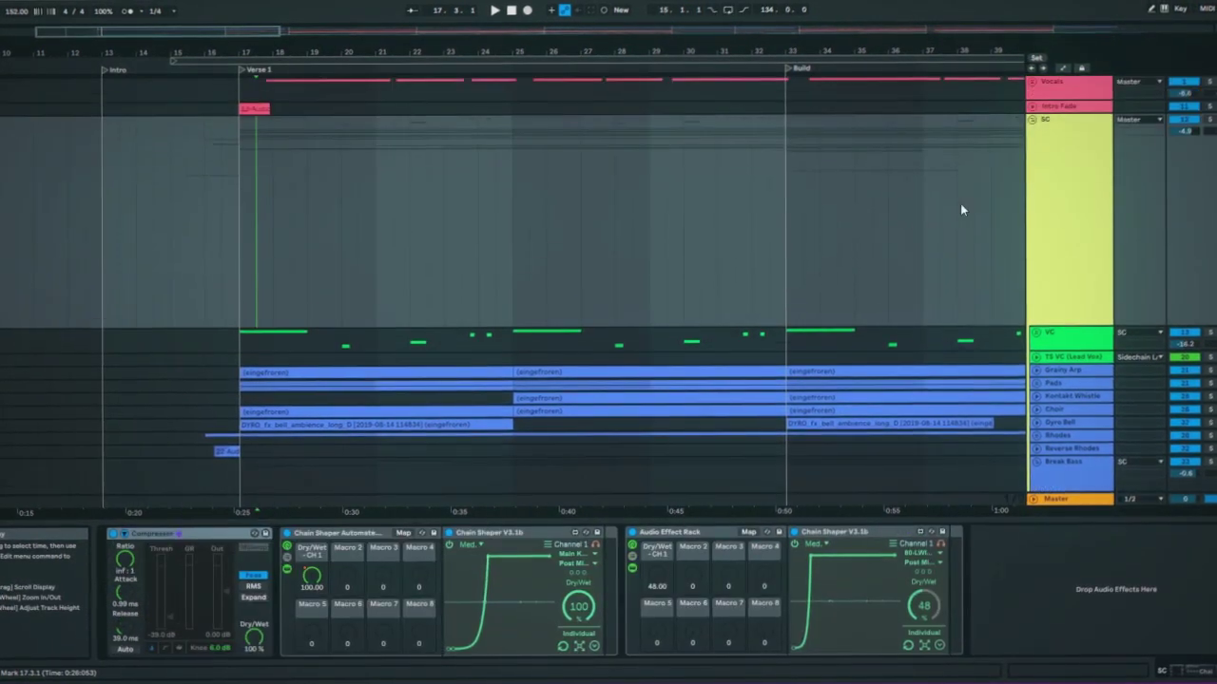
click(1031, 123)
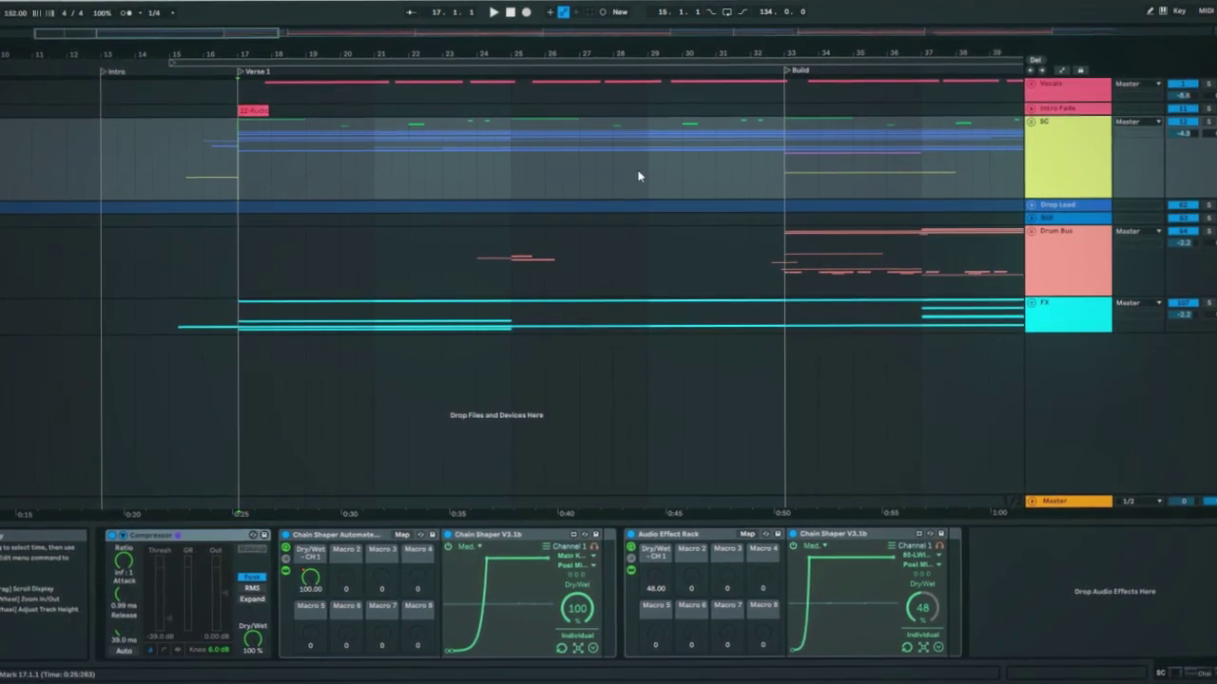
key(space)
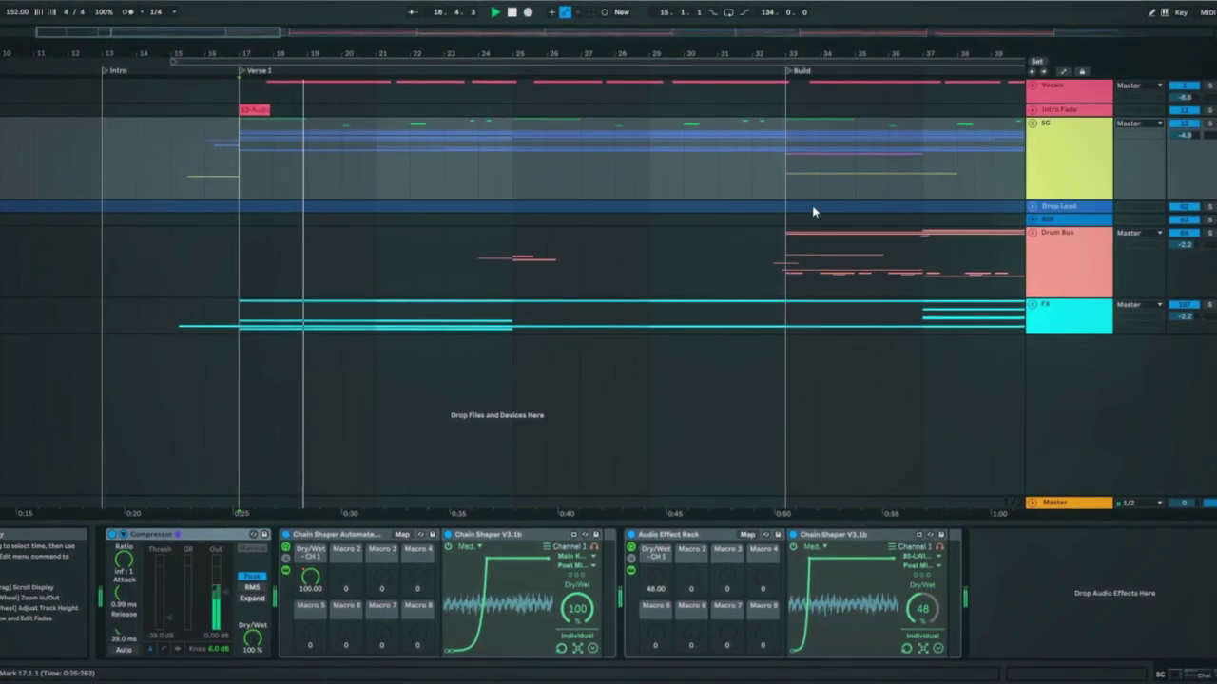
Step: Stop playback, unfold the SC group, and examine the tracks inside the VC group before folding VC again
click(1035, 127)
key(space)
scroll(291, 347, down, 2)
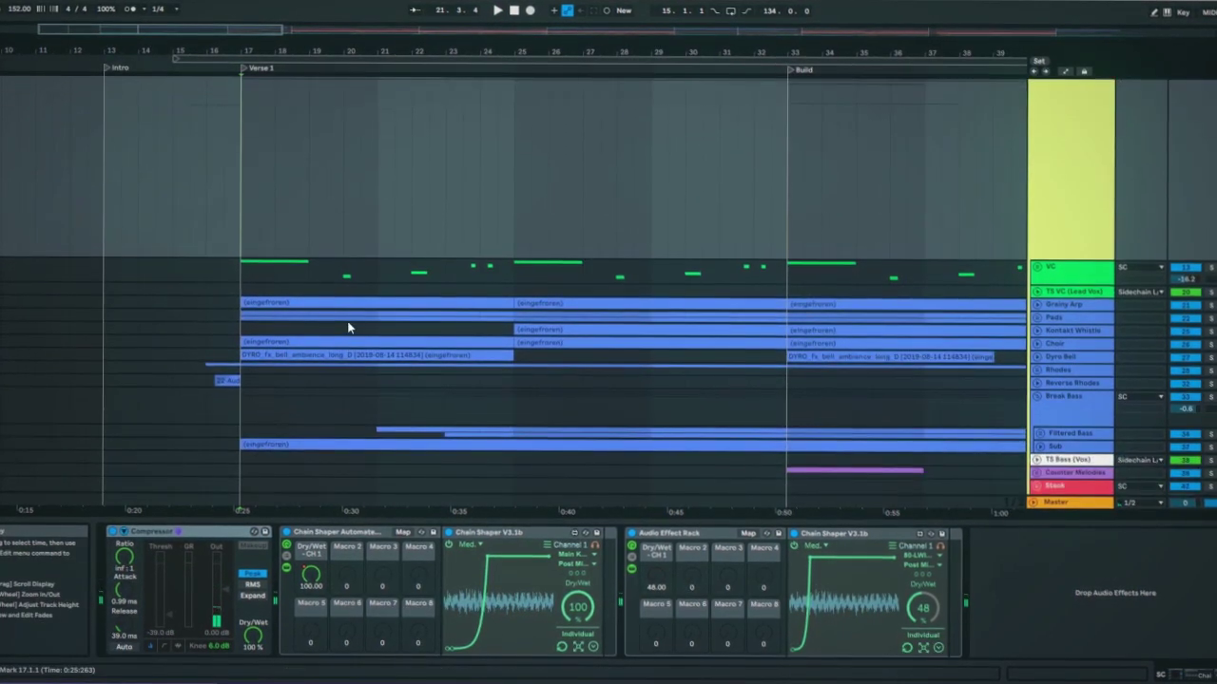
click(1046, 267)
click(1036, 268)
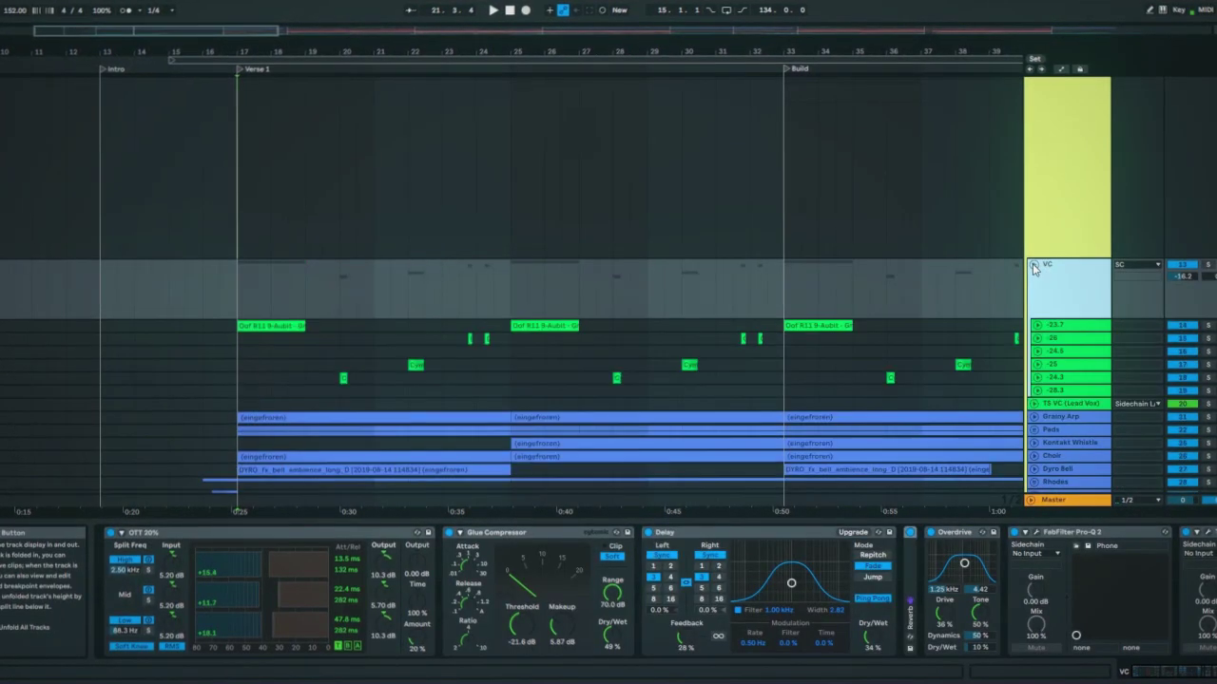
click(1035, 268)
Step: Audition the Grainy Arp track in solo from its first Verse 1 clip and fold the track again
scroll(1036, 256, down, 3)
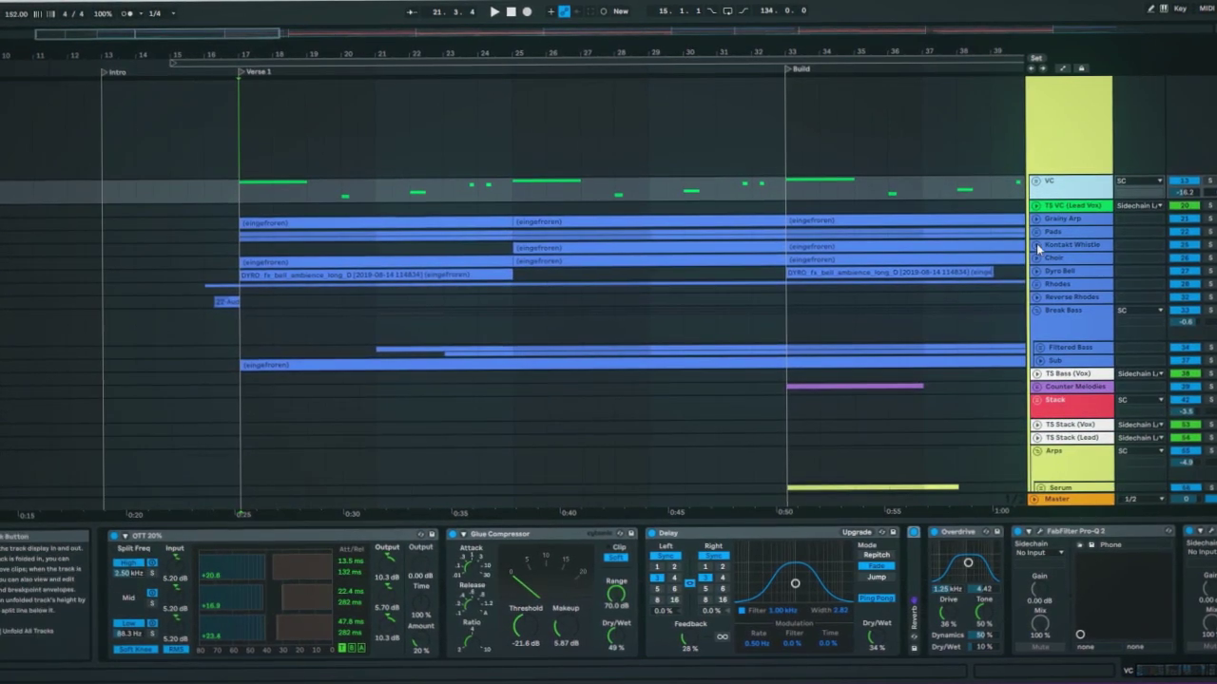
click(1048, 222)
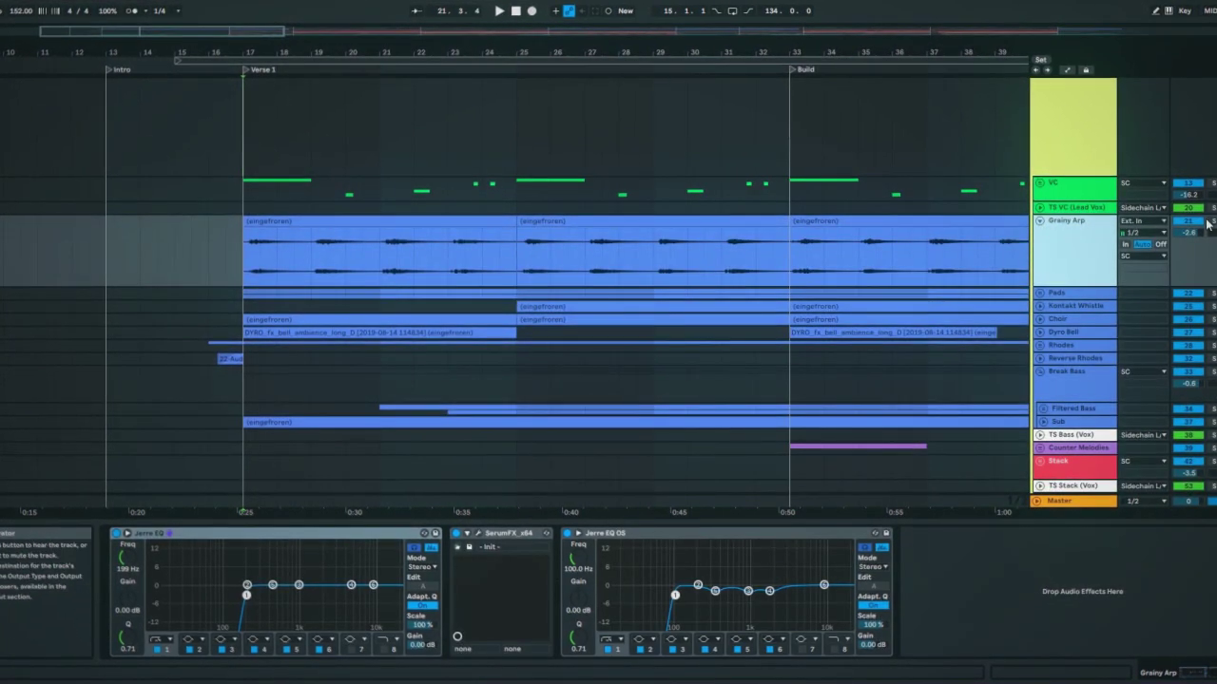
click(1211, 222)
click(328, 219)
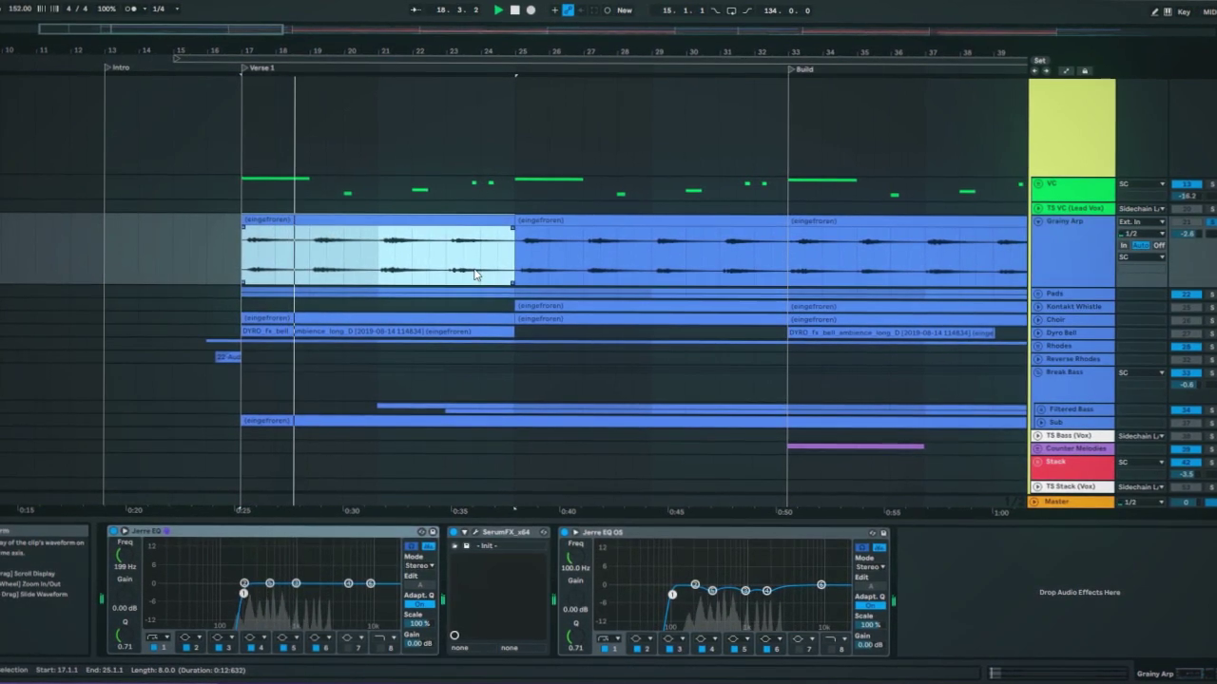
click(1047, 223)
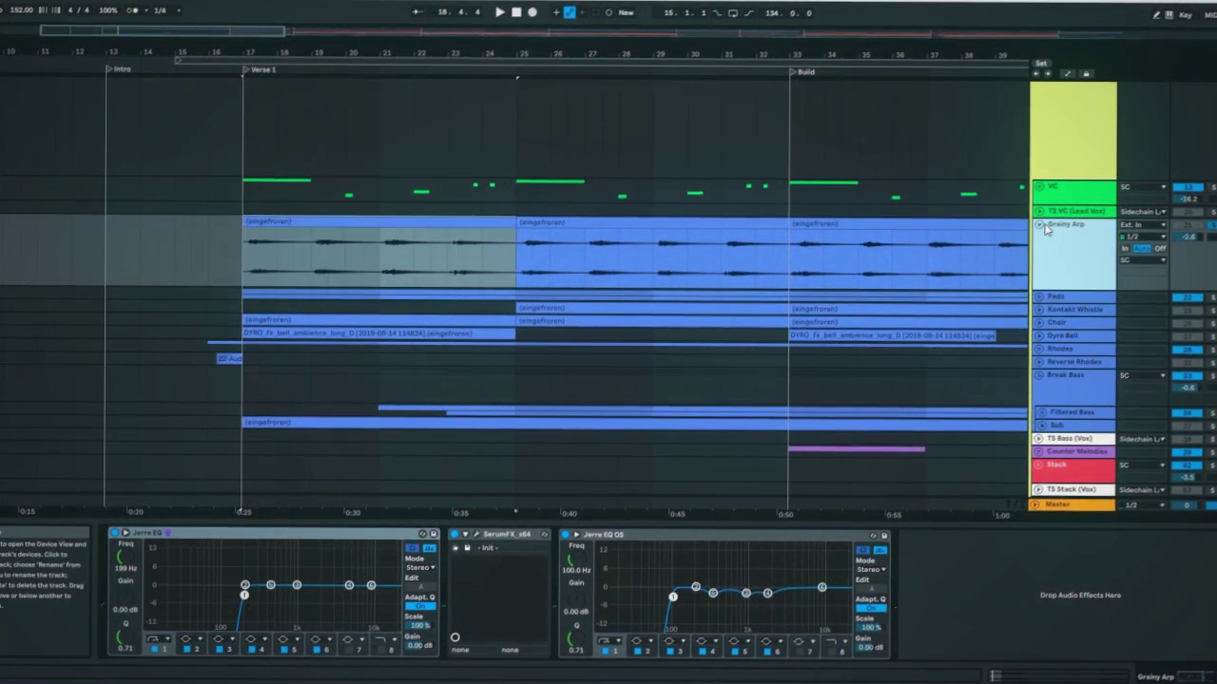
click(1040, 225)
Step: Examine the Pads and Kontakt Whistle tracks and select the Kontakt Whistle clip starting at bar 25
scroll(889, 230, down, 2)
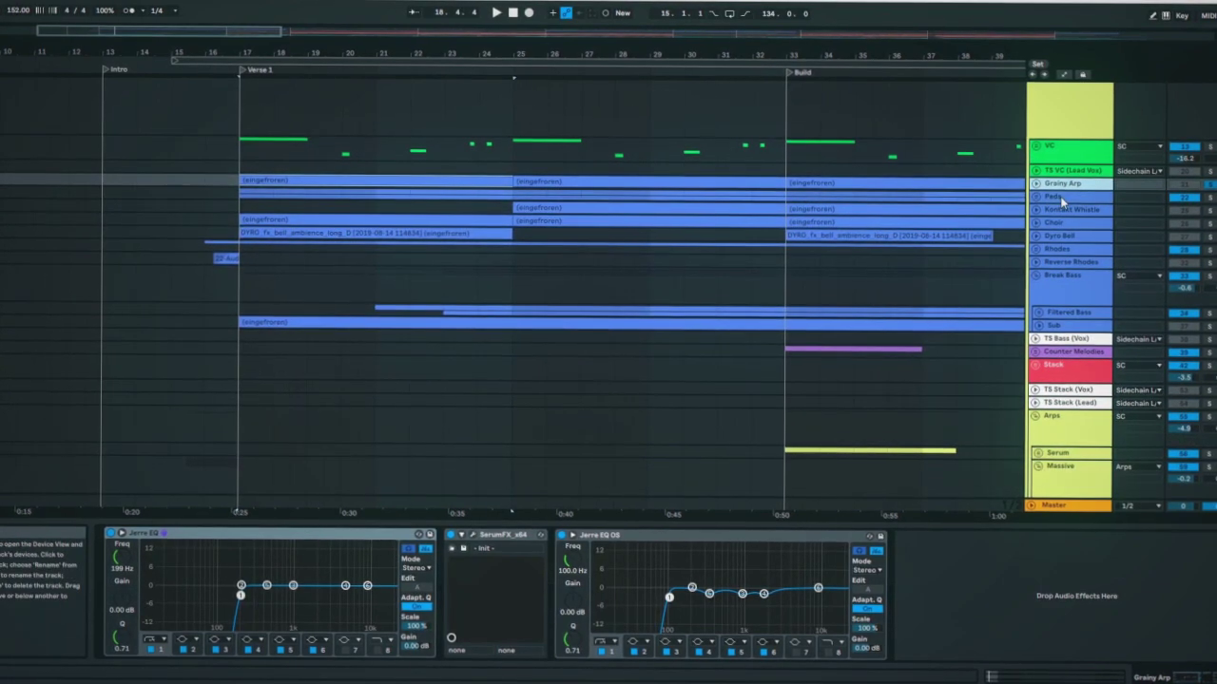
click(1058, 197)
click(1053, 210)
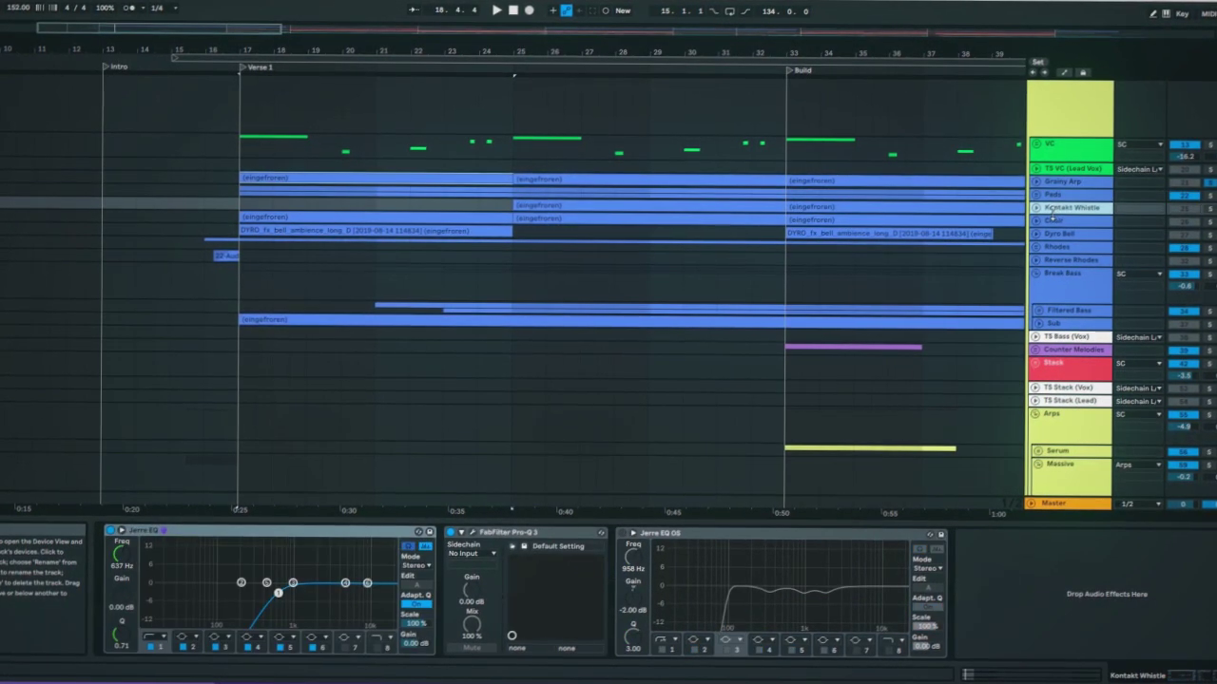
click(614, 206)
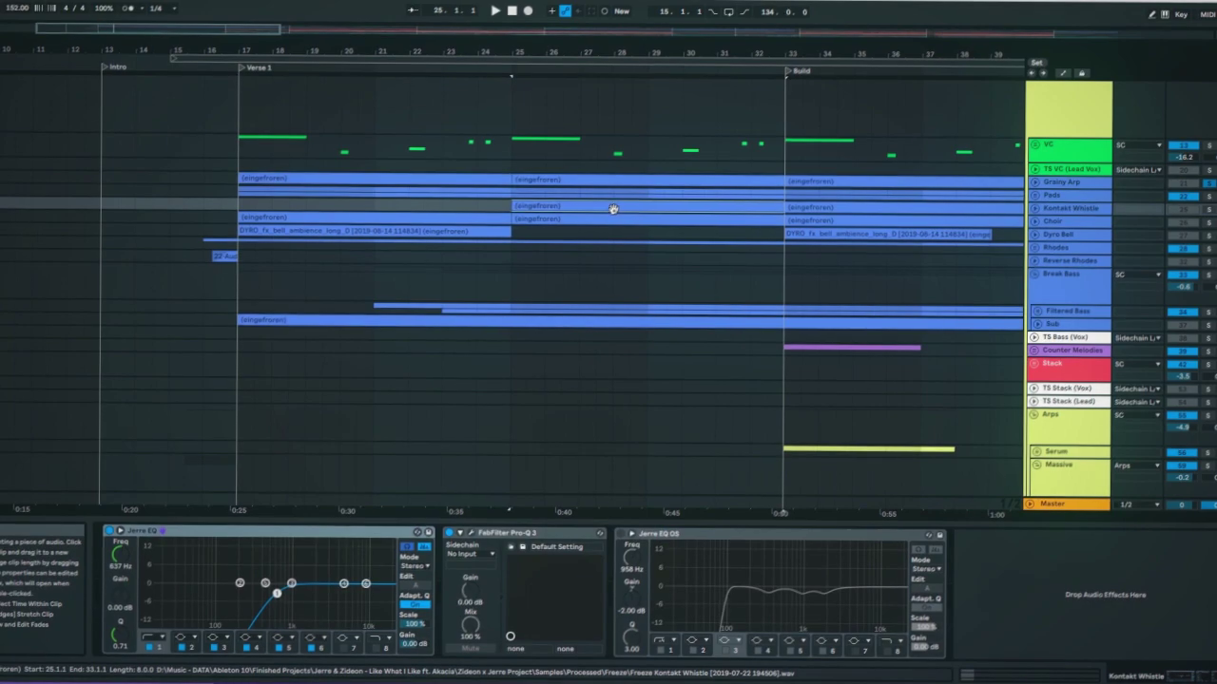
Step: Unfold the Choir track and audition its first Verse 1 clip in solo, turning the solo off at the end
click(1060, 221)
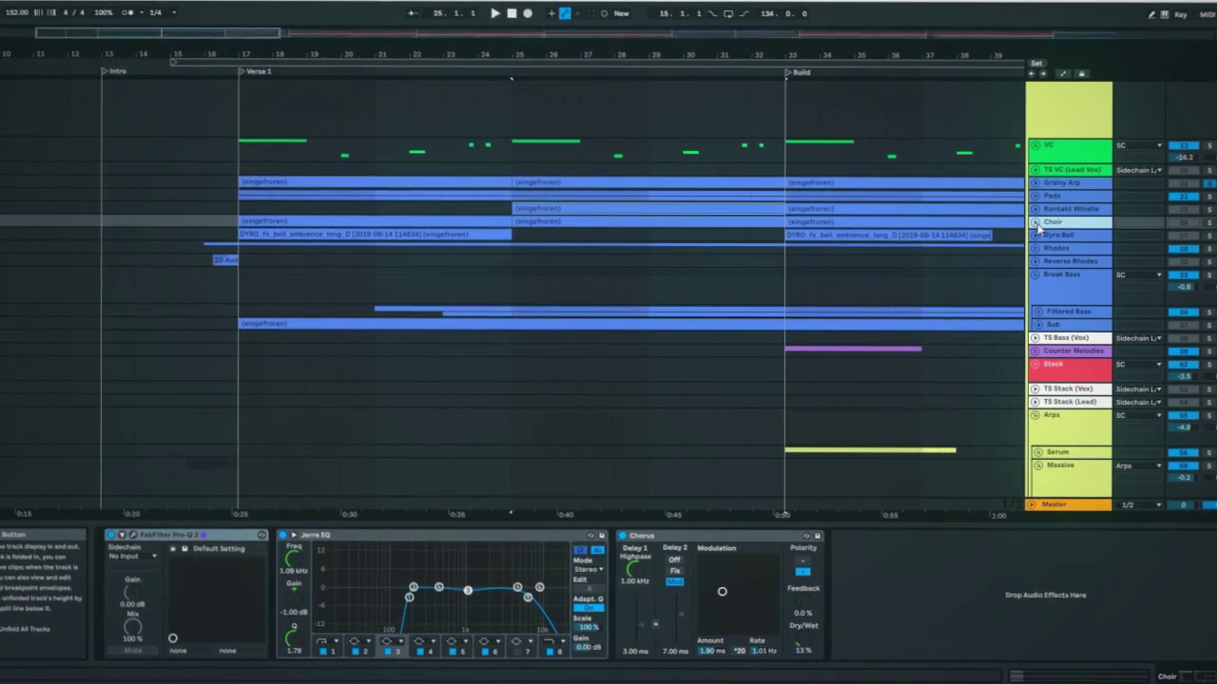
click(1036, 221)
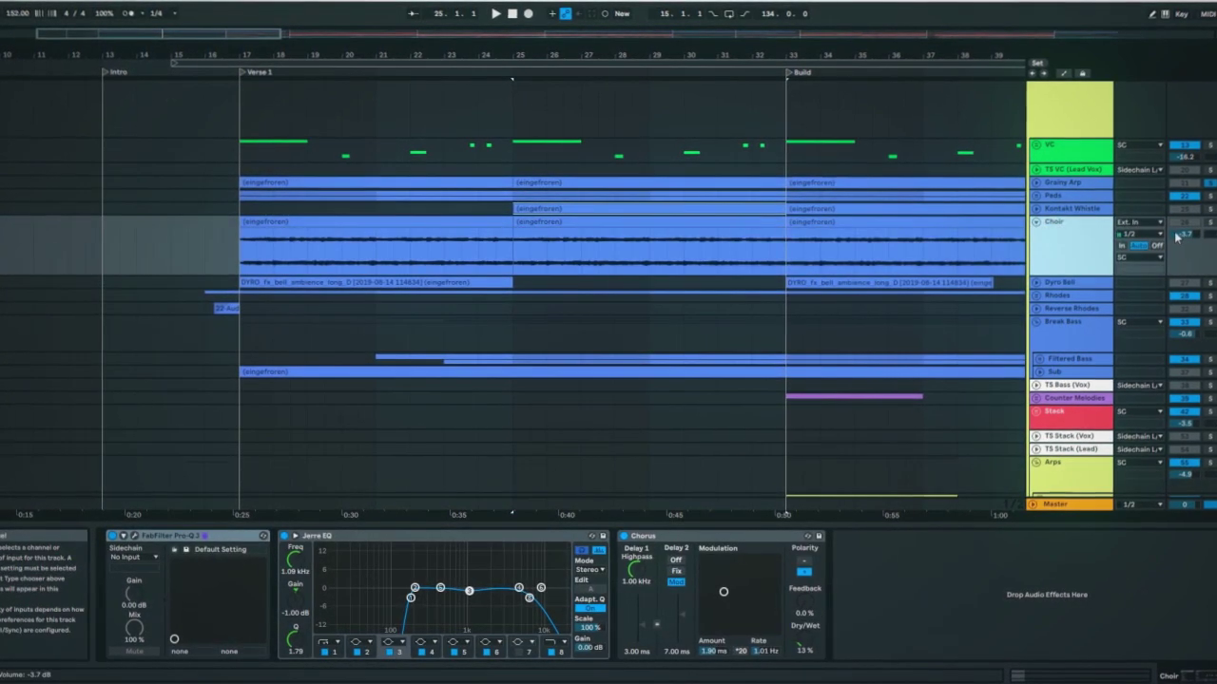
click(380, 223)
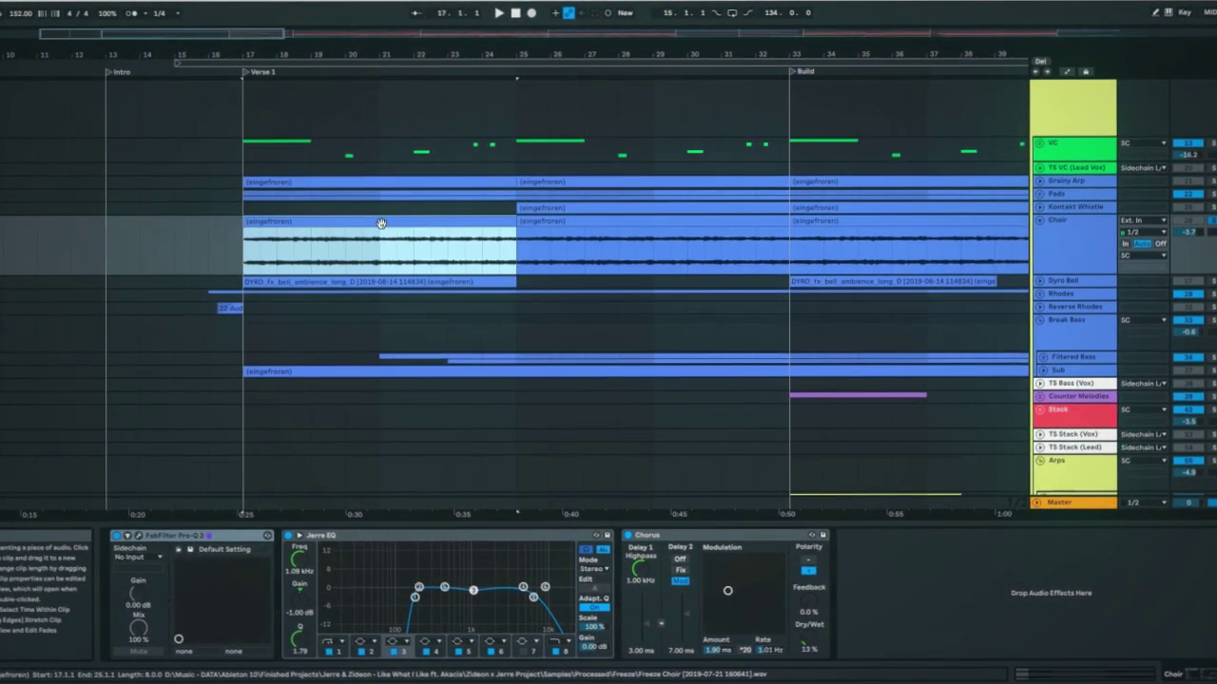
key(space)
click(1212, 223)
Step: Unfold the Rhodes group and examine the device chains of its Kontakt Rhodes and FL Keys Rhodes layers
click(1033, 294)
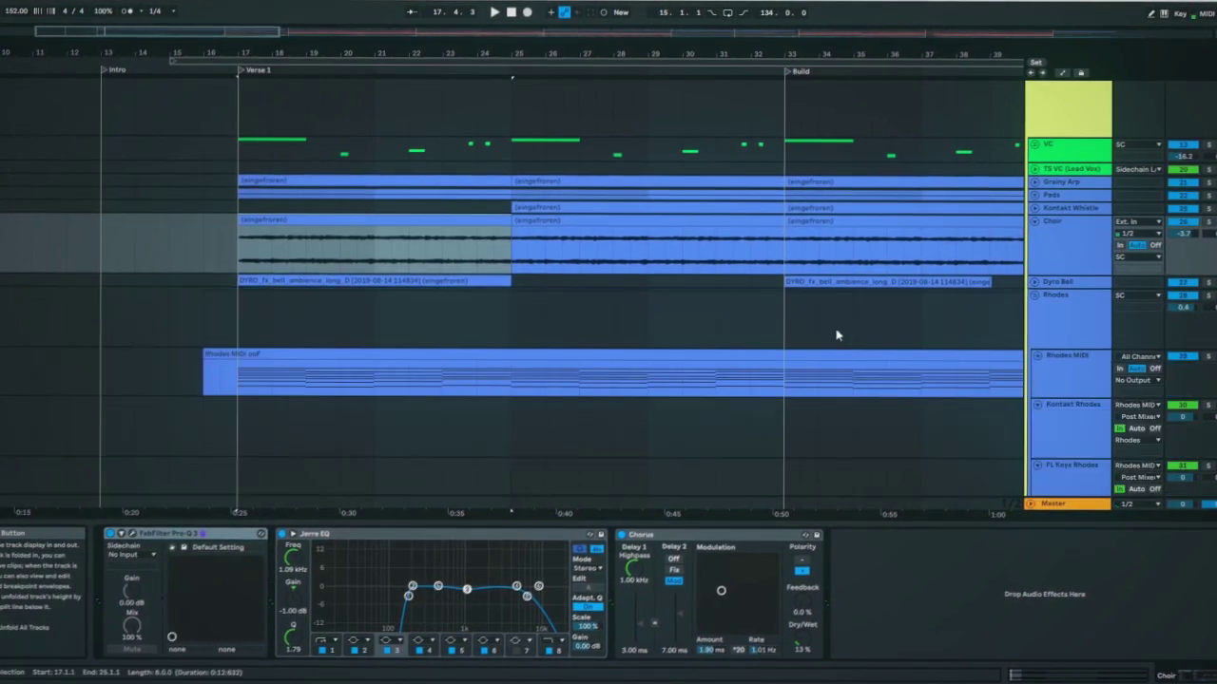
scroll(428, 271, down, 3)
scroll(903, 308, down, 3)
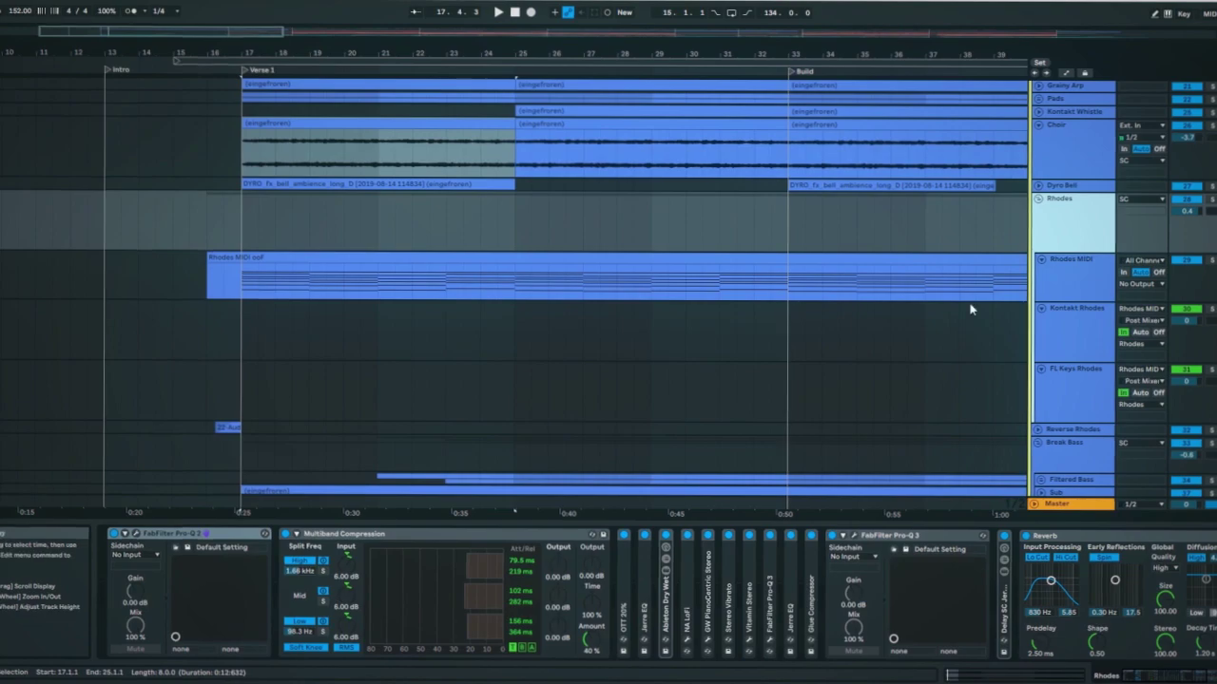
click(1076, 287)
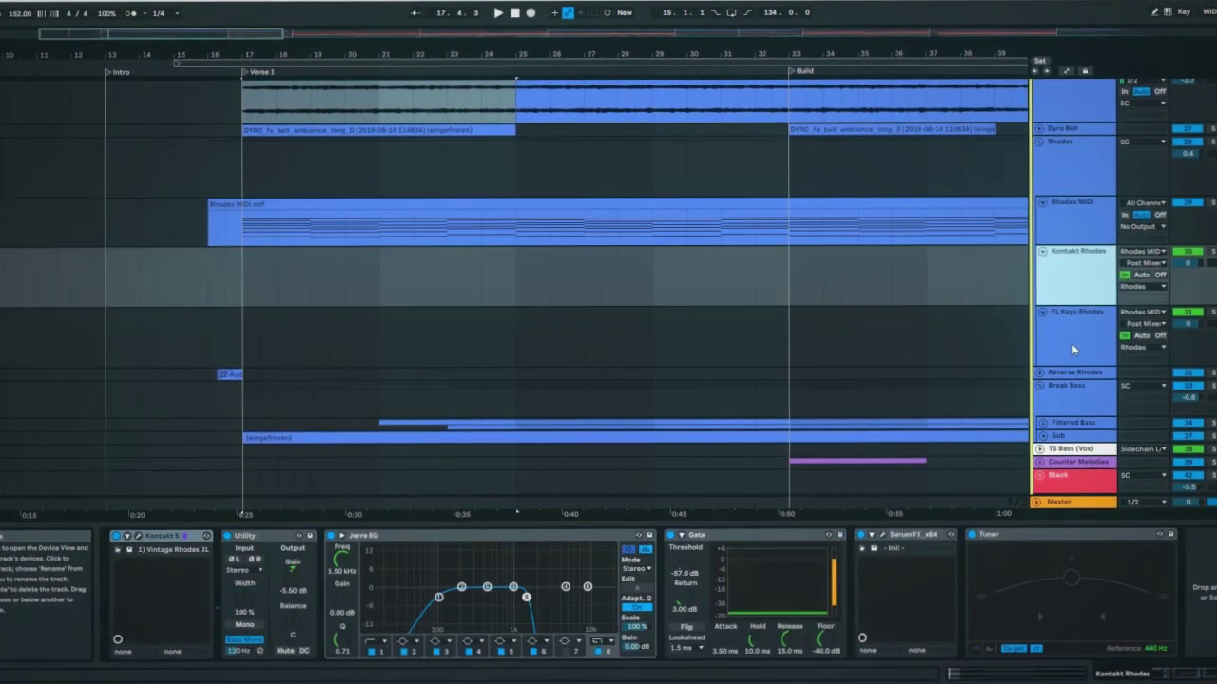
click(1077, 324)
click(1075, 281)
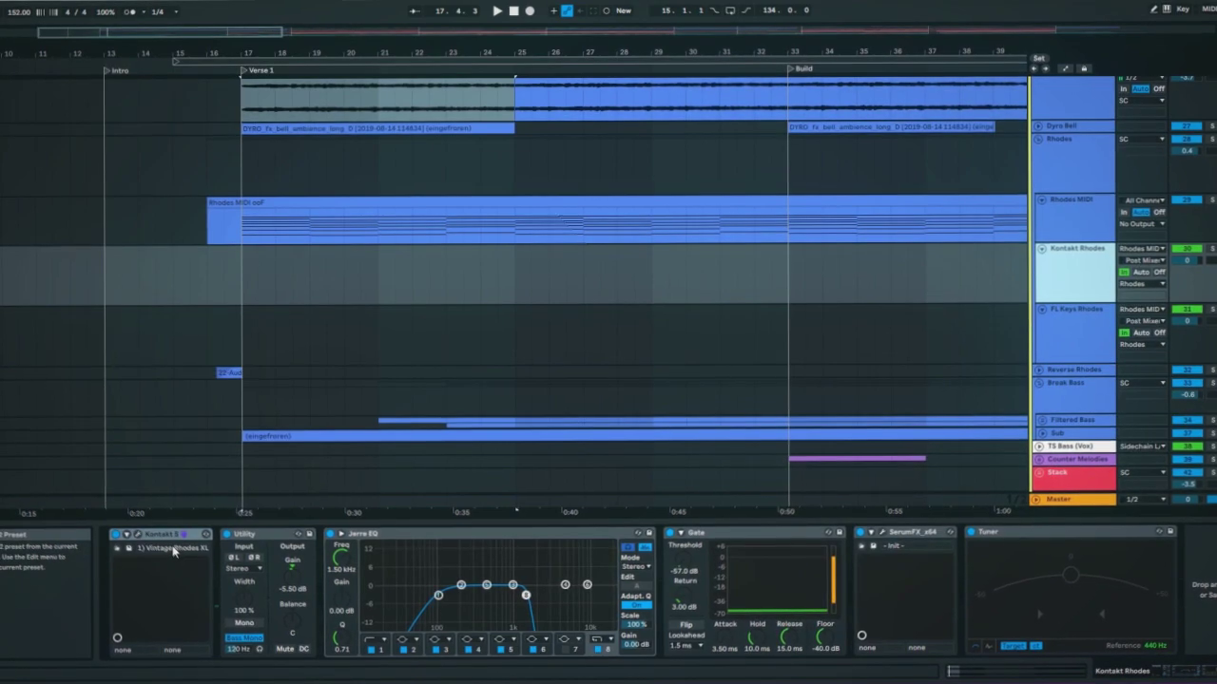
Step: Open the FL Studio VSTi on the FL Keys Rhodes track, inspect its FL Keys instrument, and close the plug-in
click(1065, 335)
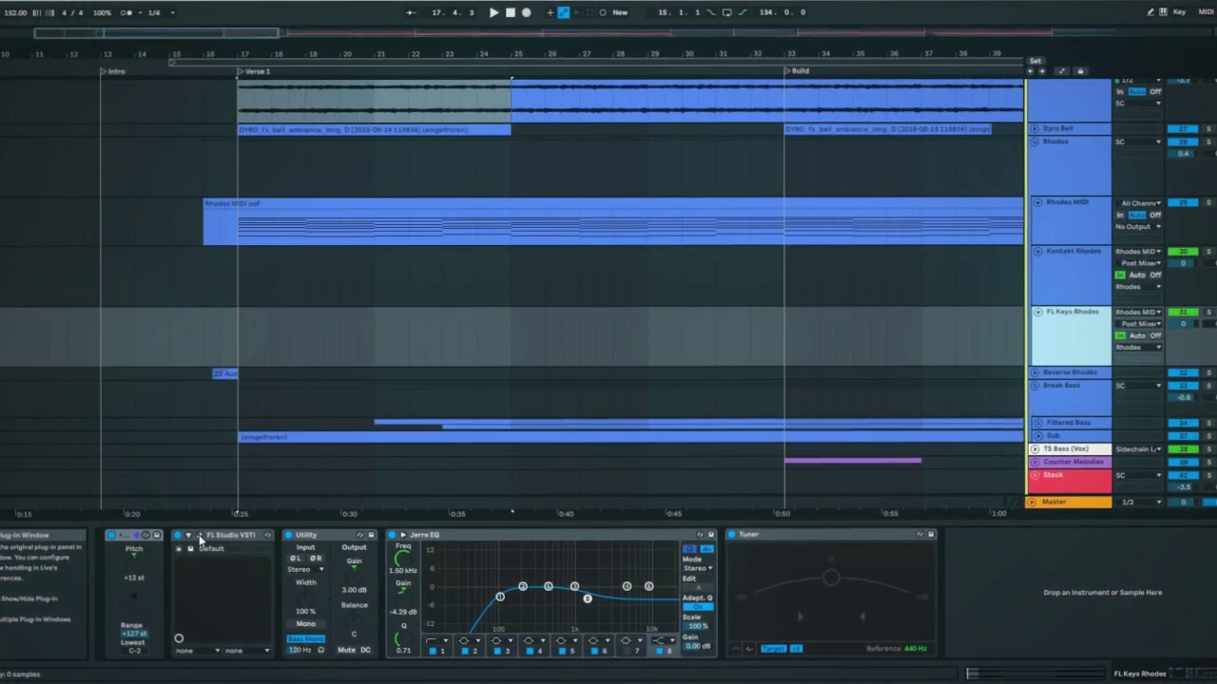
click(200, 536)
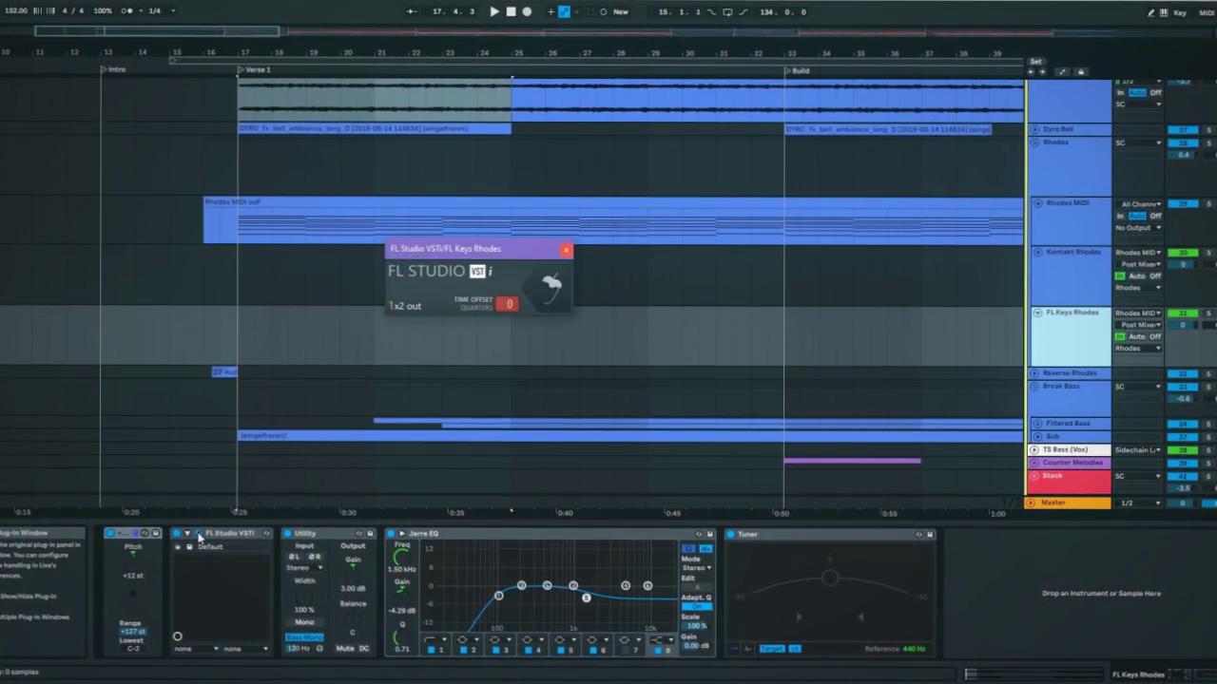
click(562, 289)
click(302, 448)
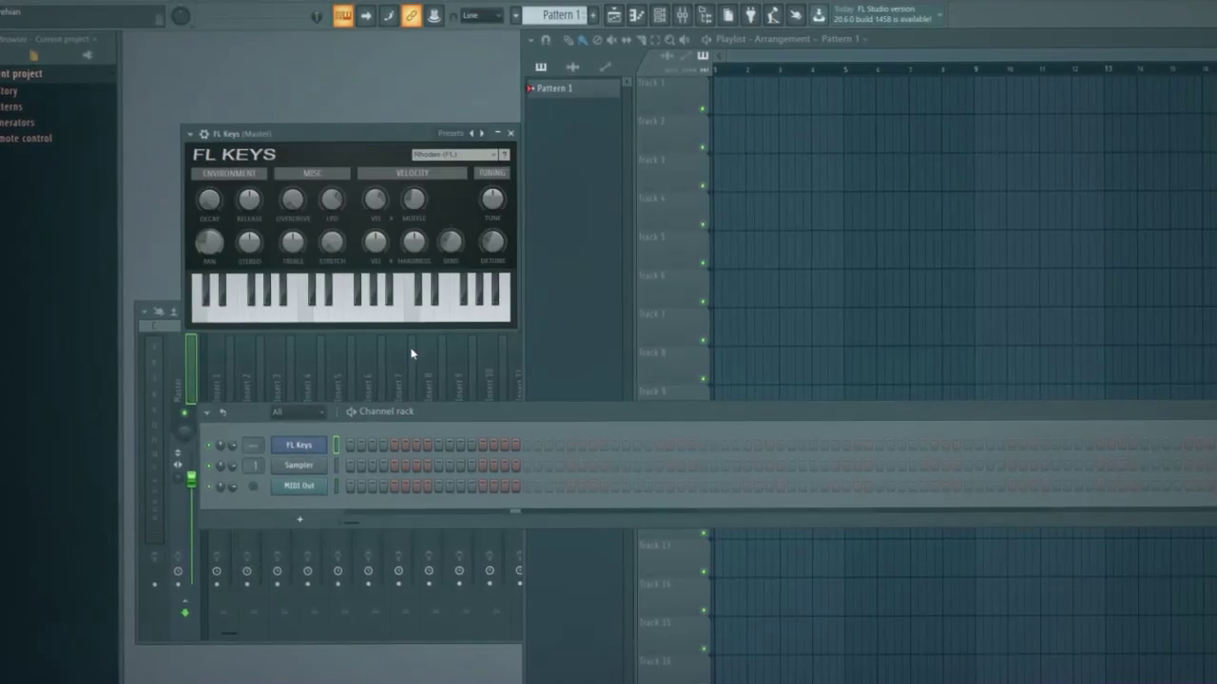
click(302, 487)
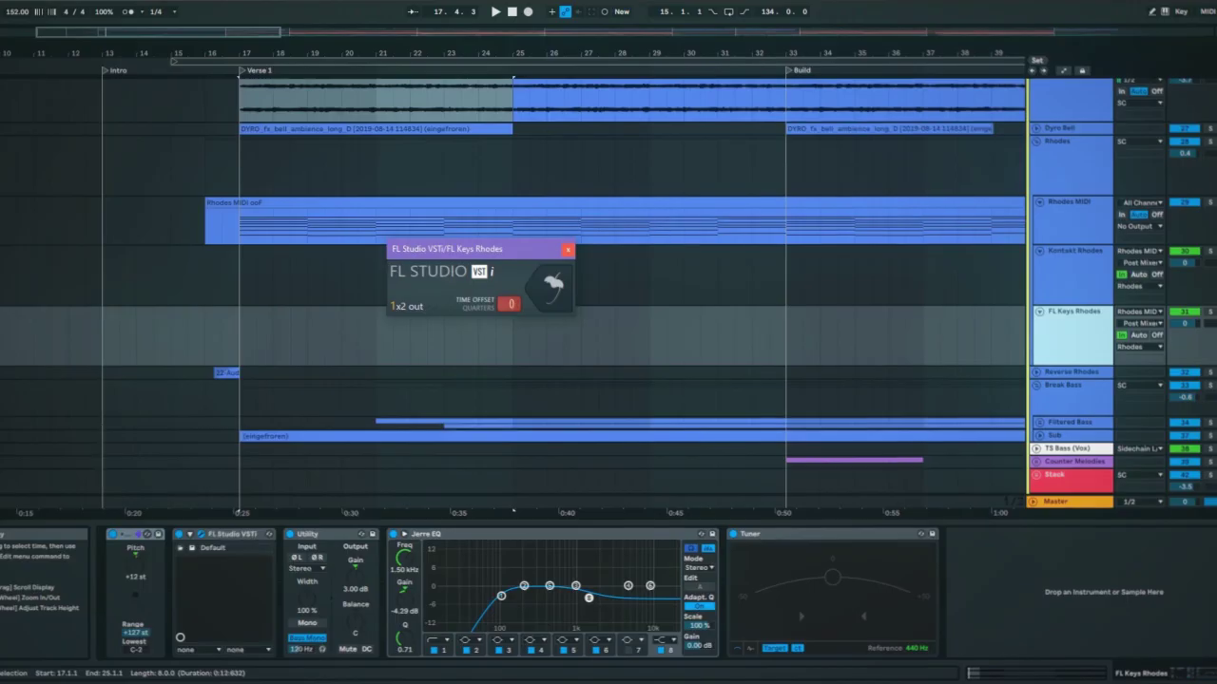
click(569, 249)
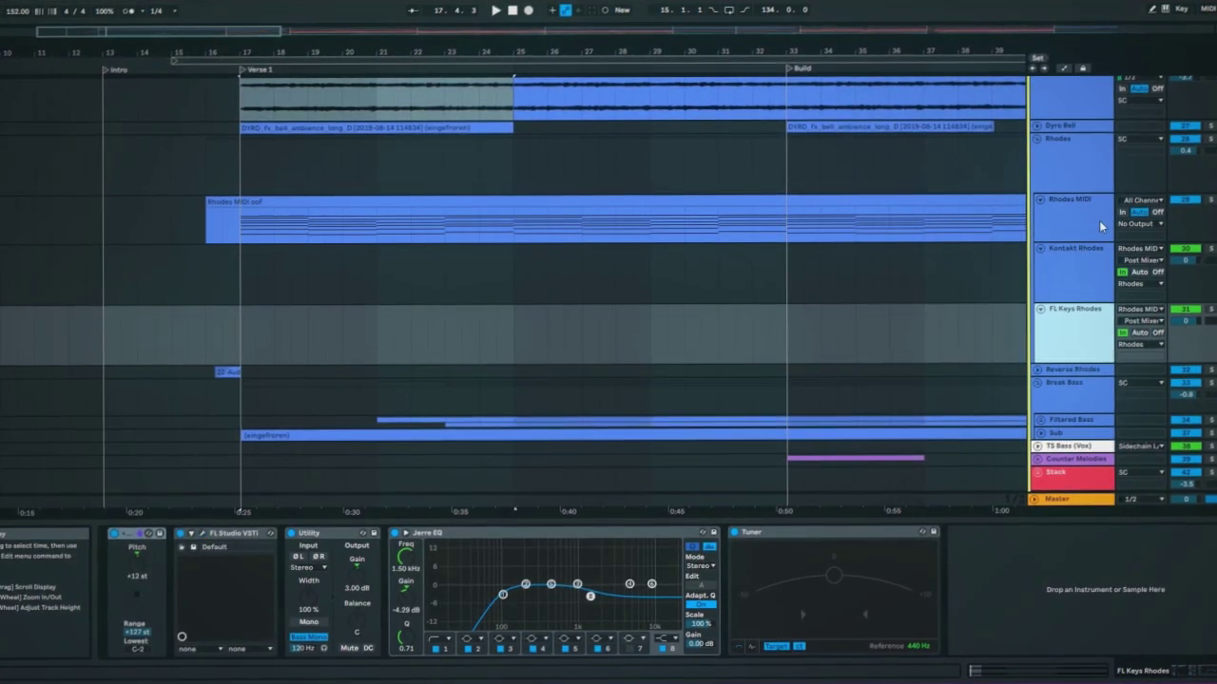
Step: Examine the Rhodes MIDI track's device chain and audition the Rhodes in solo from bar 16.3
click(1105, 227)
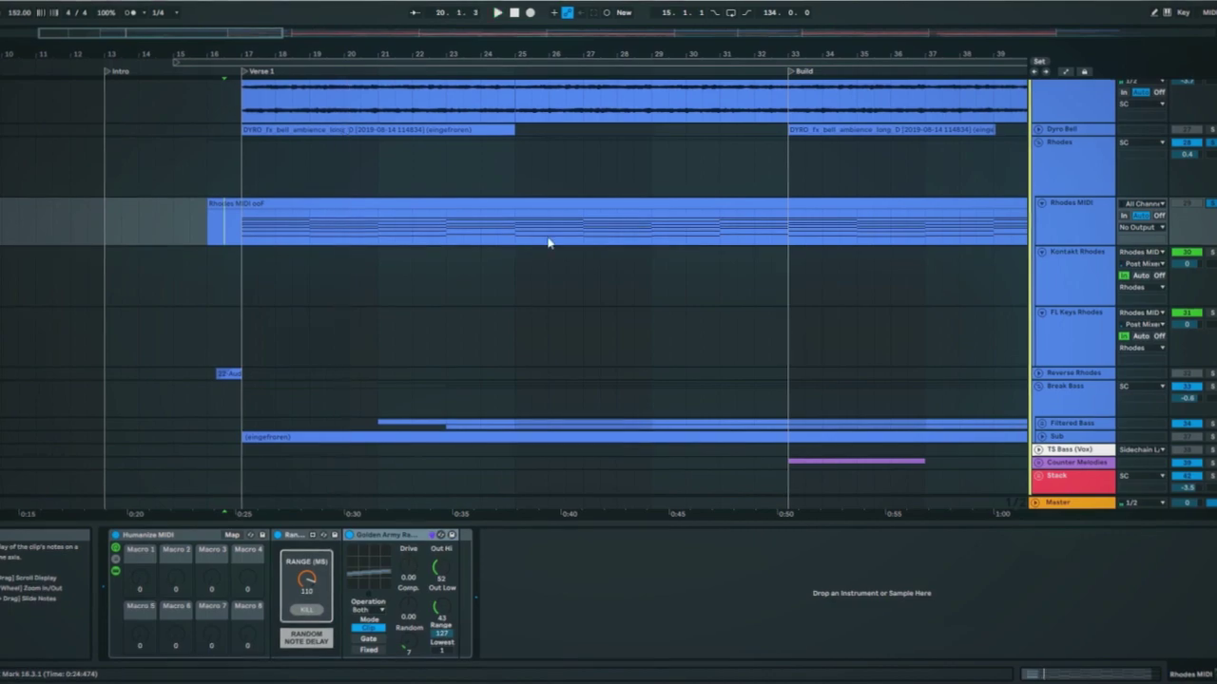
Step: Place the insert marker on the Drum Bus at the start of the Build and unfold the Drum Bus group
key(minus)
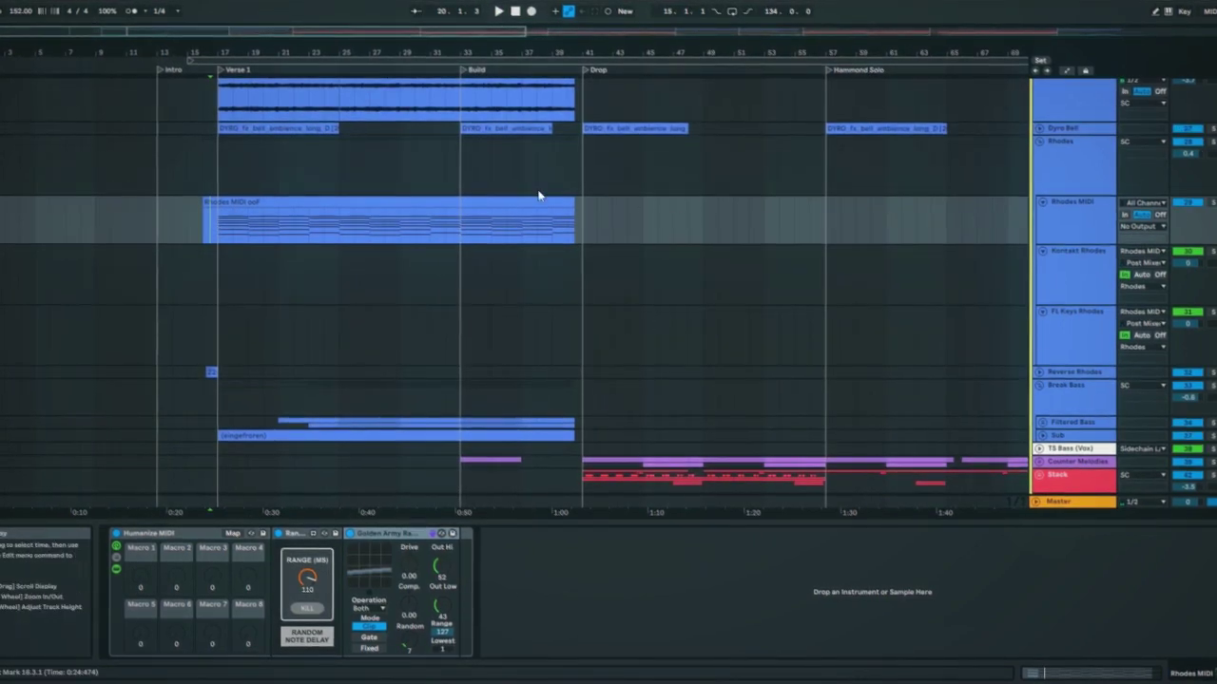
scroll(459, 175, down, 8)
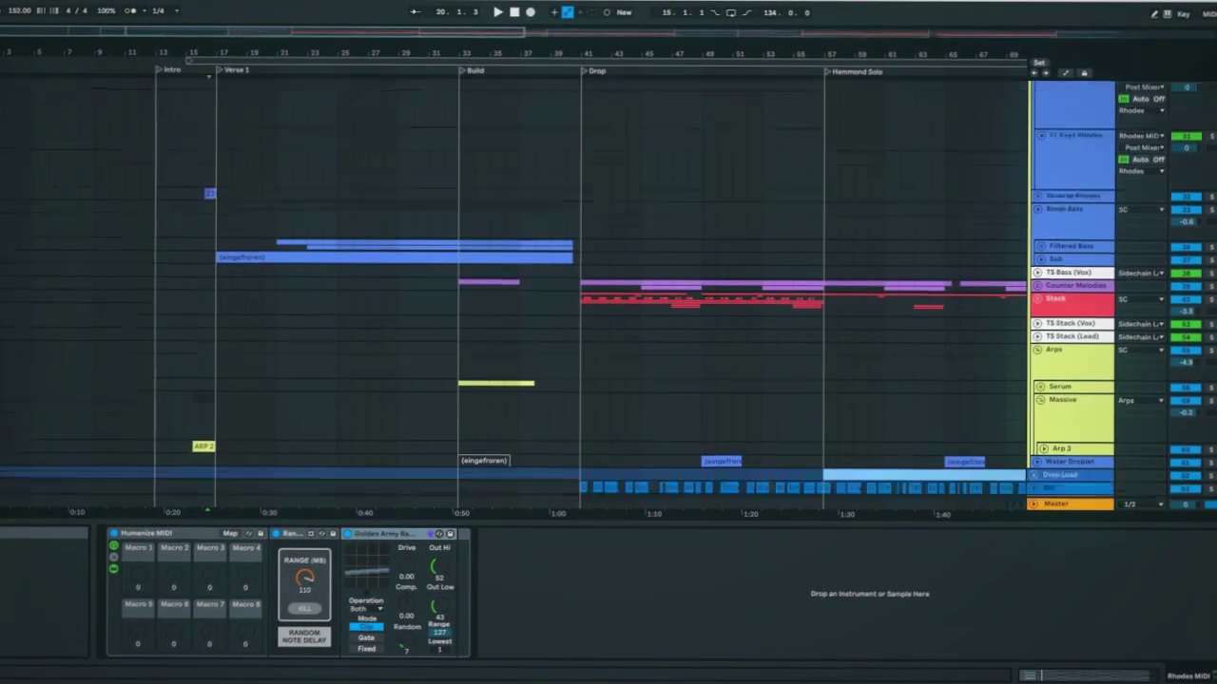
click(455, 382)
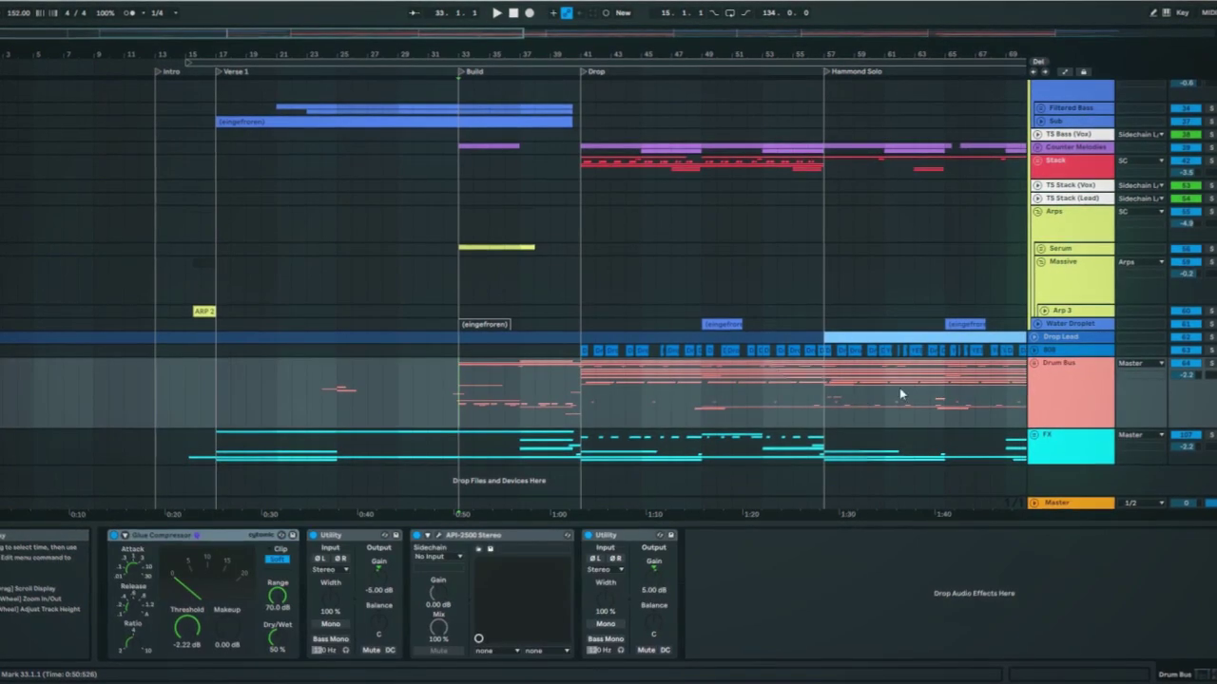
click(1035, 365)
scroll(733, 380, down, 3)
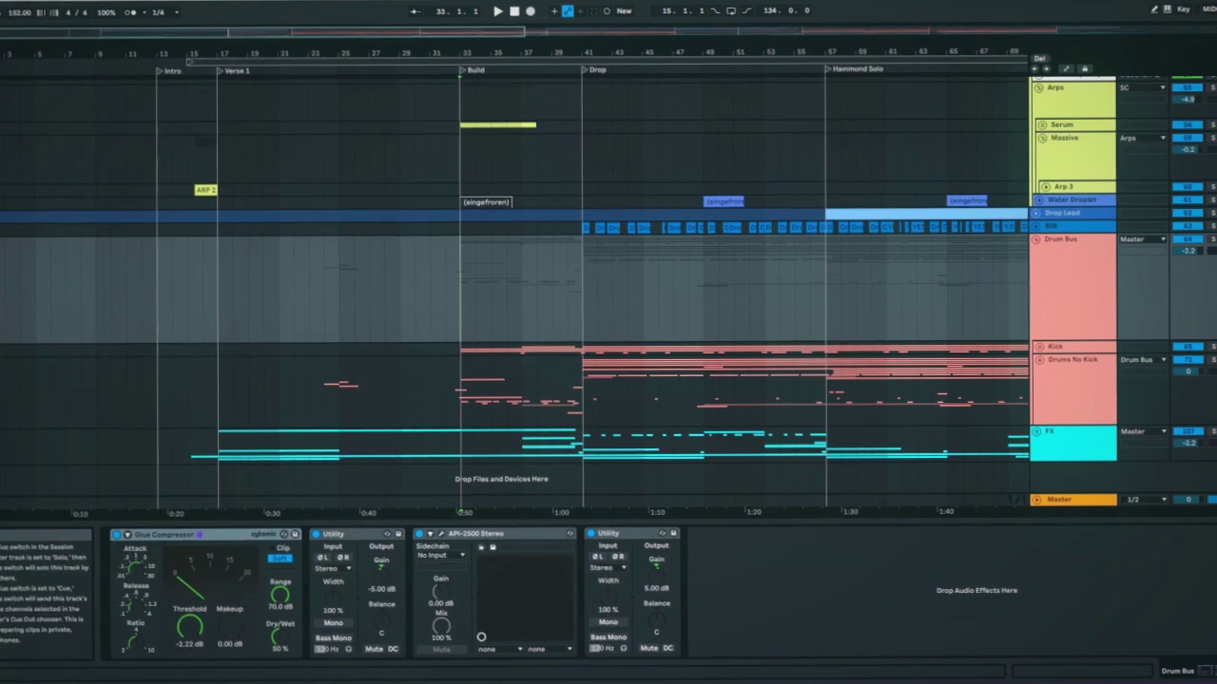
Step: Audition the Drum Bus in solo from bar 37 of the Build up to the Drop
scroll(513, 333, up, 3)
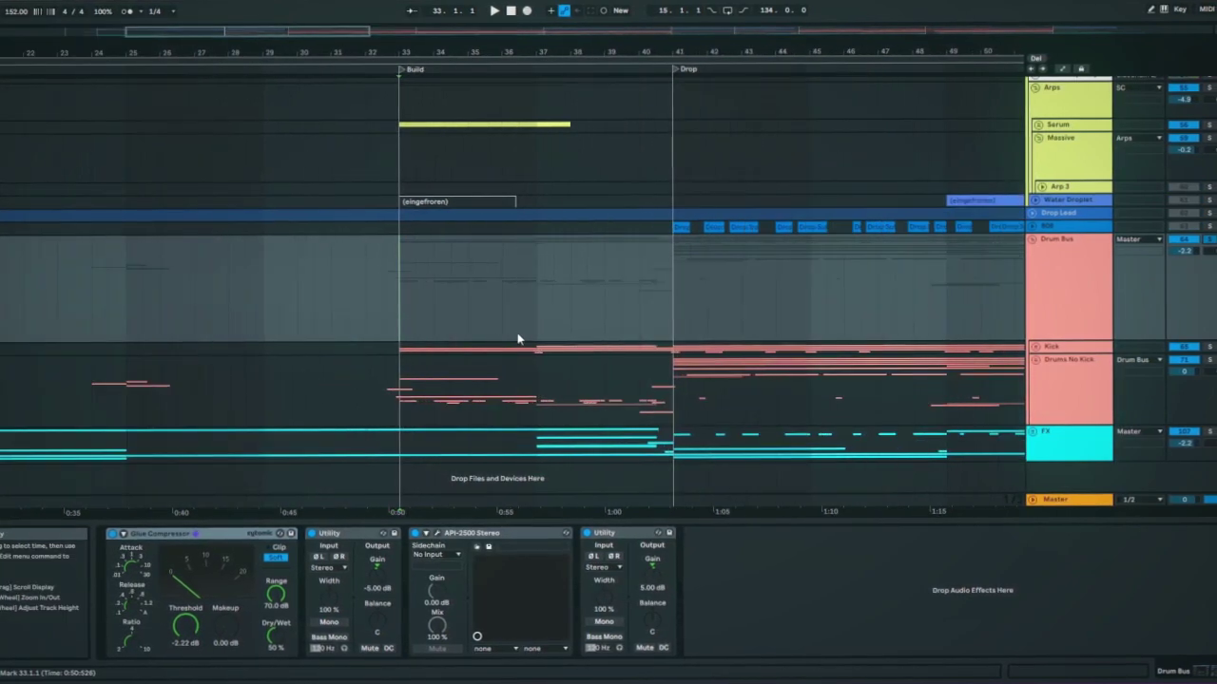
click(539, 318)
key(space)
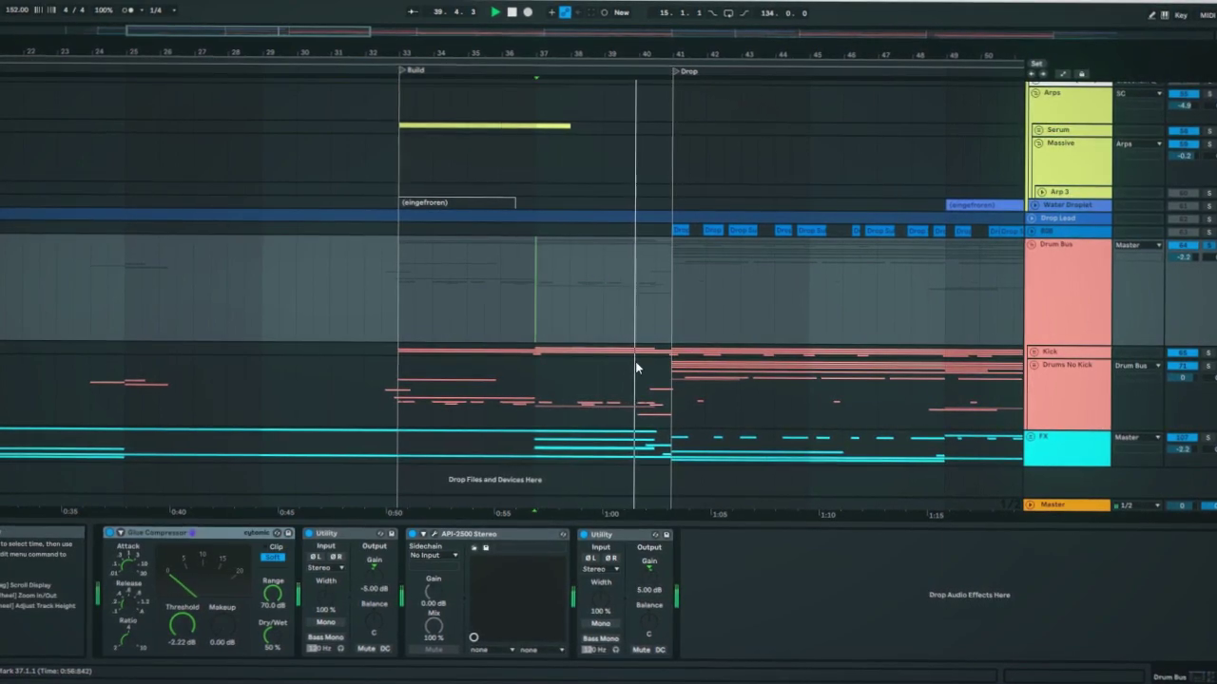
scroll(665, 368, down, 3)
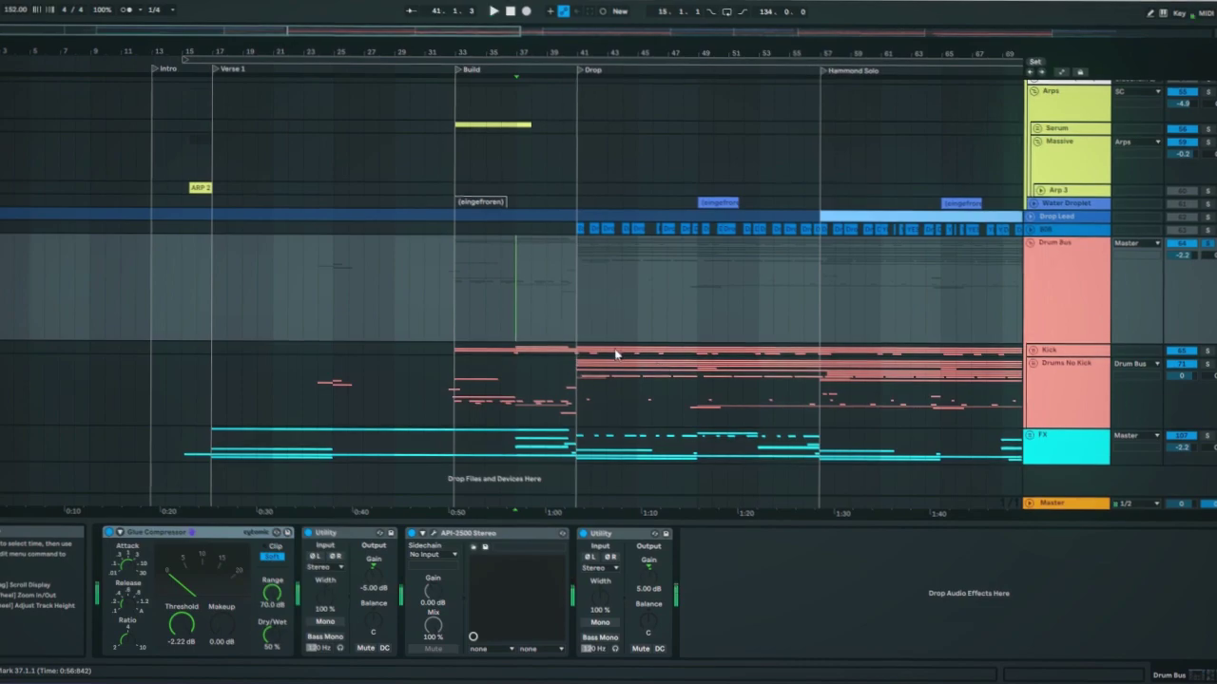
Step: Place the insert marker at bar 40 on Drums No Kick and fold the Drum Bus group
key(plus)
click(564, 385)
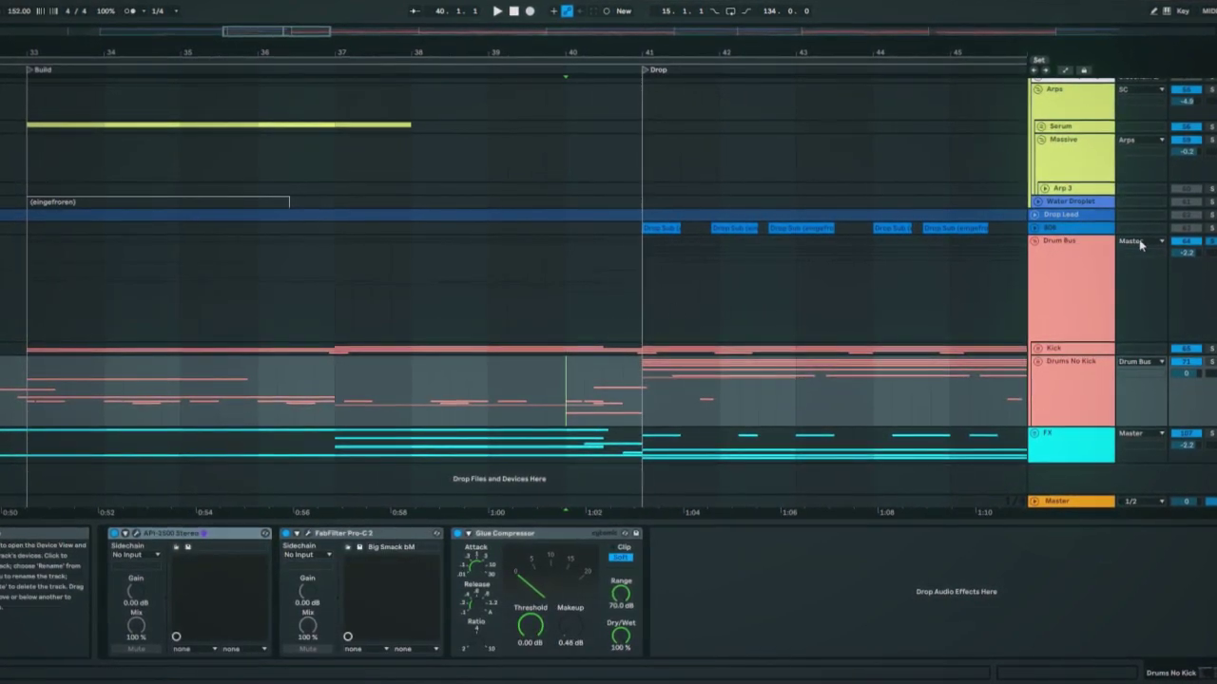
click(1035, 241)
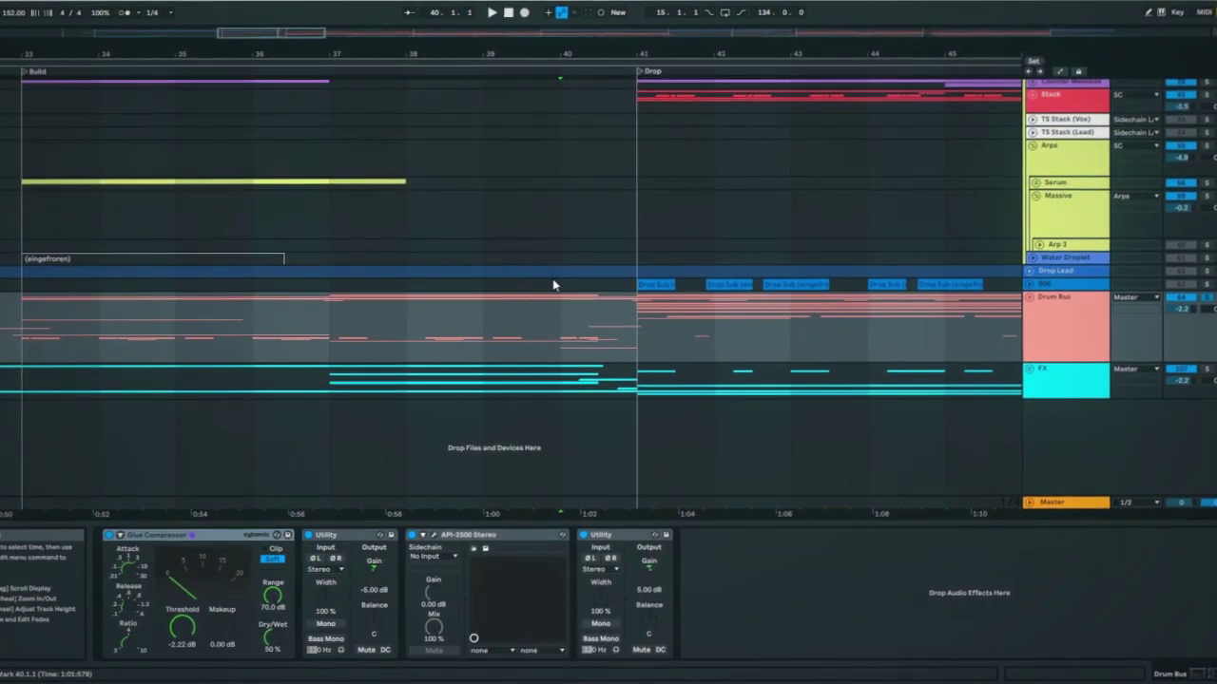
Step: Audition the full mix from the start of the Drop at bar 41
click(638, 258)
scroll(608, 245, down, 5)
scroll(609, 237, up, 2)
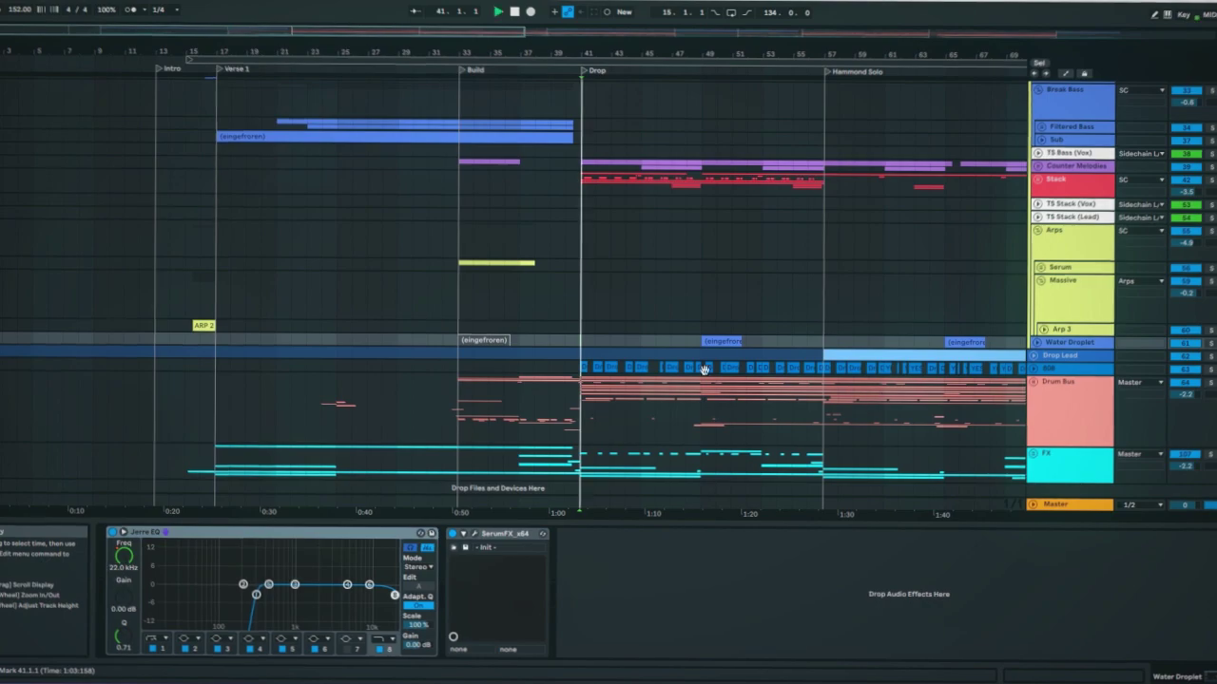
key(plus)
scroll(682, 326, up, 1)
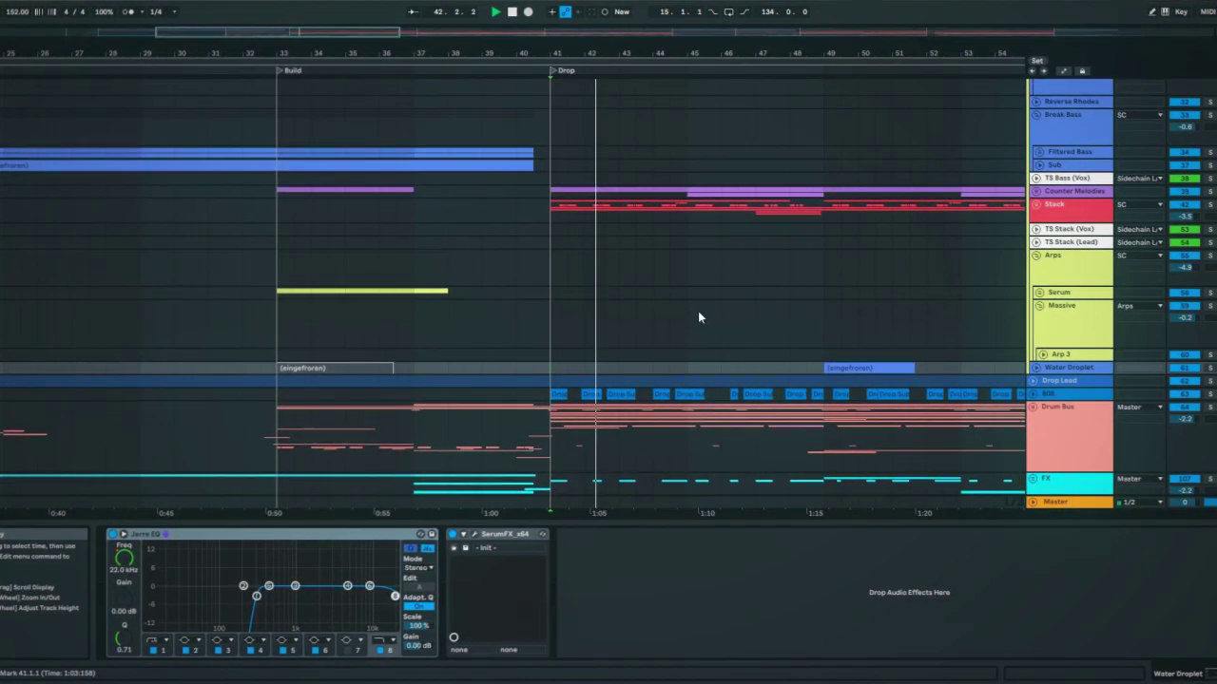
scroll(698, 316, up, 1)
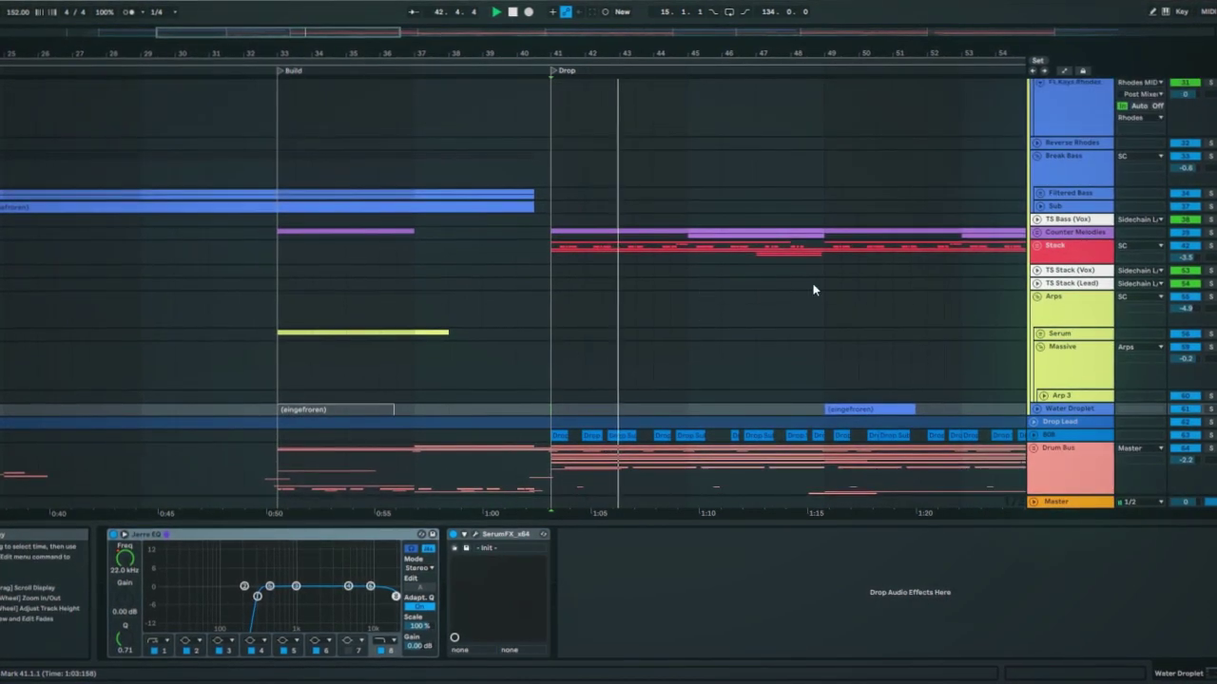
Step: Stop playback, unfold the Stack group and display its device chain
click(1041, 249)
key(space)
scroll(757, 275, down, 1)
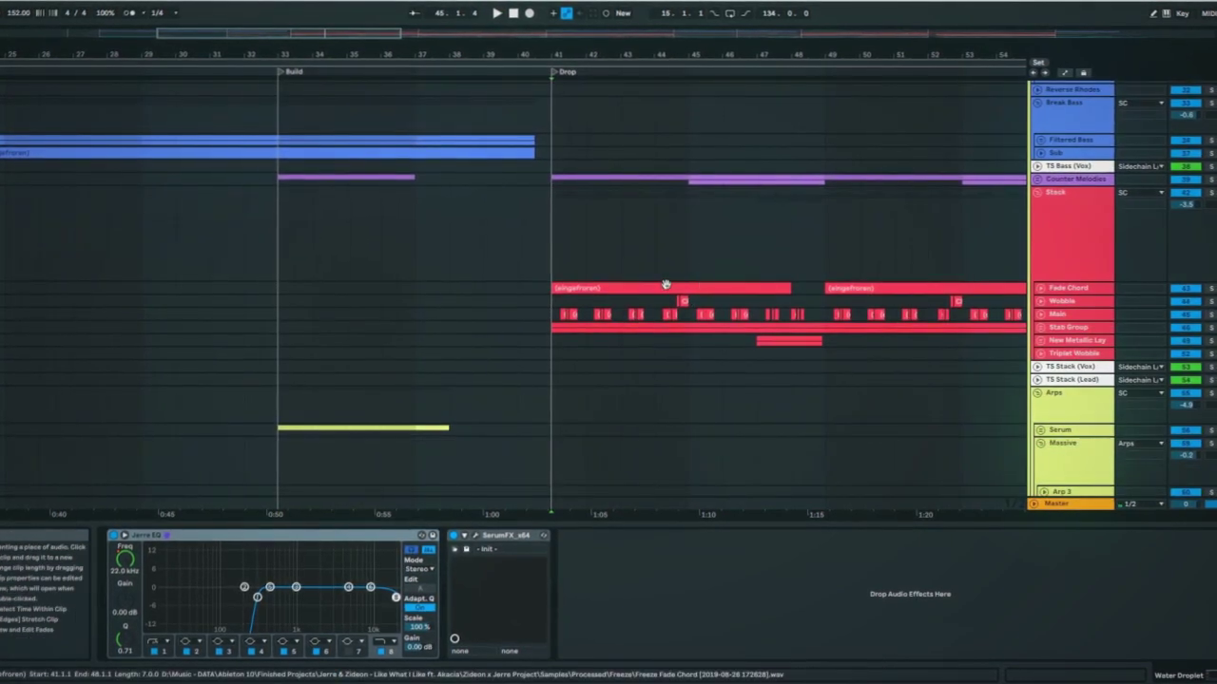
scroll(1079, 144, down, 3)
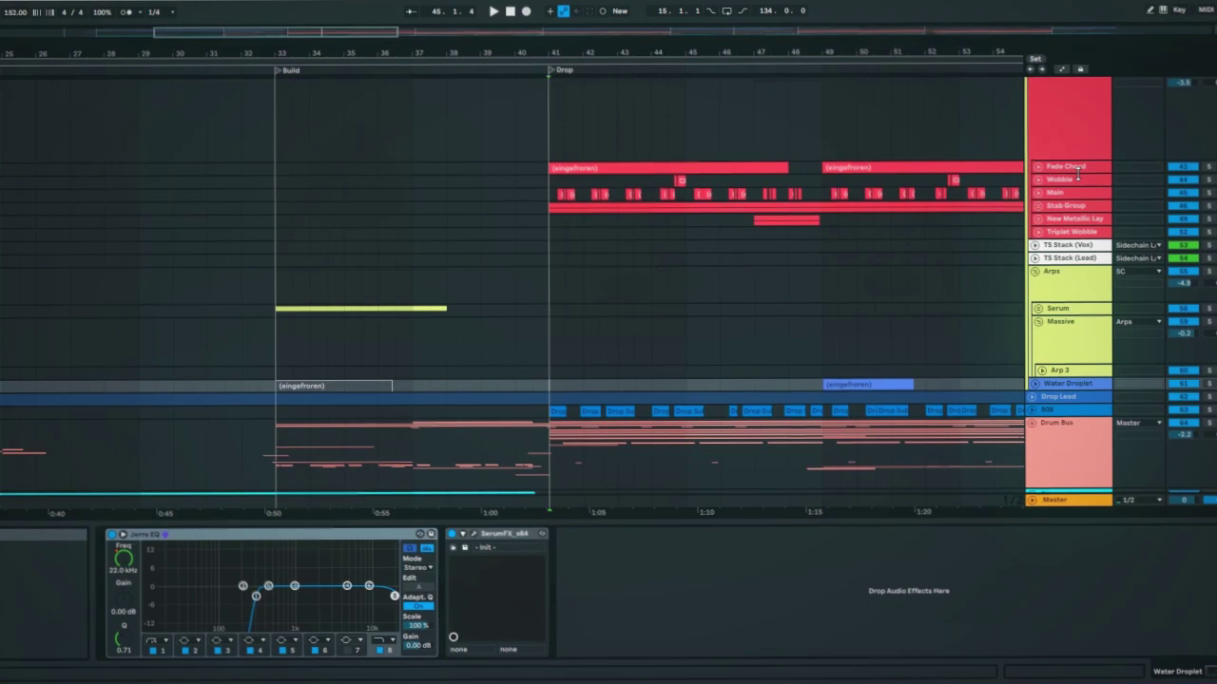
click(1078, 145)
scroll(822, 242, down, 1)
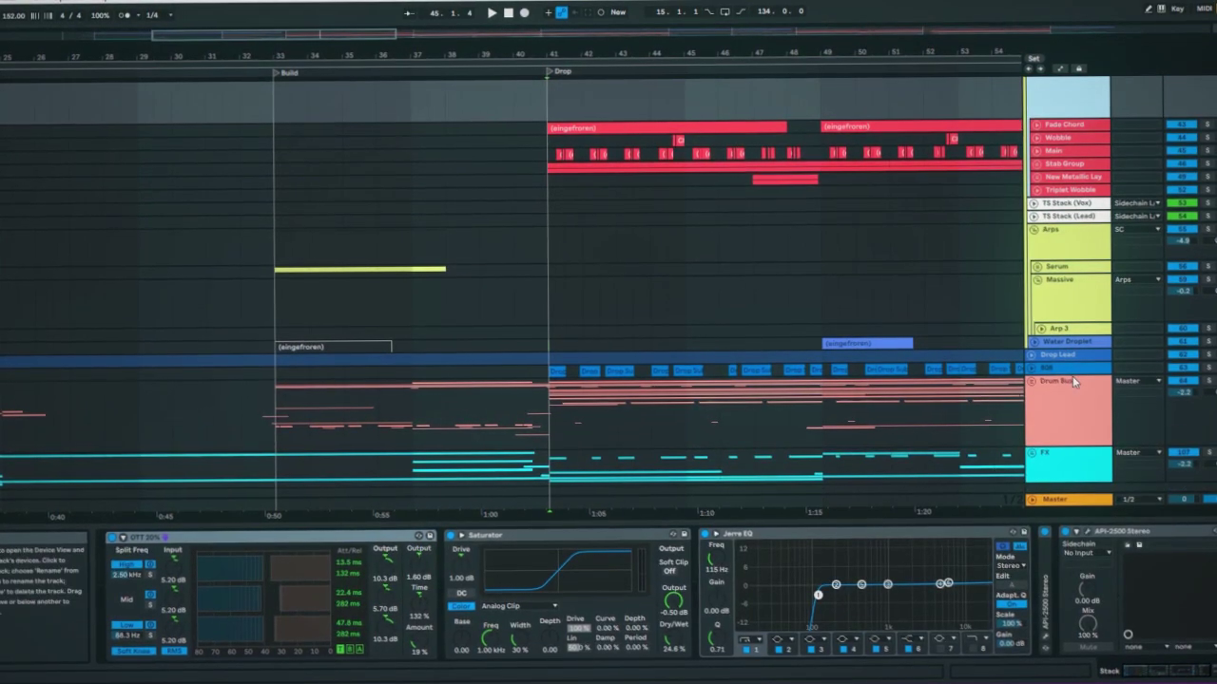
Step: Unfold the 808 track and examine the waveforms of its Drop Sub clips at the start of the Drop
click(1034, 369)
click(1034, 370)
scroll(665, 399, down, 1)
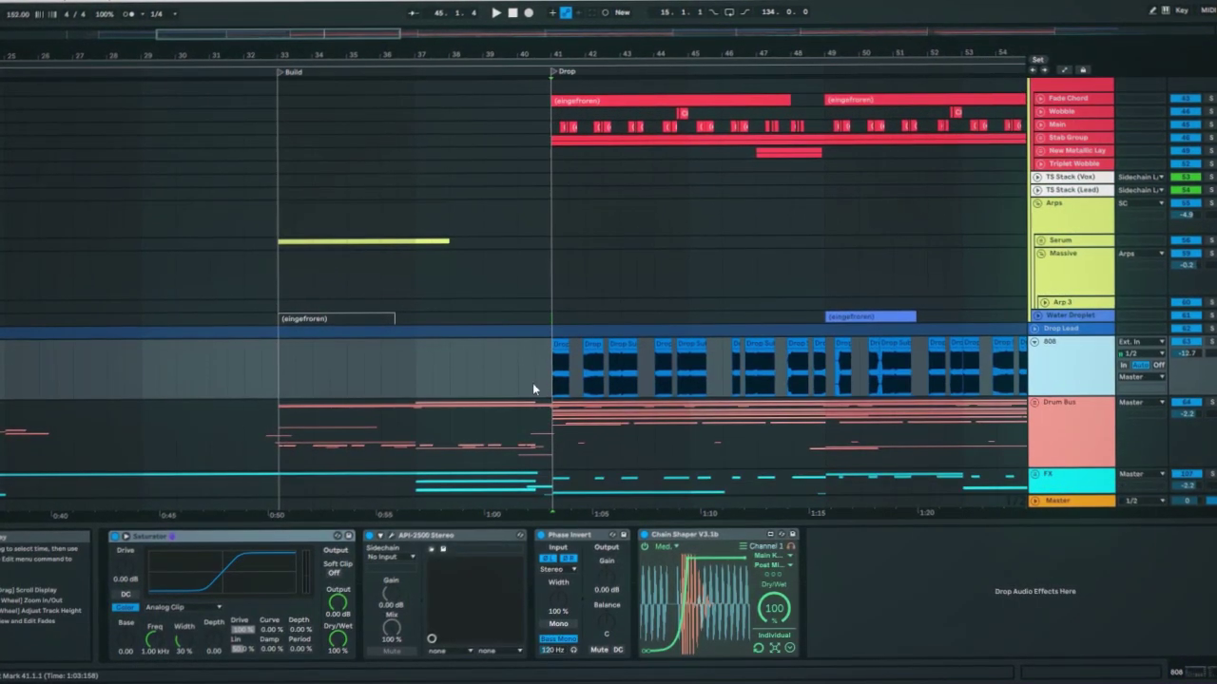
ctrl+scroll(565, 372, up, 6)
ctrl+scroll(522, 346, up, 3)
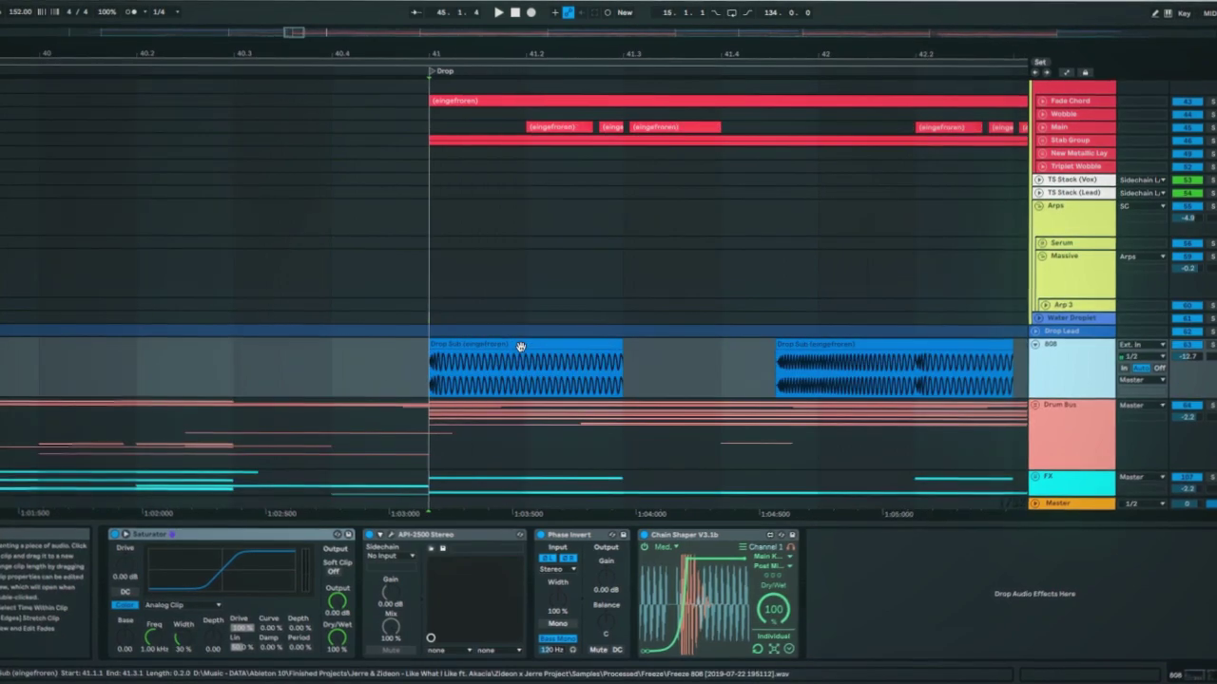
ctrl+scroll(521, 346, down, 6)
scroll(1076, 201, up, 5)
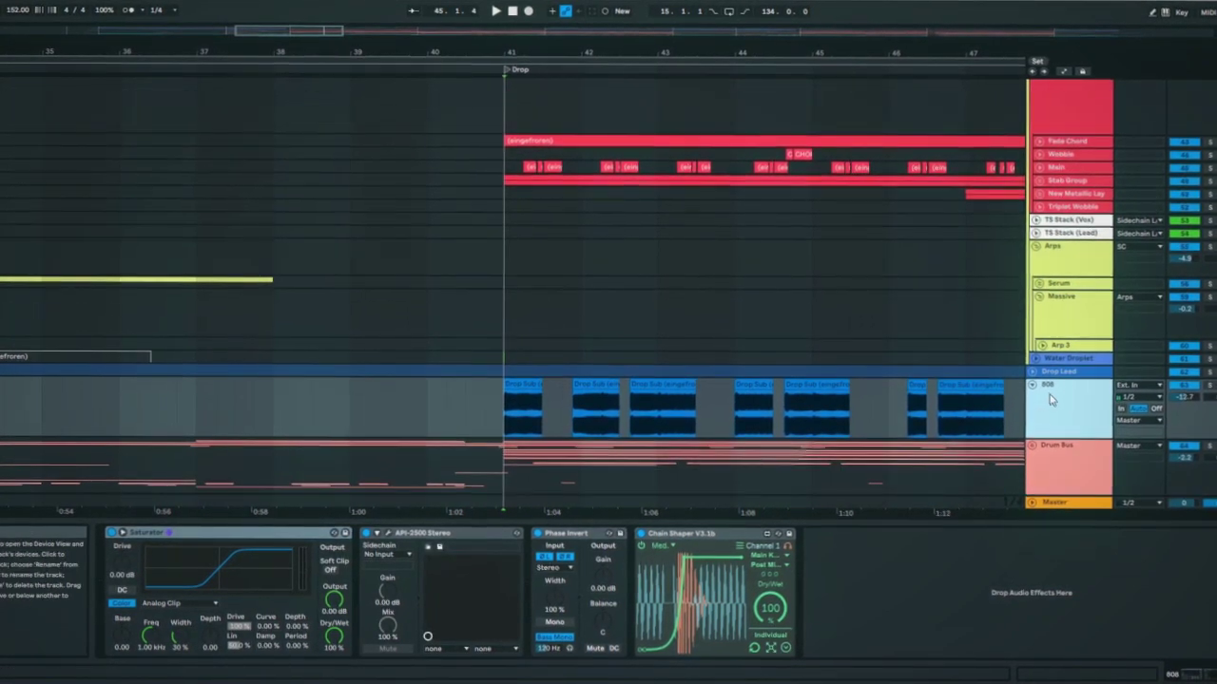
Step: Audition the Stack group in solo from bar 41, looking briefly at the Fade Chord waveform
click(1076, 207)
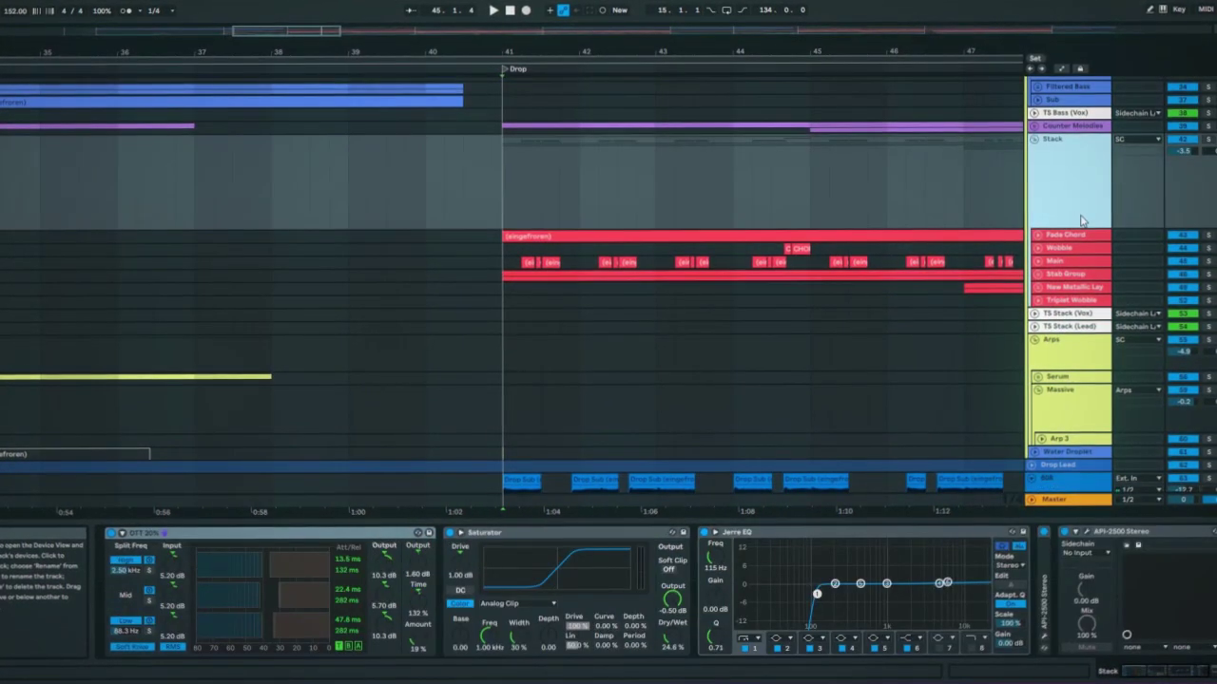
click(1208, 141)
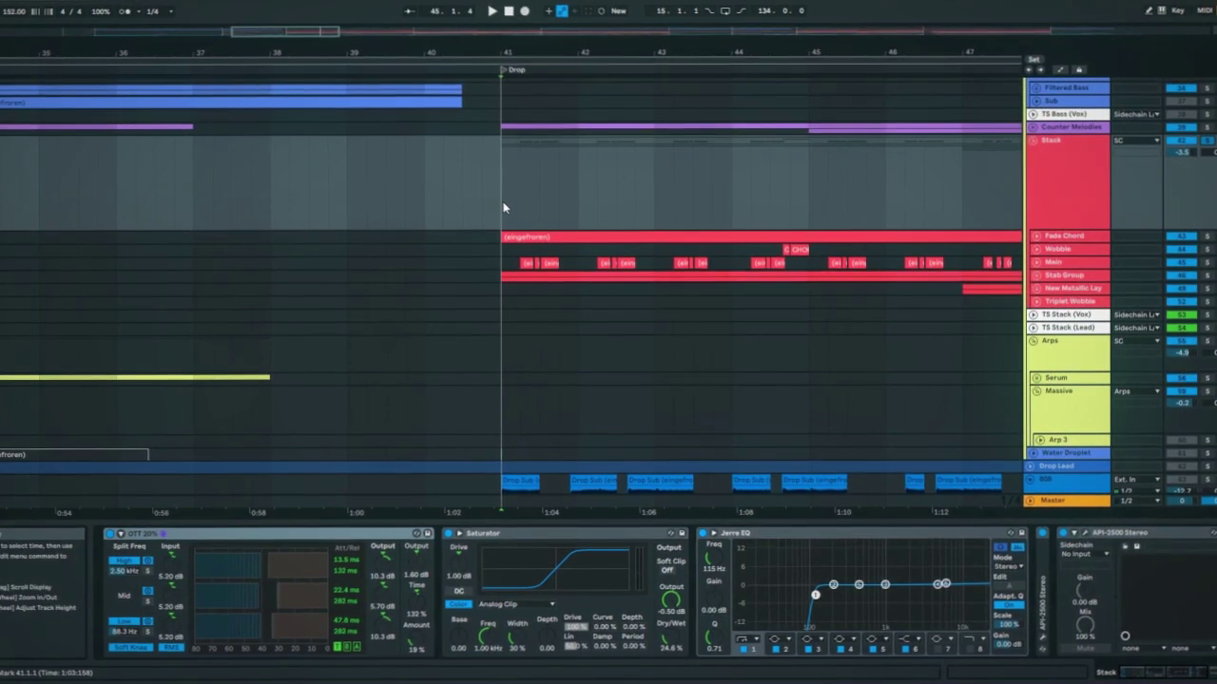
key(space)
click(1040, 239)
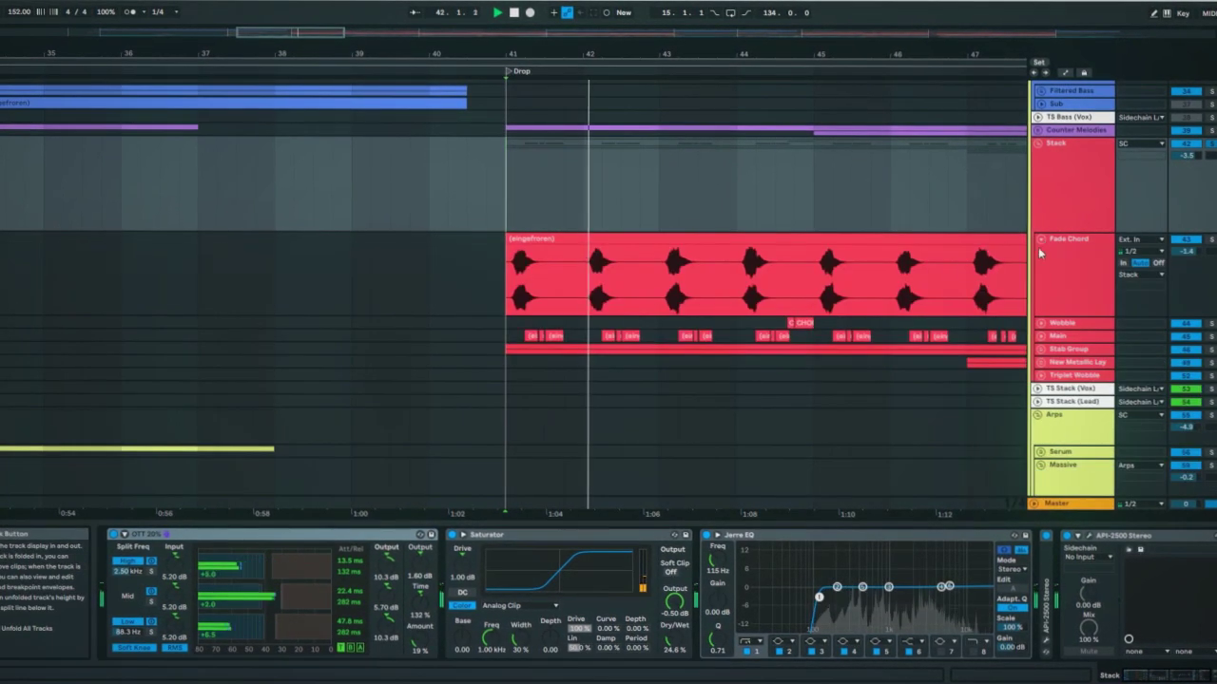
click(1040, 239)
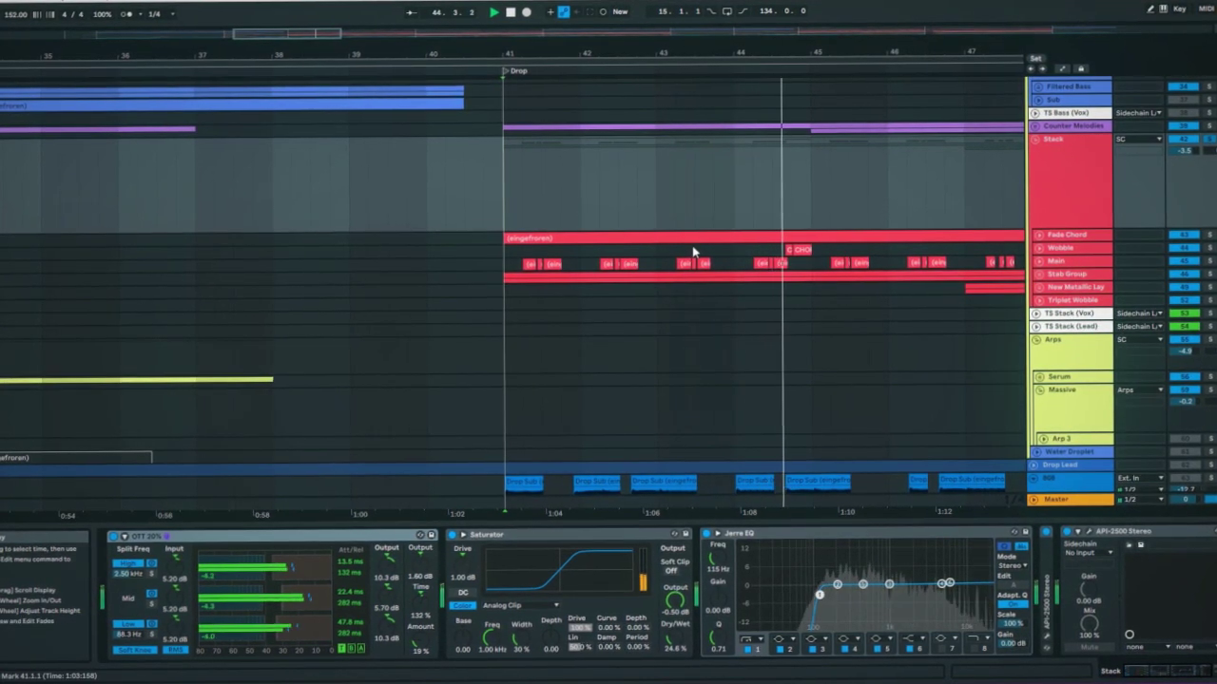
scroll(719, 257, down, 3)
scroll(918, 294, up, 3)
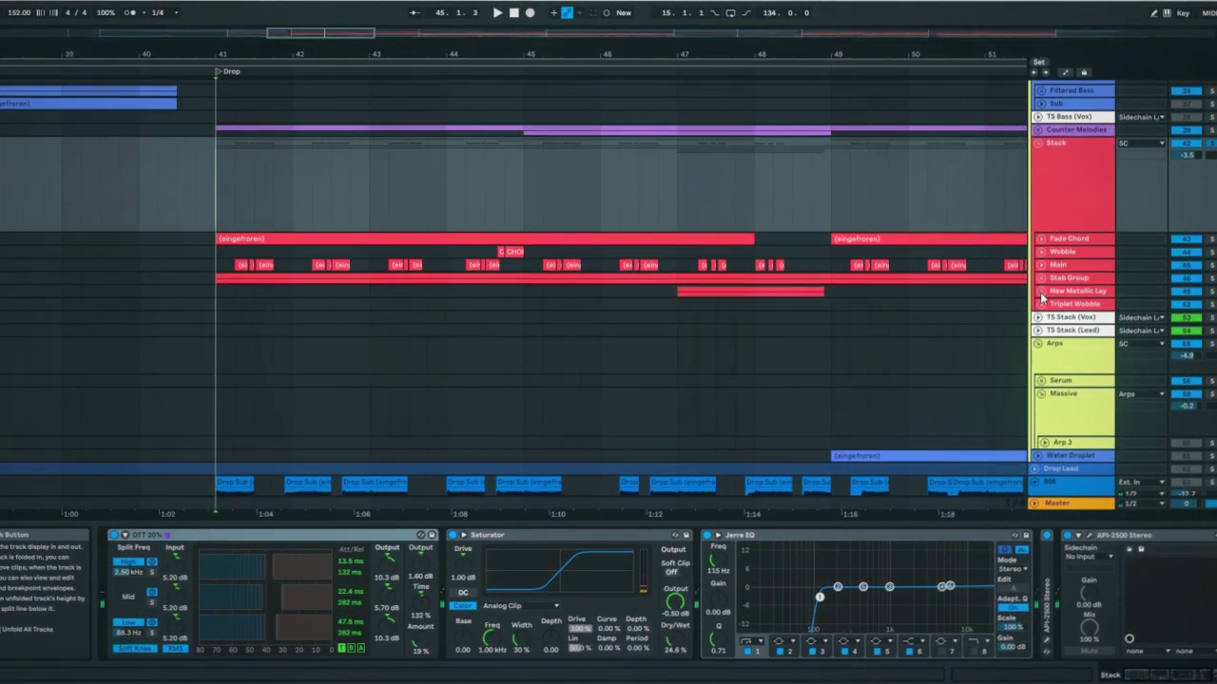
Step: Unfold the New Metallic Layer group and its first Metallic Wobble track, and inspect the group's device chain
click(1041, 290)
click(1051, 307)
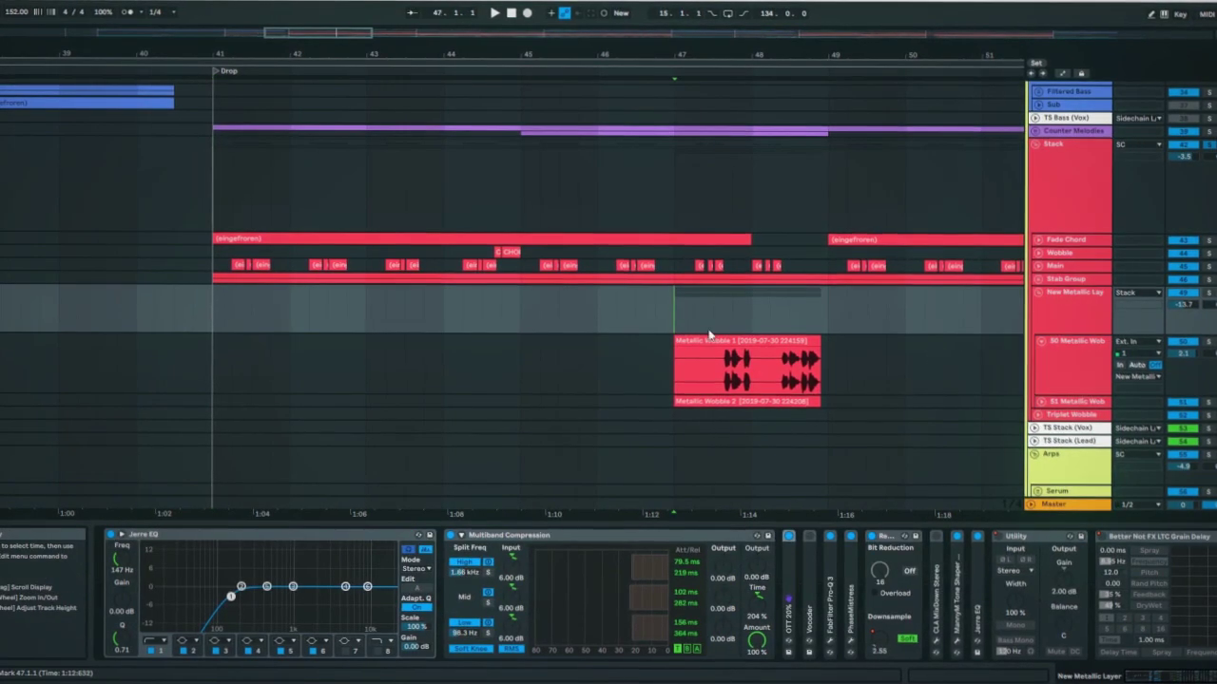
scroll(944, 333, down, 2)
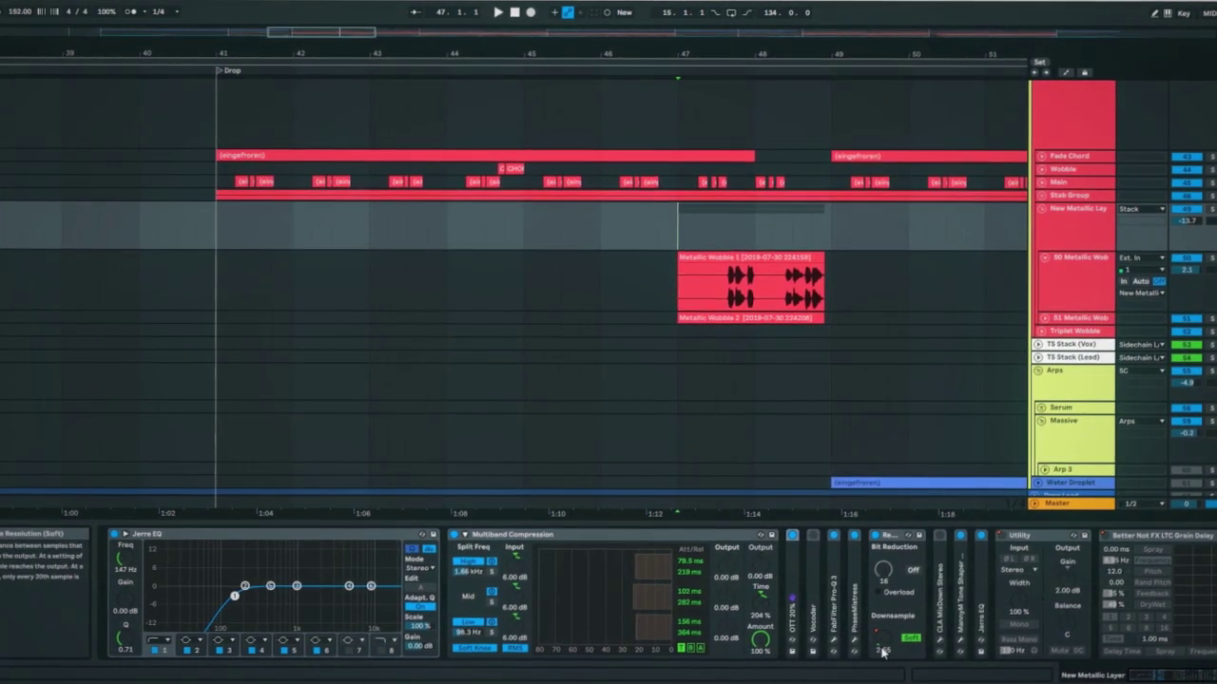
click(1072, 208)
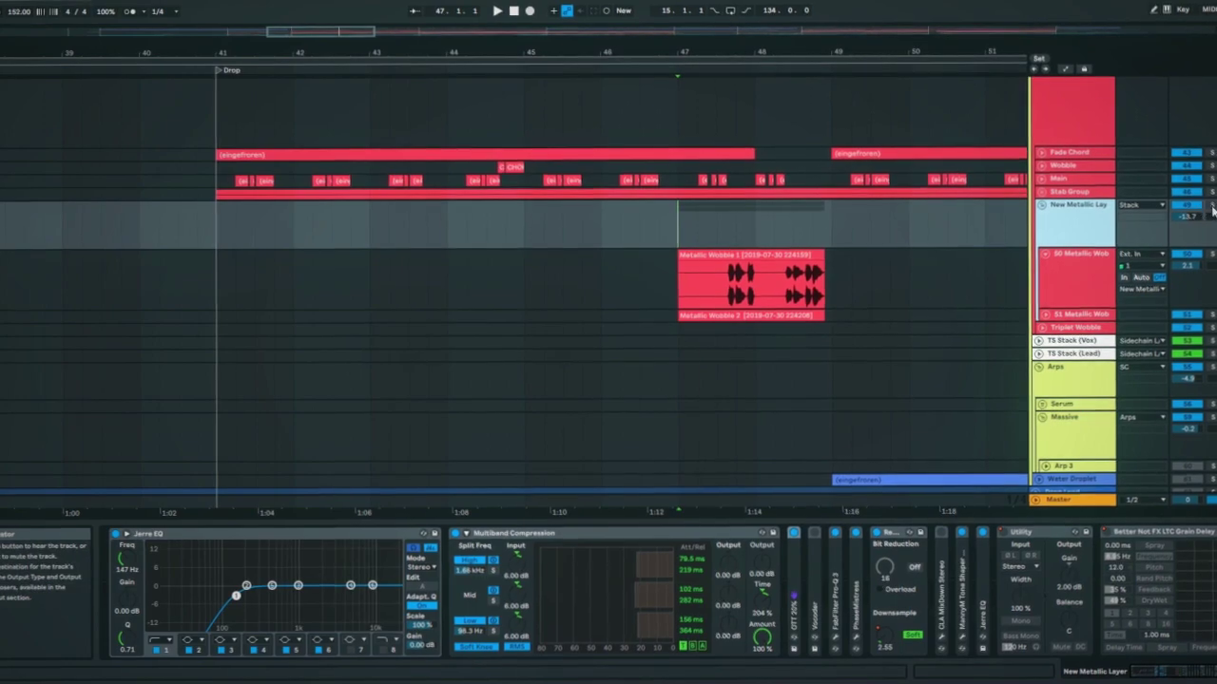
Step: Audition the New Metallic Layer in solo from bar 47.3 to the end of its Metallic Wobble clips
scroll(789, 252, up, 3)
click(649, 239)
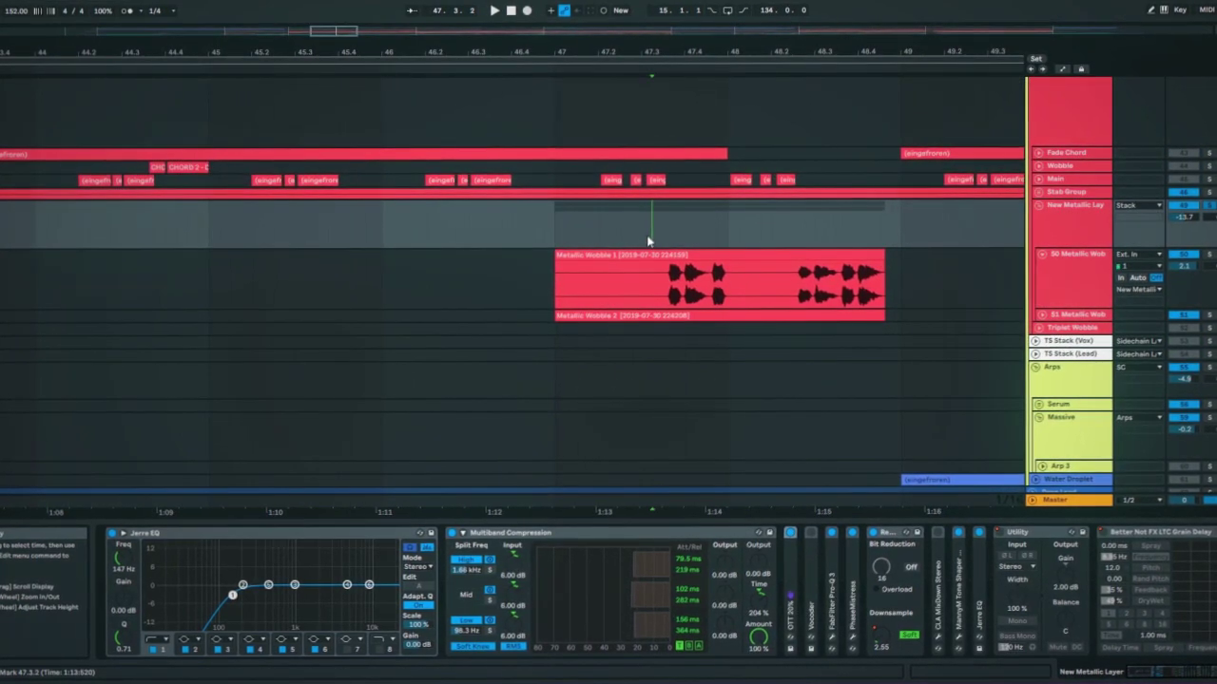
key(space)
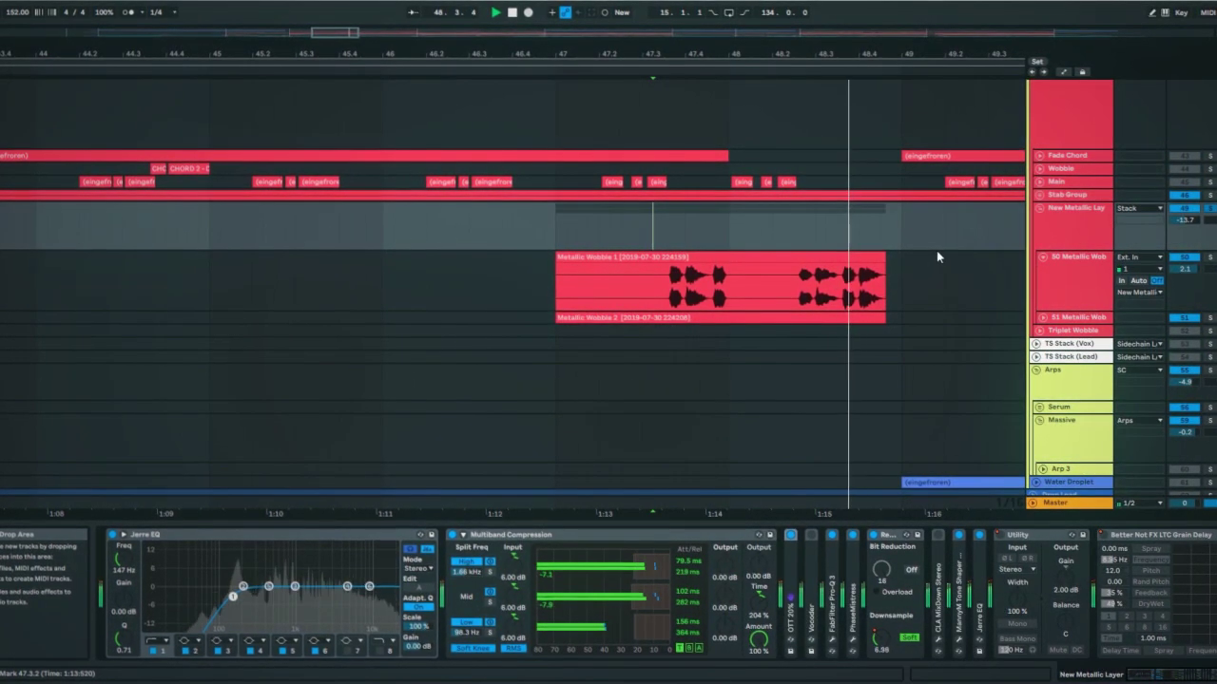
key(space)
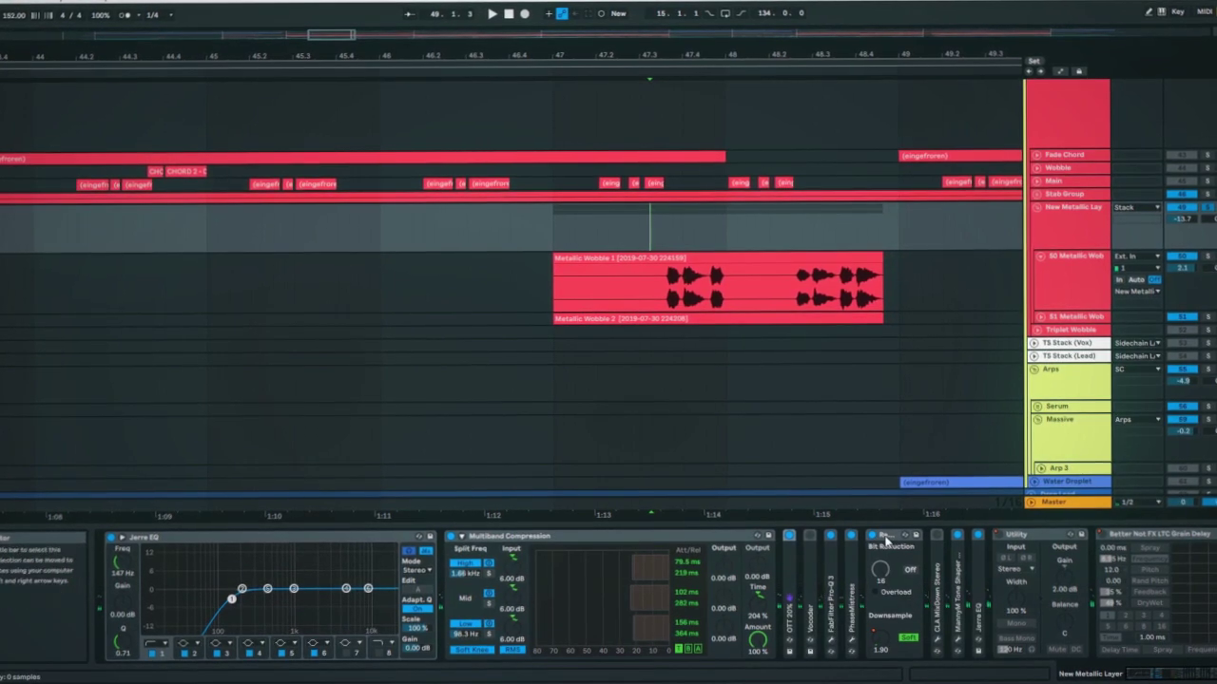
Step: Show the New Metallic Layer's Redux Sample Soft automation, and audition the layer from bar 47.3 with Redux switched off
key(a)
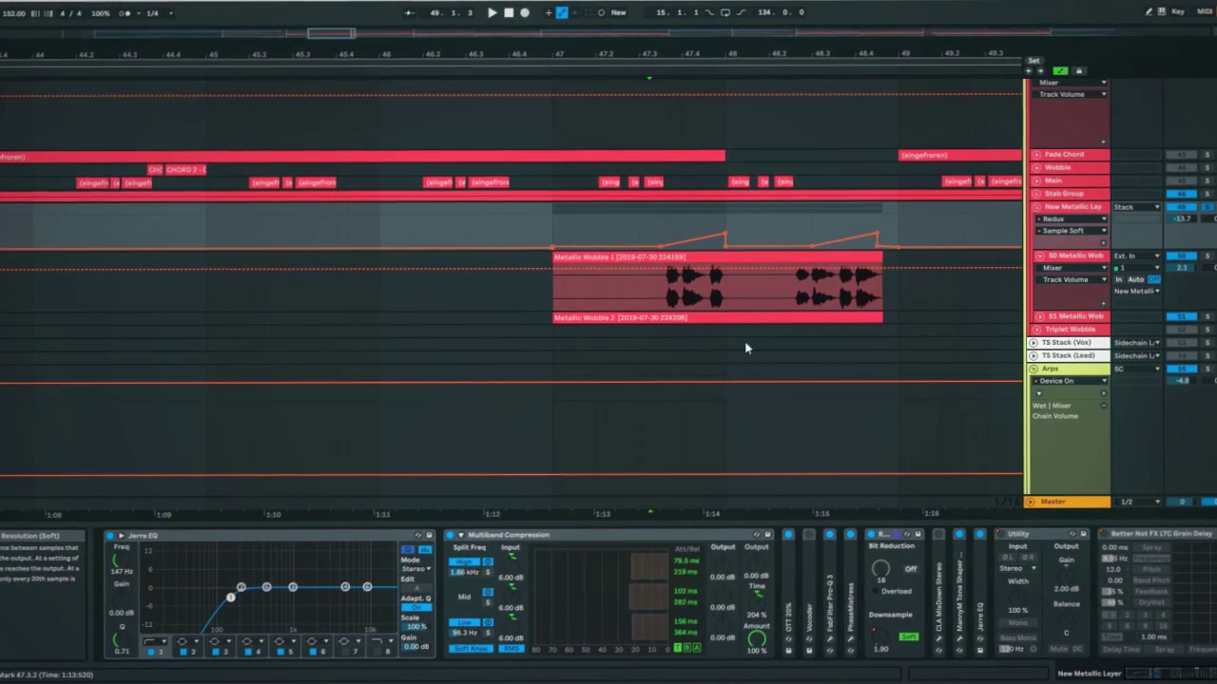
drag(569, 228, 880, 249)
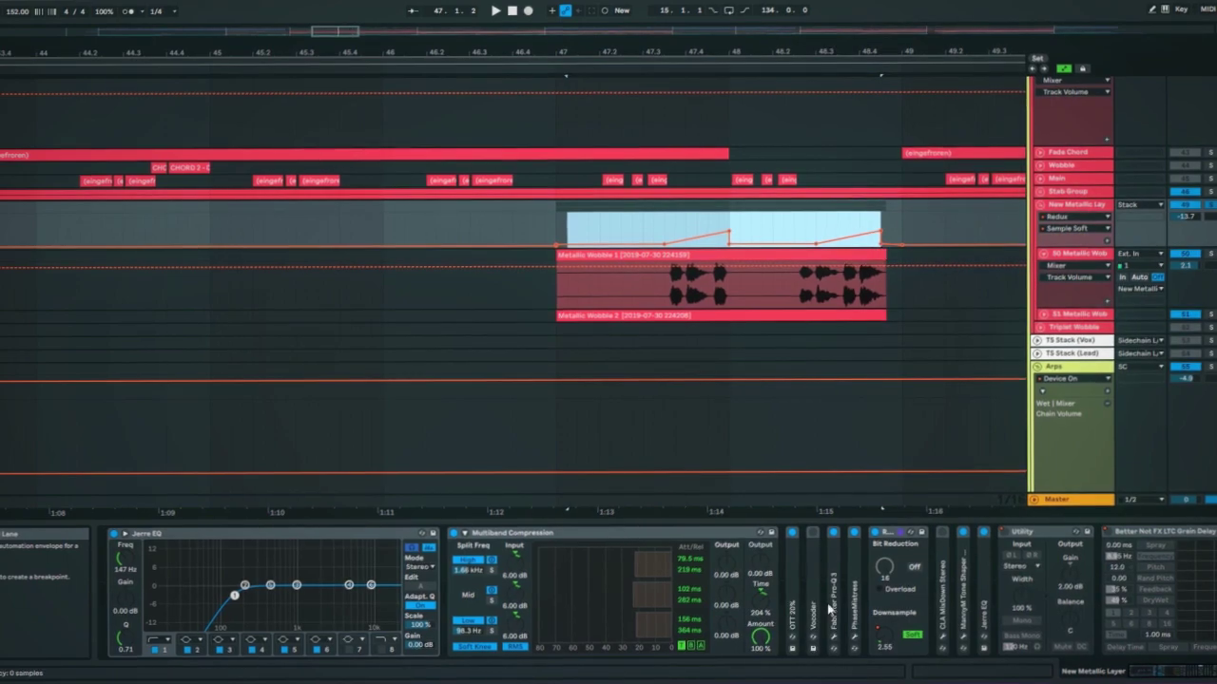
click(874, 535)
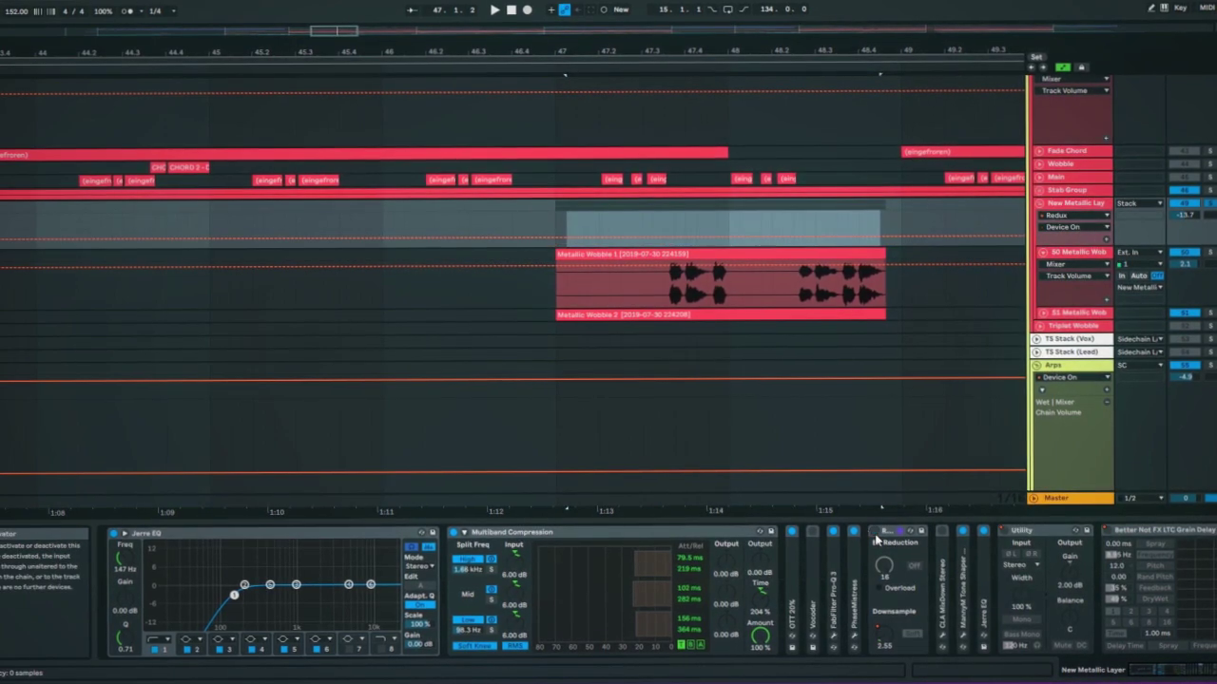
click(634, 228)
key(space)
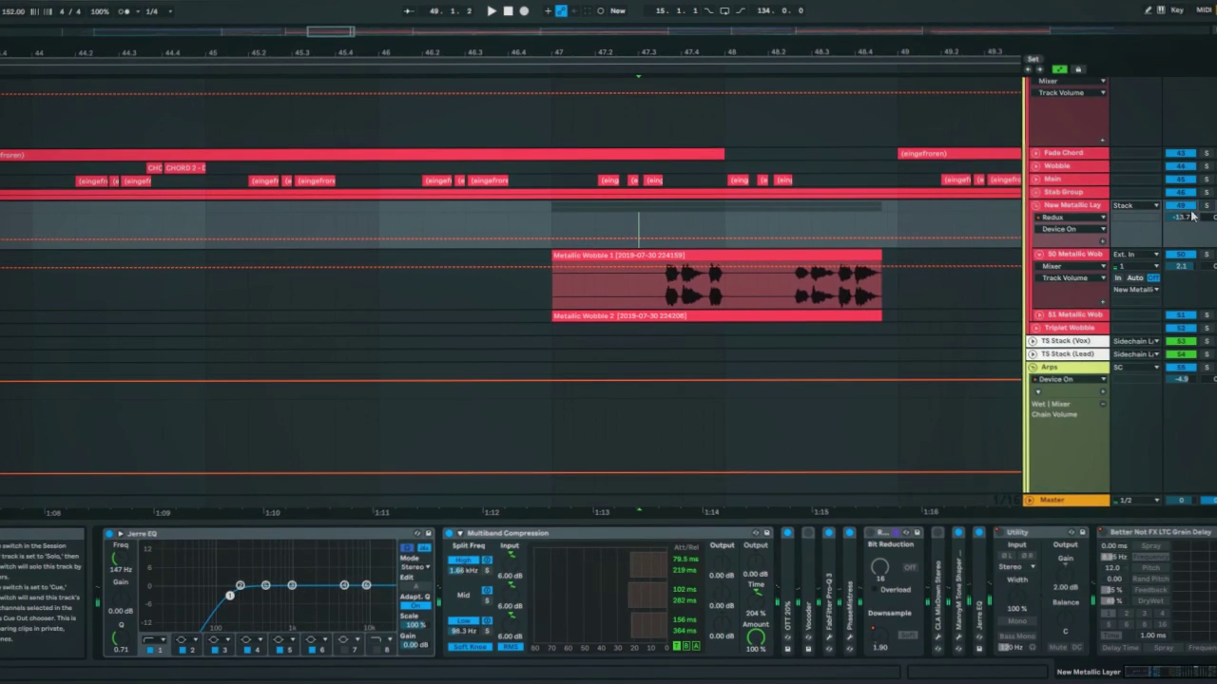
Step: Hide the automation lanes and fold the New Metallic Layer group
scroll(656, 228, down, 5)
key(a)
scroll(584, 203, down, 3)
scroll(758, 207, down, 1)
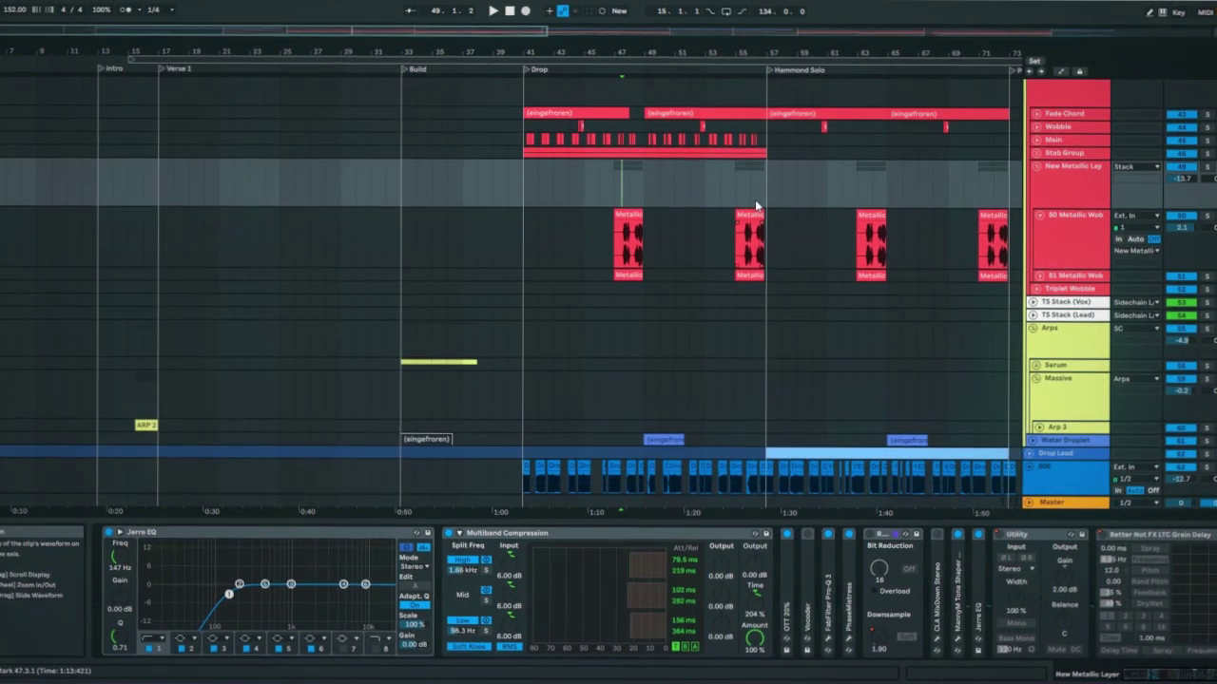
scroll(757, 206, down, 1)
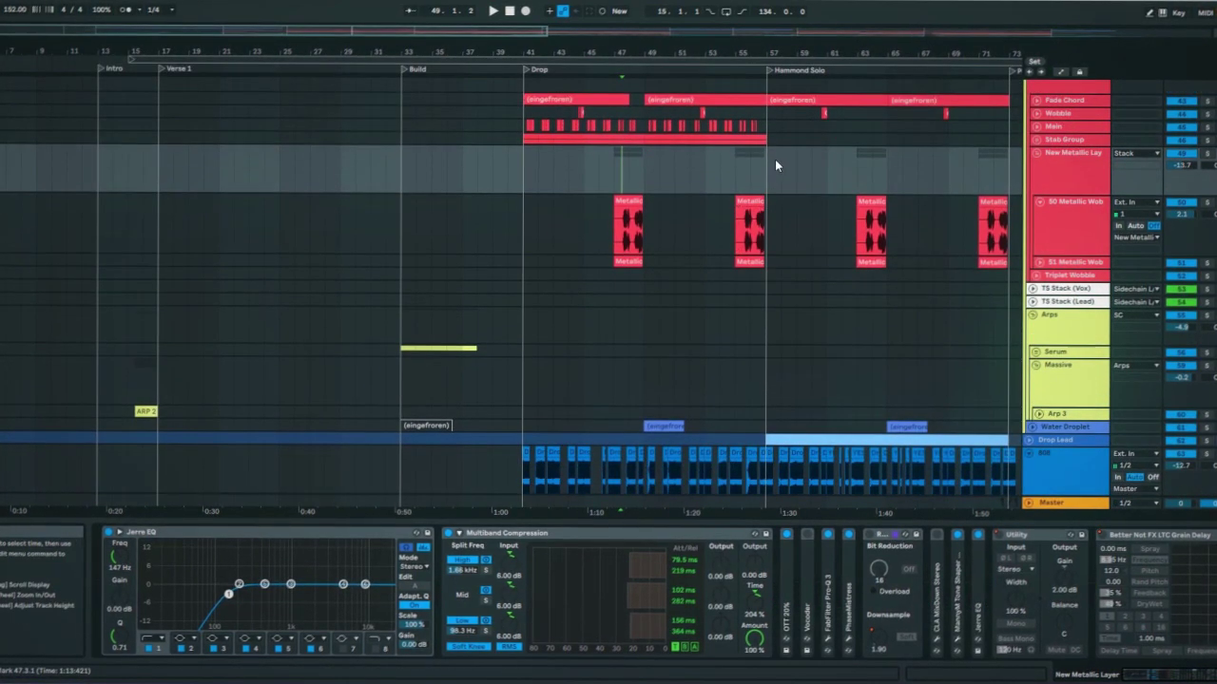
click(1036, 154)
Step: Unfold the Drop Lead and audition it from the Hammond Solo at bar 57, first in solo and then with the full mix
scroll(874, 266, down, 2)
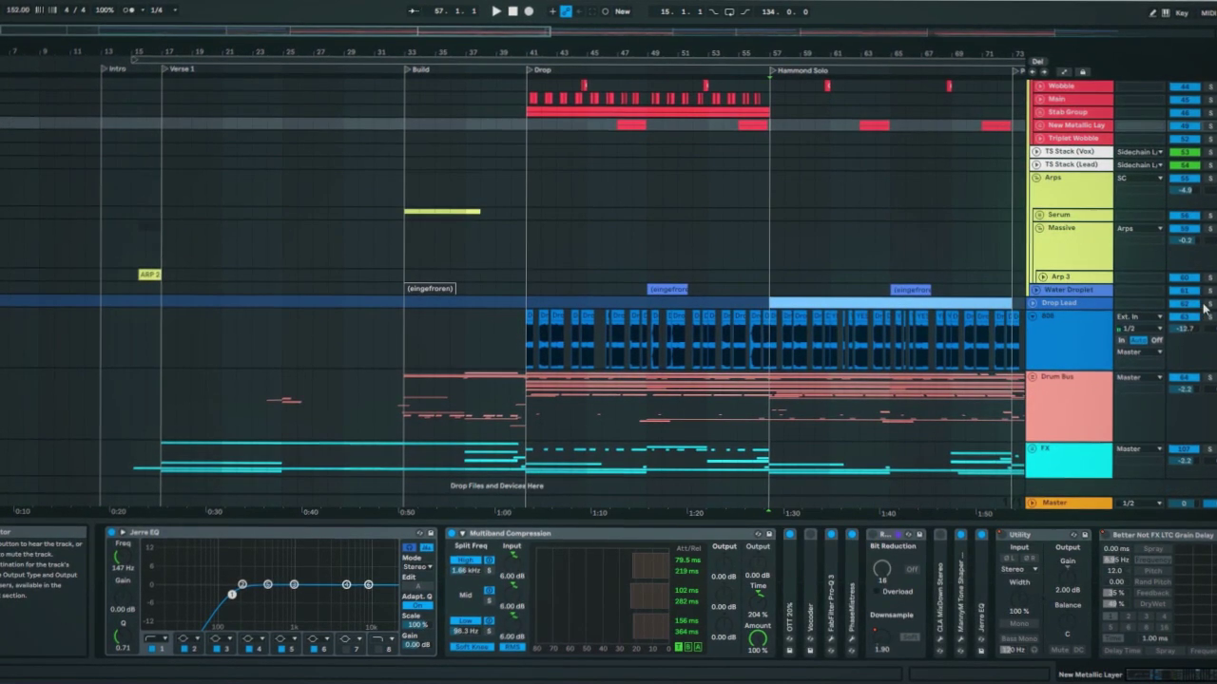
click(1209, 304)
click(1035, 315)
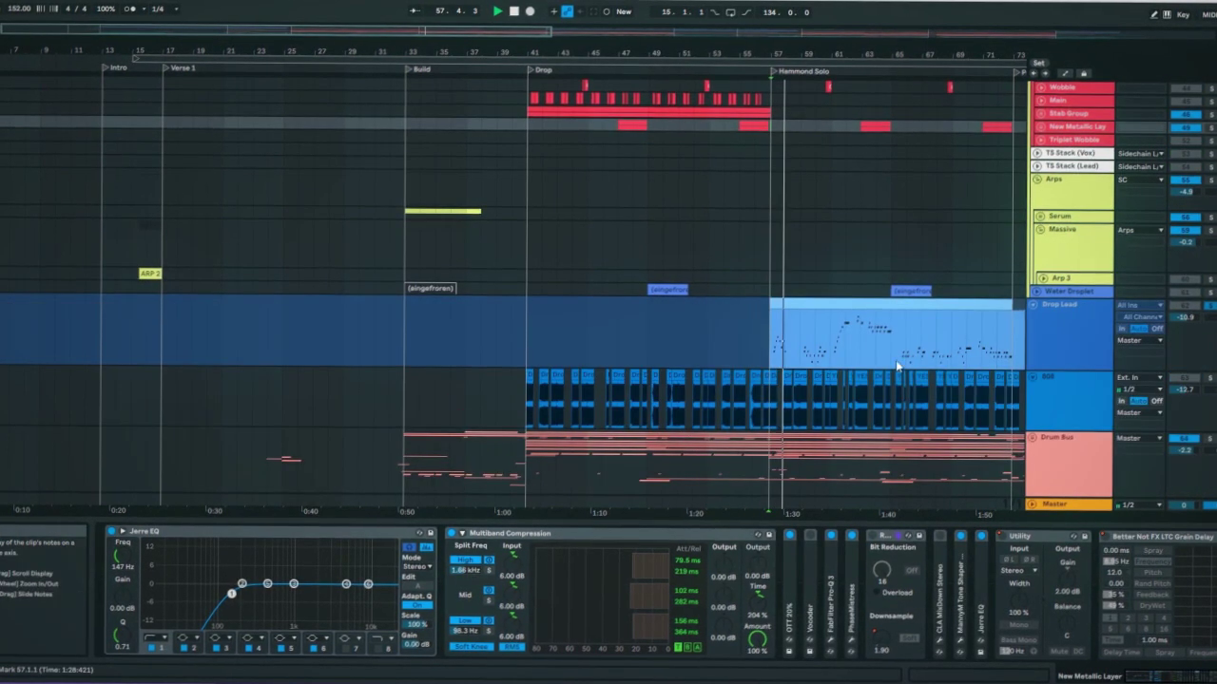
scroll(898, 366, down, 3)
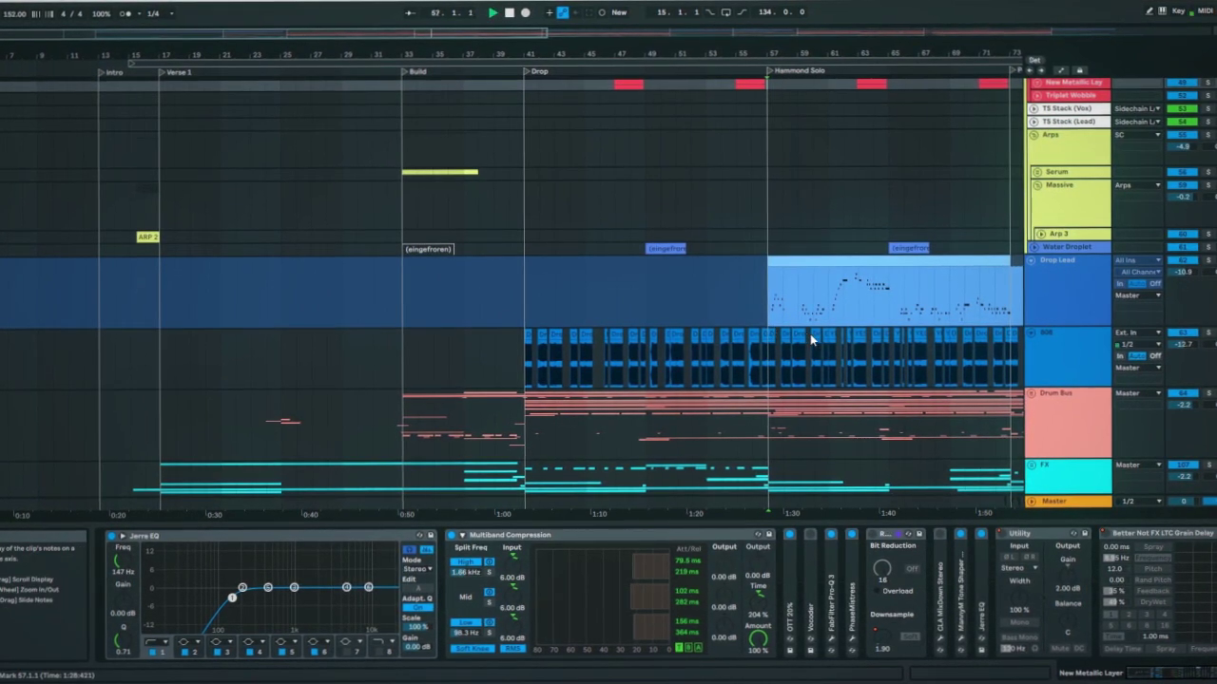
scroll(810, 334, up, 3)
scroll(846, 315, down, 1)
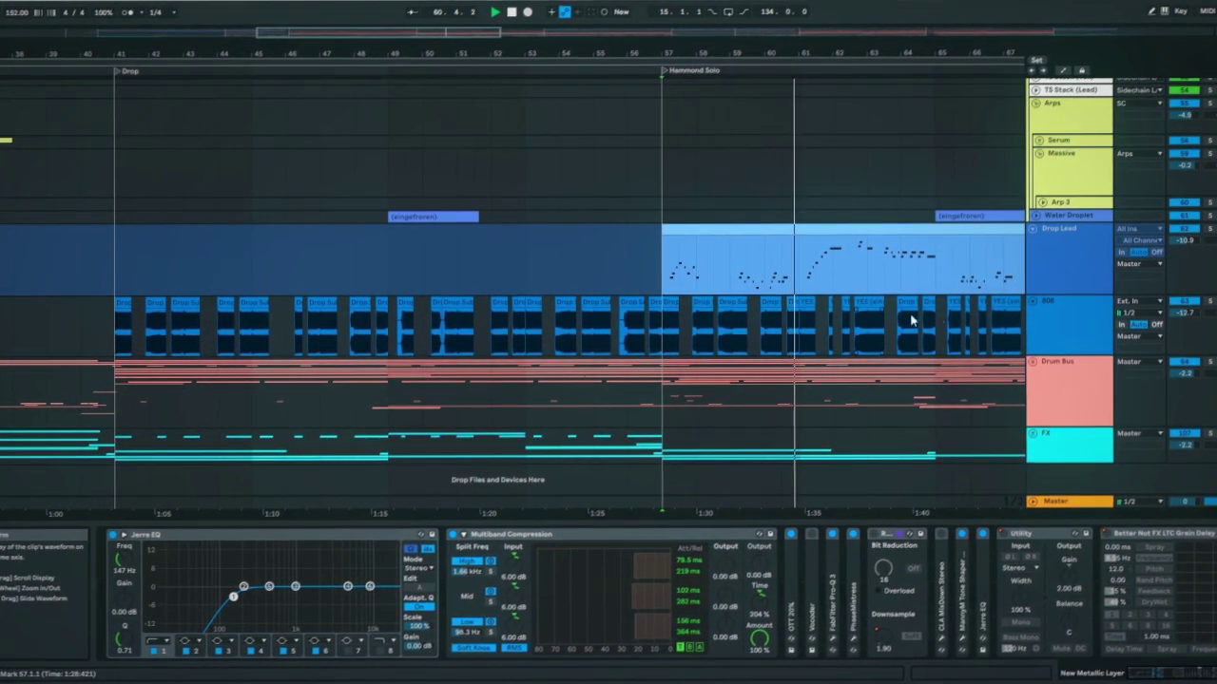
Step: Stop playback and examine the Drop Lead's automation lanes across the Hammond Solo, from the effect rack to the Serum parameters
key(space)
click(1040, 261)
key(a)
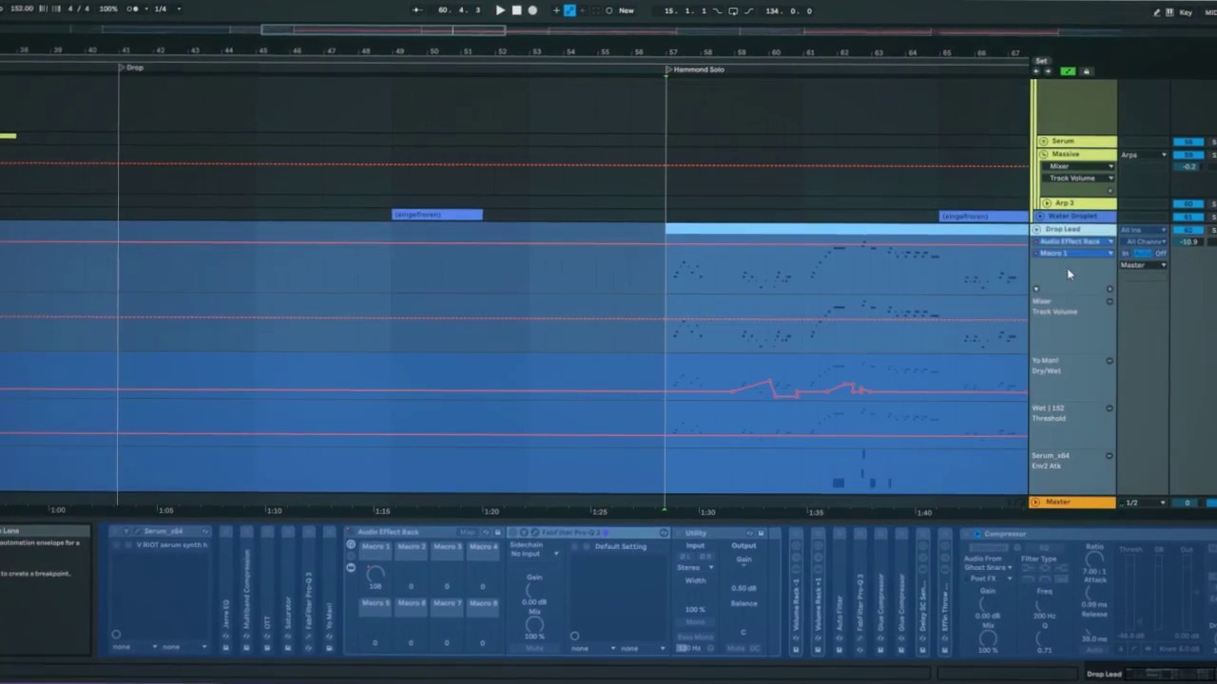
scroll(1067, 275, down, 4)
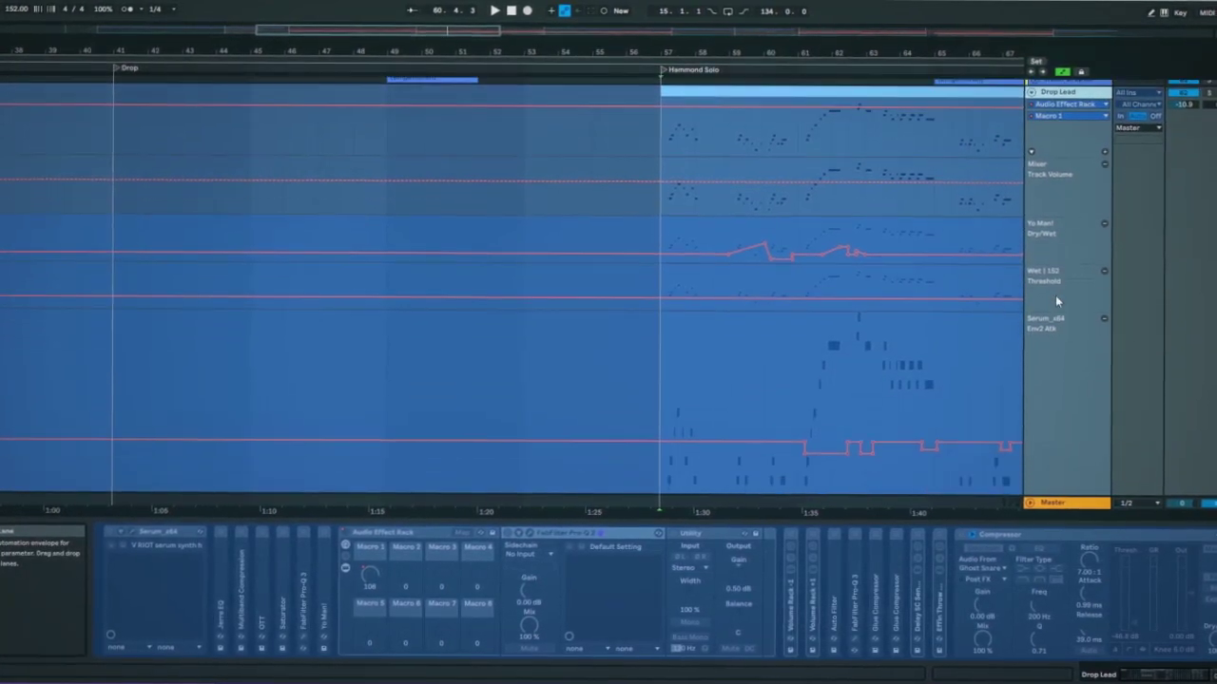
scroll(1057, 294, down, 6)
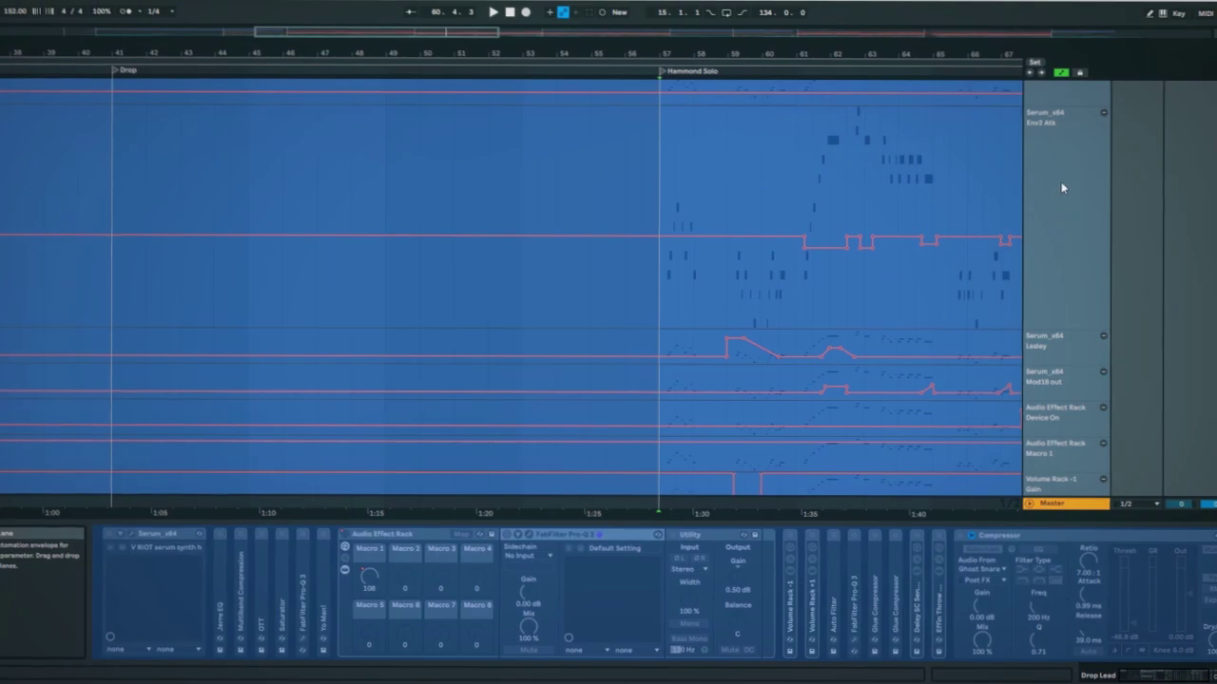
Step: Examine the Drop Lead's remaining automation lanes, from the Serum parameters through to the Effin Throw Rack's Reverb Throw, and hide the automation
scroll(1062, 324, down, 1)
scroll(1050, 304, down, 2)
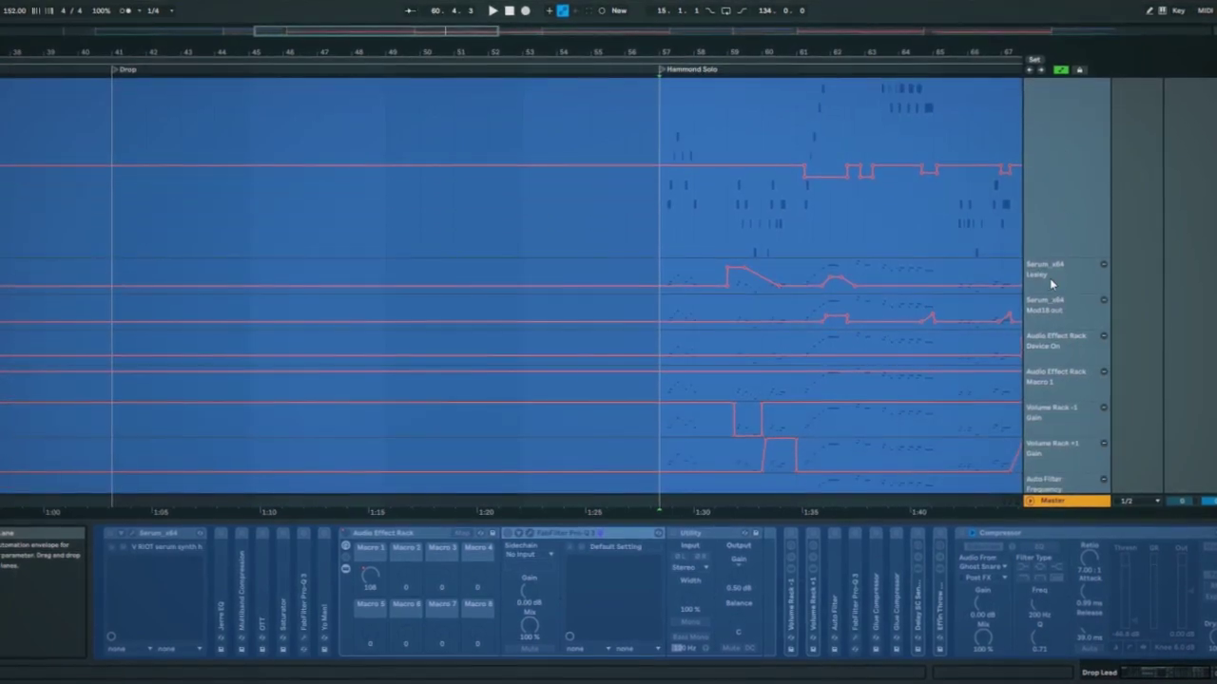
scroll(1049, 265, down, 3)
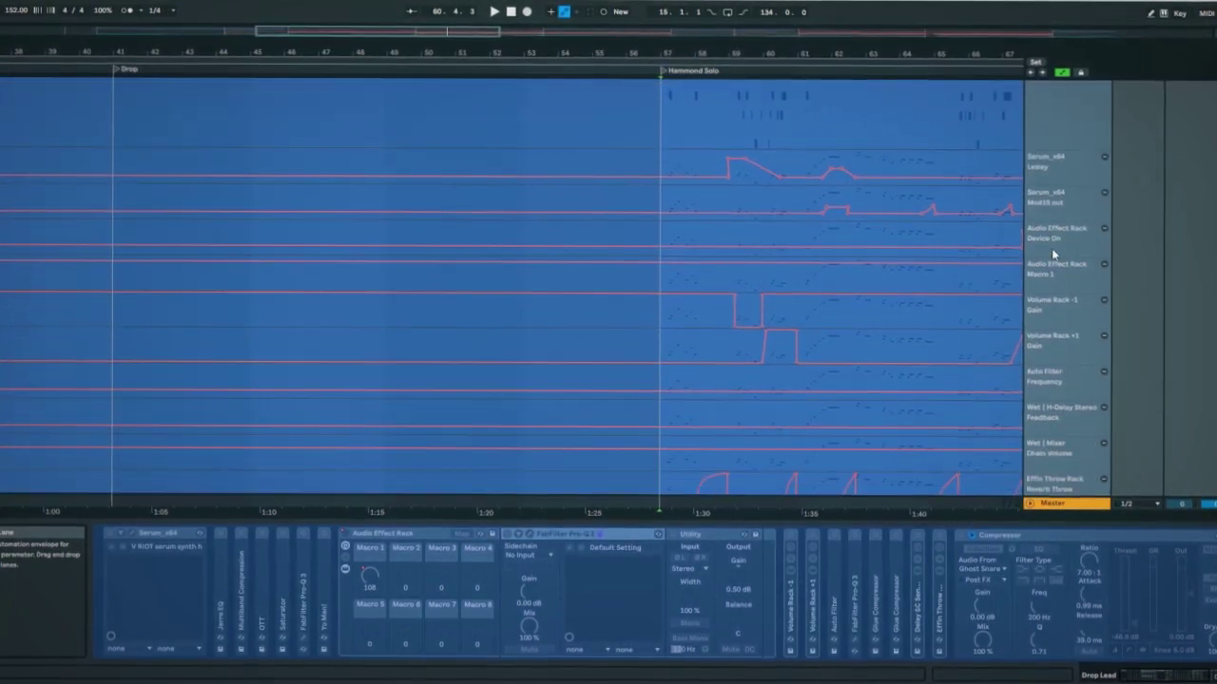
scroll(1057, 257, down, 2)
scroll(1054, 258, down, 1)
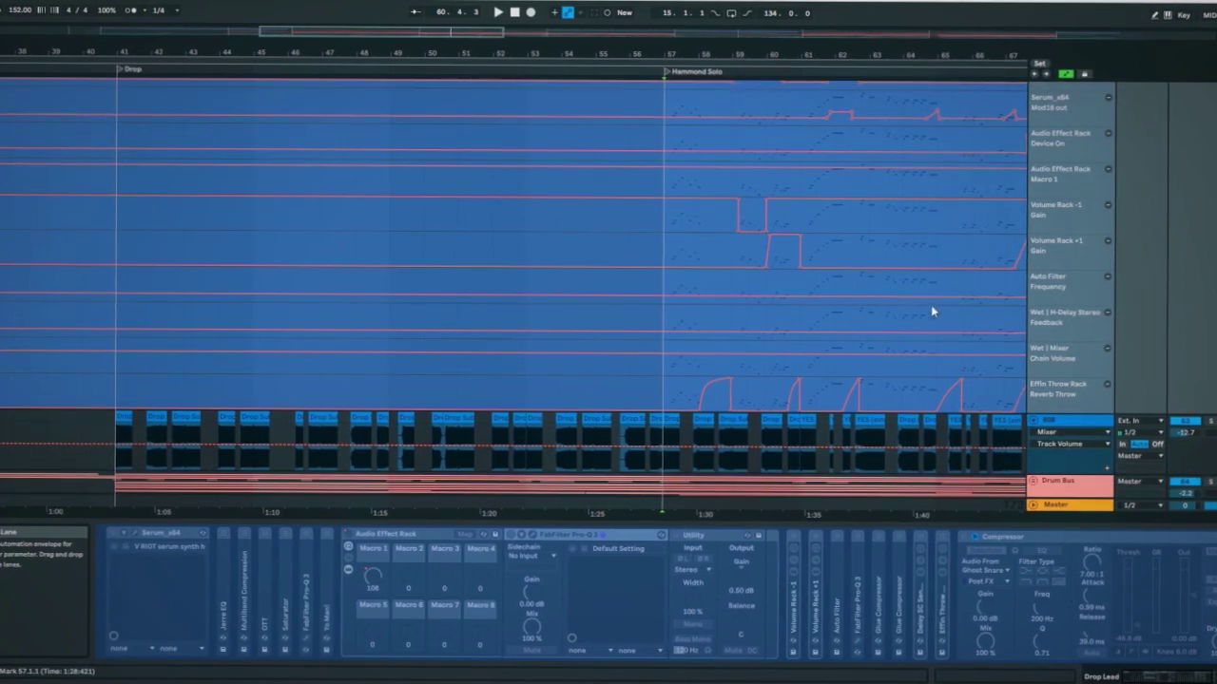
key(a)
Step: Audition the Drop Lead in solo from bar 67.3 of the Hammond Solo
scroll(790, 258, up, 1)
scroll(779, 266, down, 5)
scroll(389, 434, up, 3)
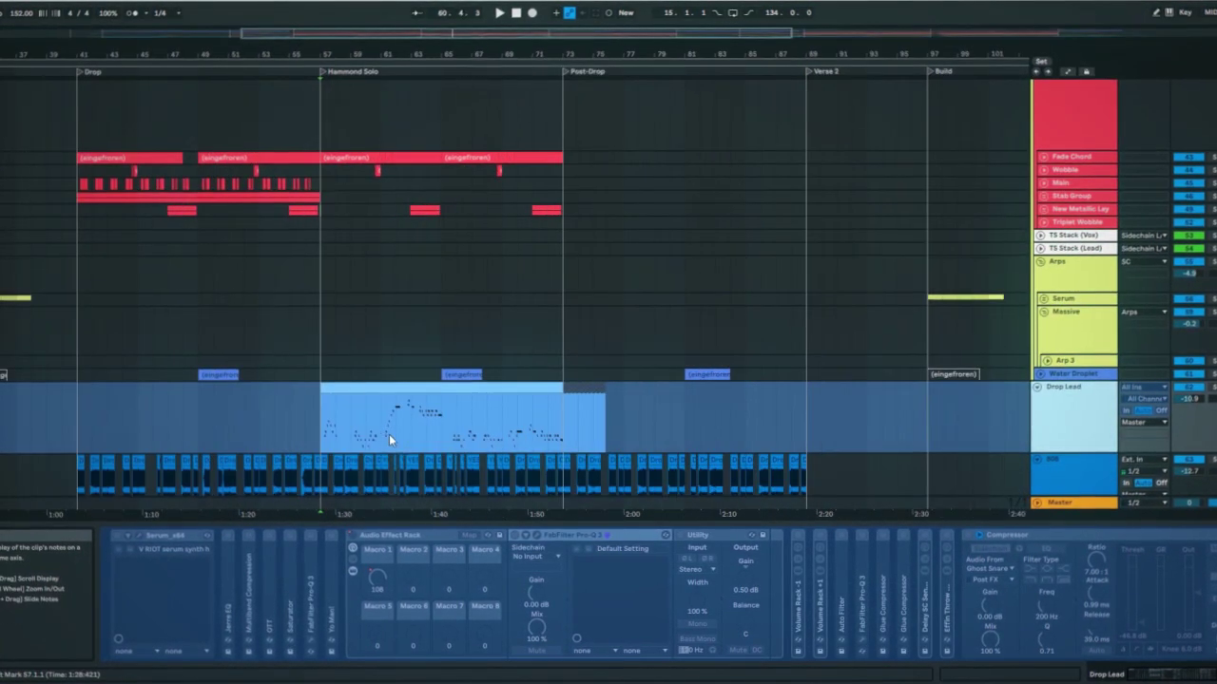
scroll(392, 430, down, 1)
scroll(399, 423, up, 3)
click(581, 385)
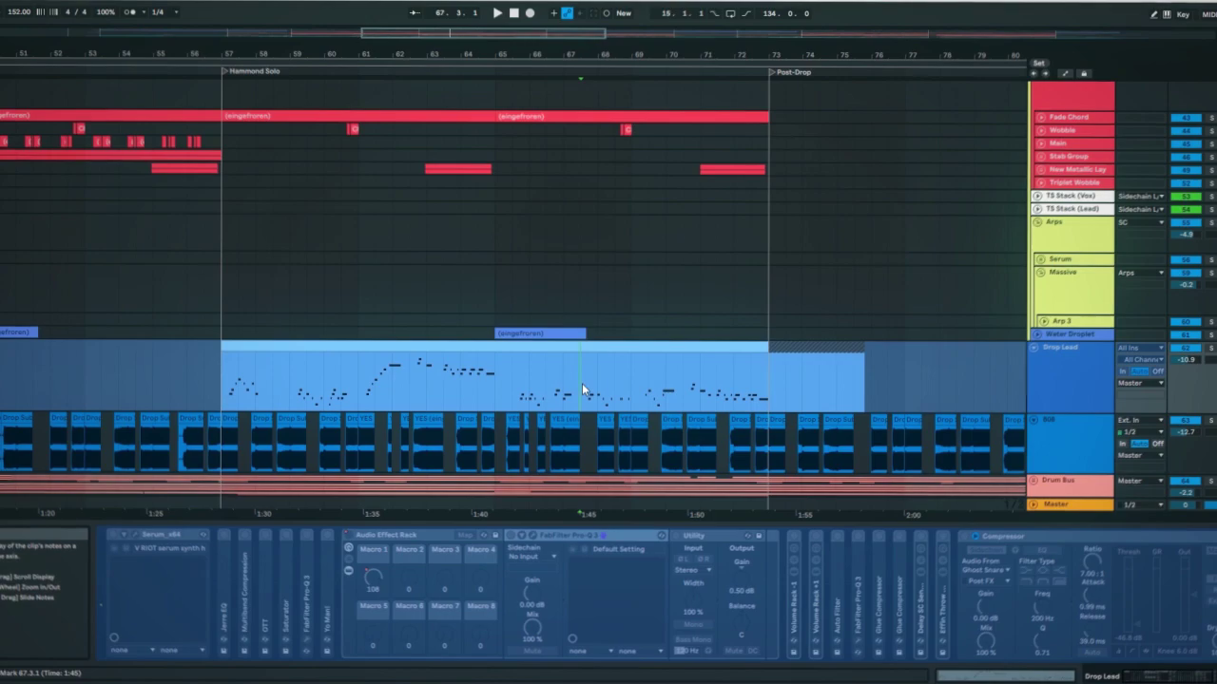
Step: Unfreeze the Drop Lead track and open the FabFilter Pro-Q 3 window from its Audio Effect Rack
right_click(1076, 384)
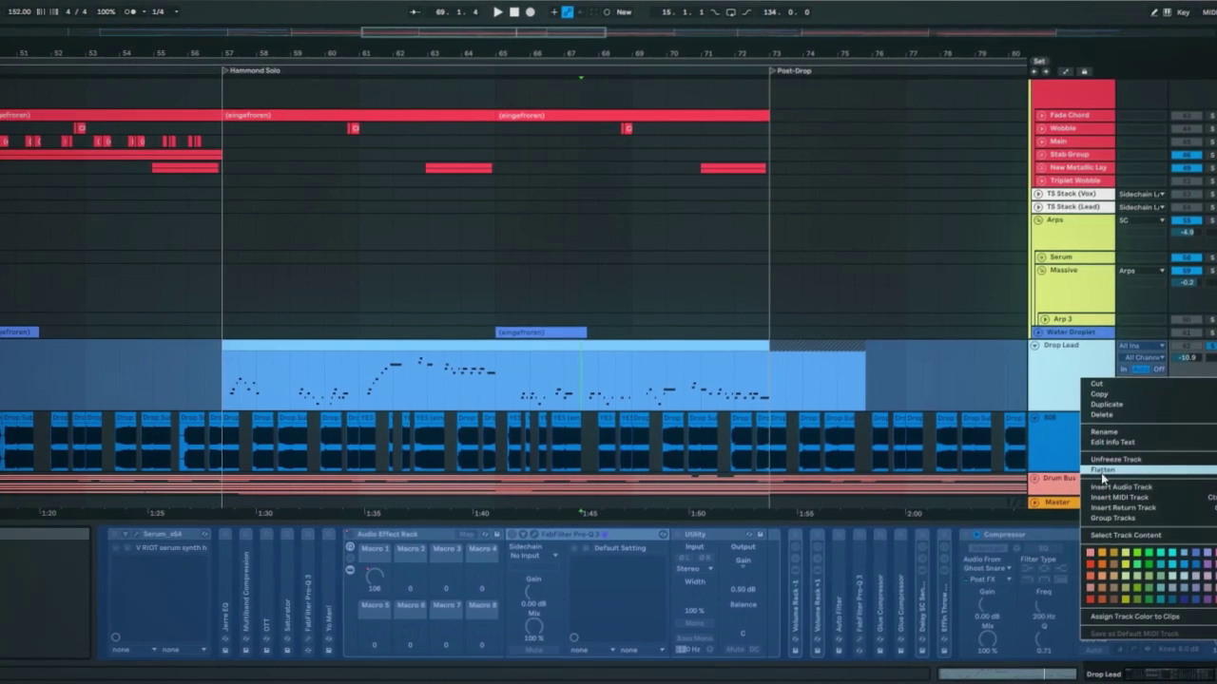
click(1102, 460)
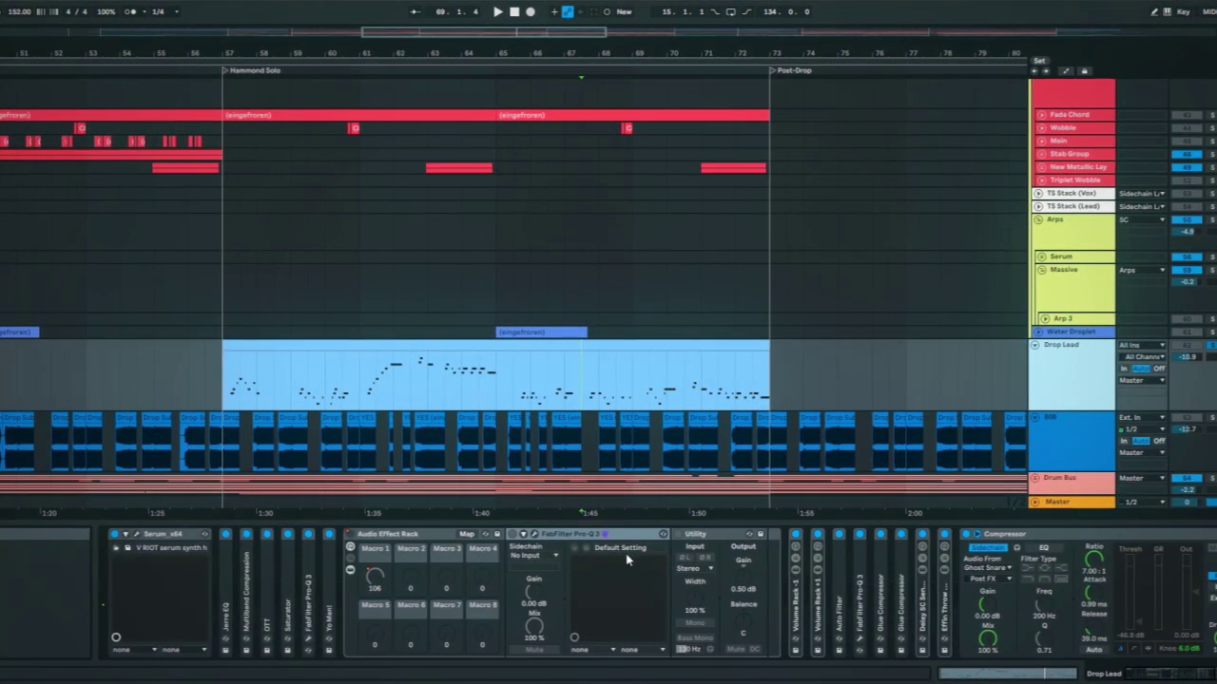
click(529, 536)
drag(626, 226, 667, 112)
drag(867, 120, 414, 139)
Step: Show the Drop Lead's Macro 1 automation around bar 68, and view the effect rack's macro mappings to the Pro-Q 3 band frequencies
key(a)
scroll(595, 437, down, 1)
key(plus)
key(plus)
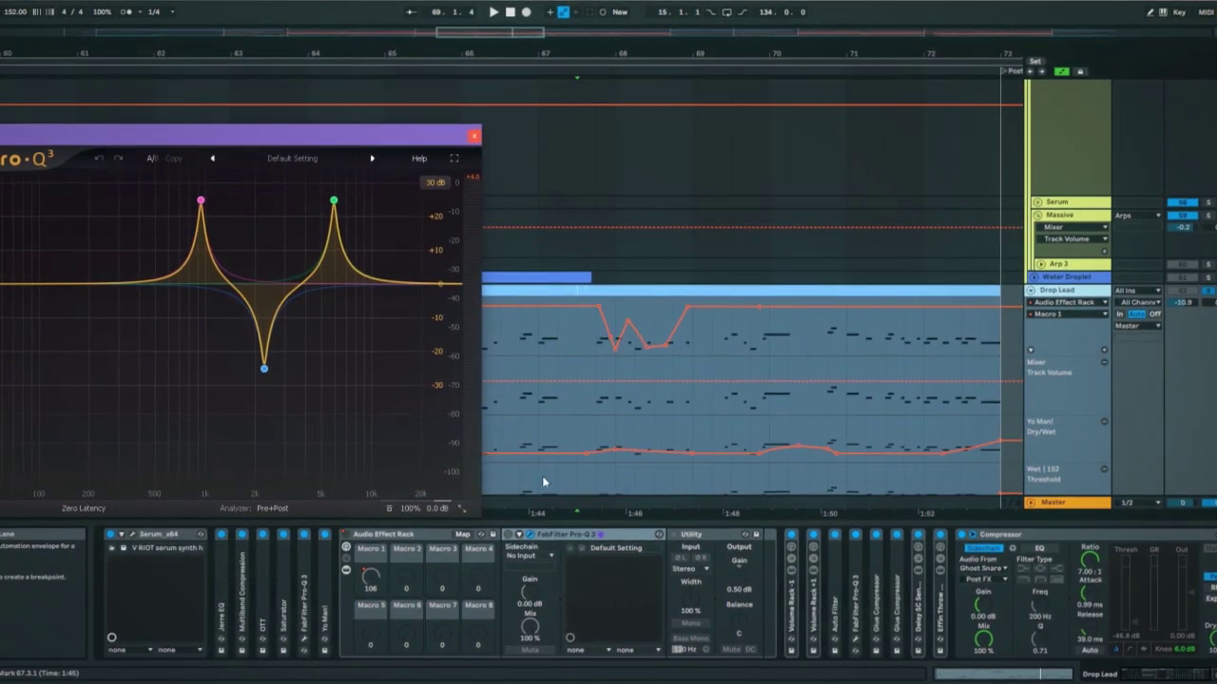
click(463, 535)
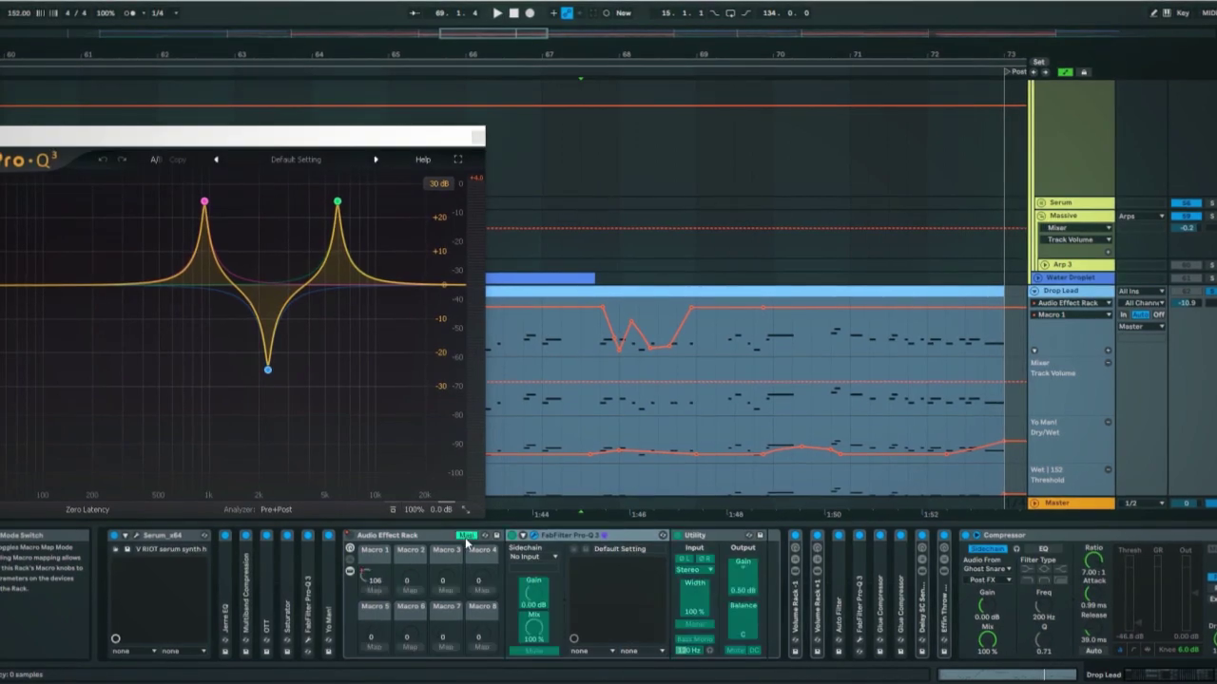
drag(375, 133, 650, 137)
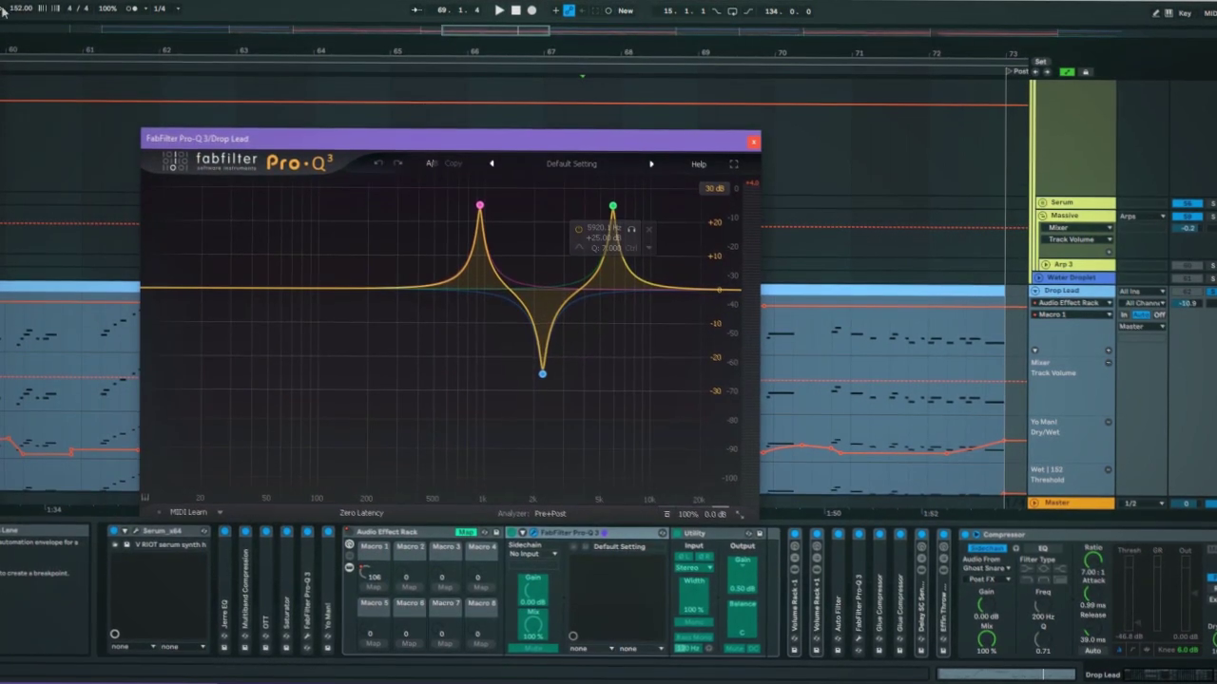
click(3, 31)
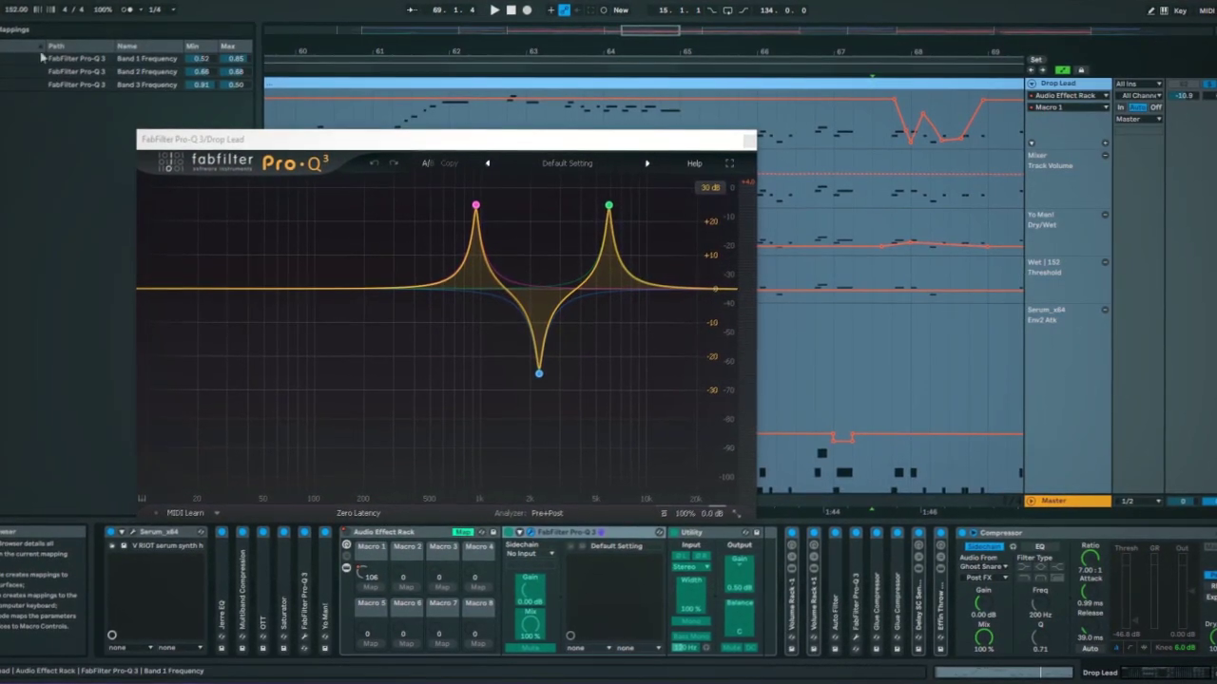
click(2, 30)
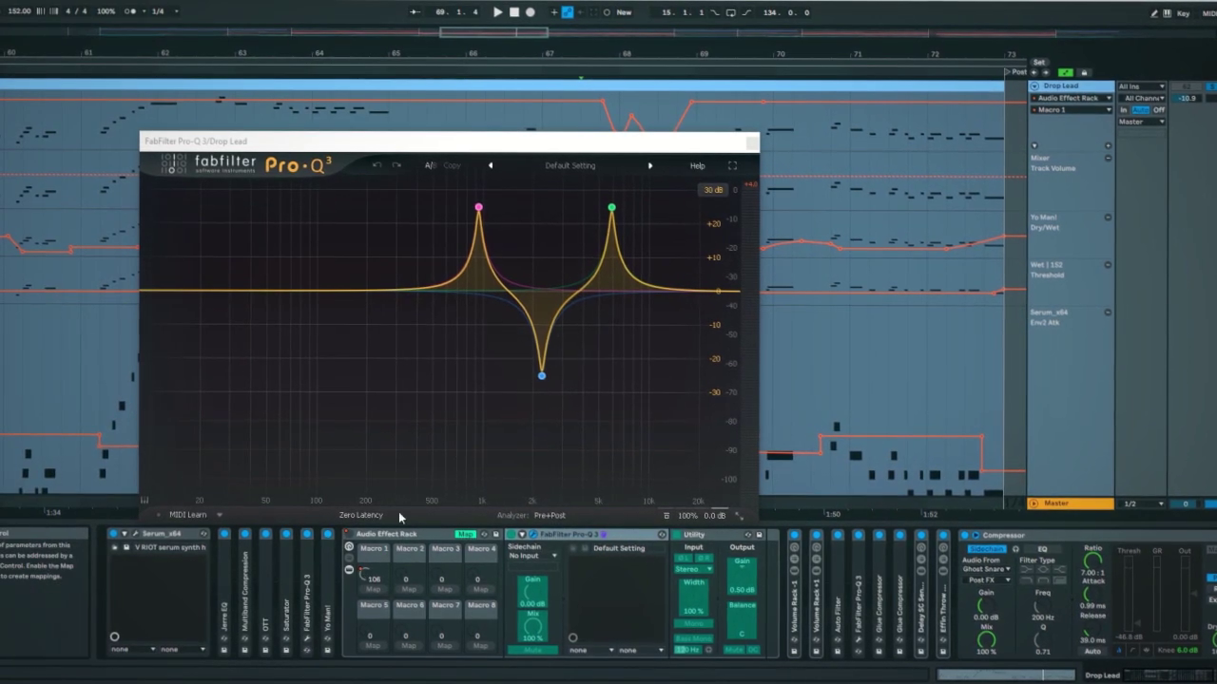
Step: Move the Pro-Q 3 window below the Macro 1 automation and audition the filter sweep from bar 67.3
drag(644, 152, 720, 225)
click(608, 447)
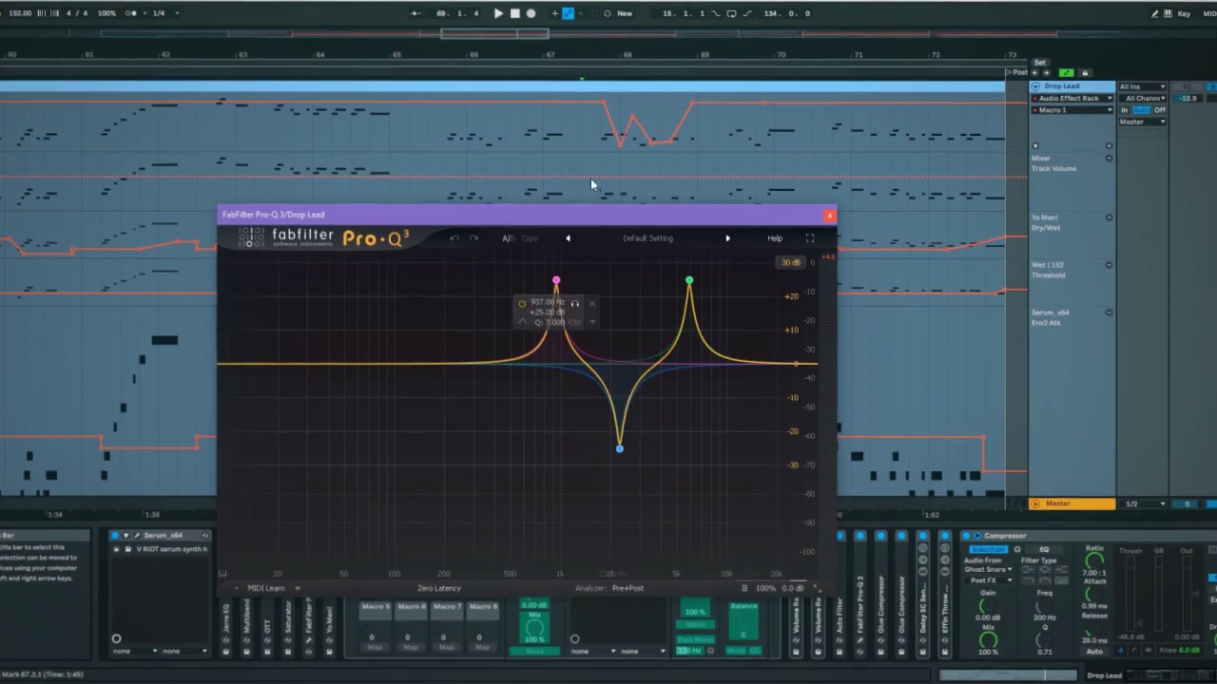
click(582, 137)
key(space)
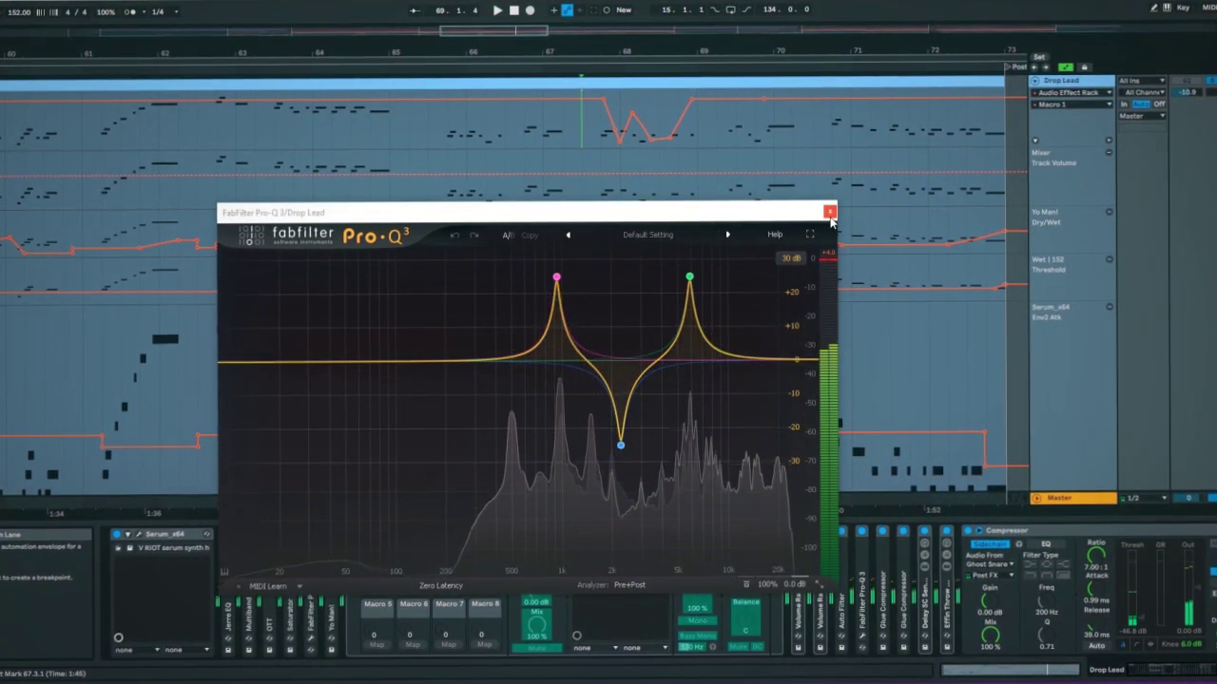
Step: Close the Pro-Q 3 window with the automation hidden, and freeze the Drop Lead track again
key(a)
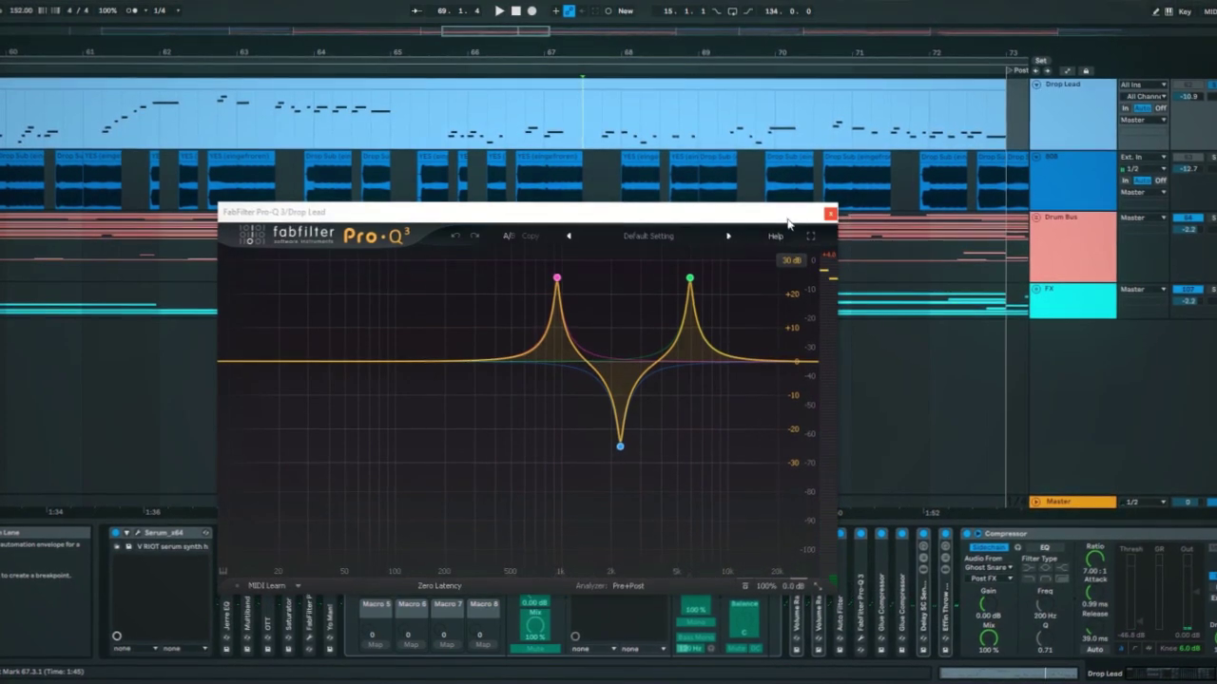
click(830, 213)
scroll(627, 231, up, 1)
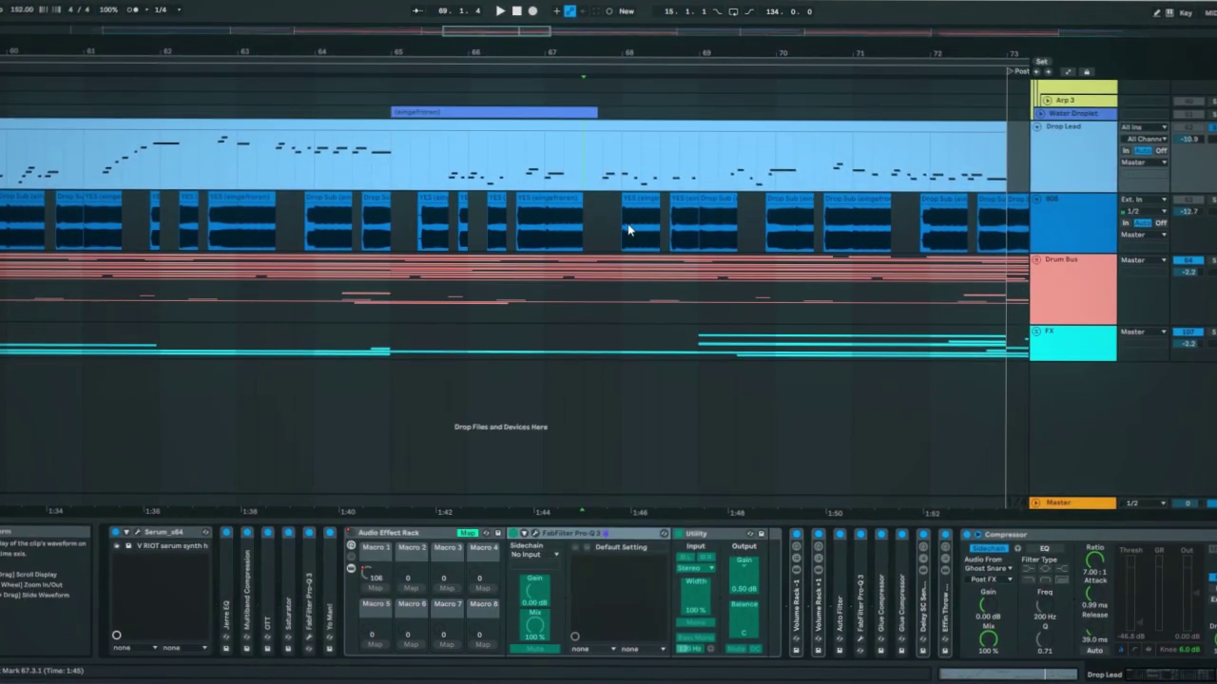
right_click(1083, 160)
click(1126, 276)
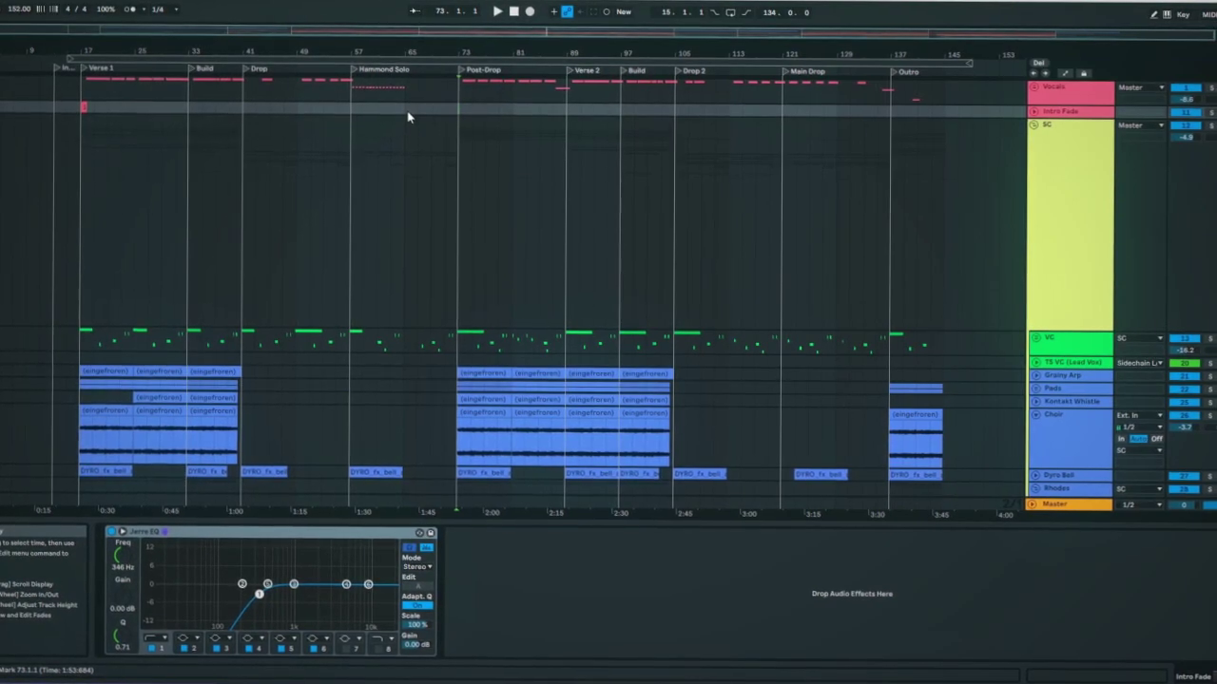
Step: Unfold the Vocals group and audition it in solo through the Post-Drop from bar 73.3
scroll(397, 113, up, 3)
scroll(504, 106, down, 3)
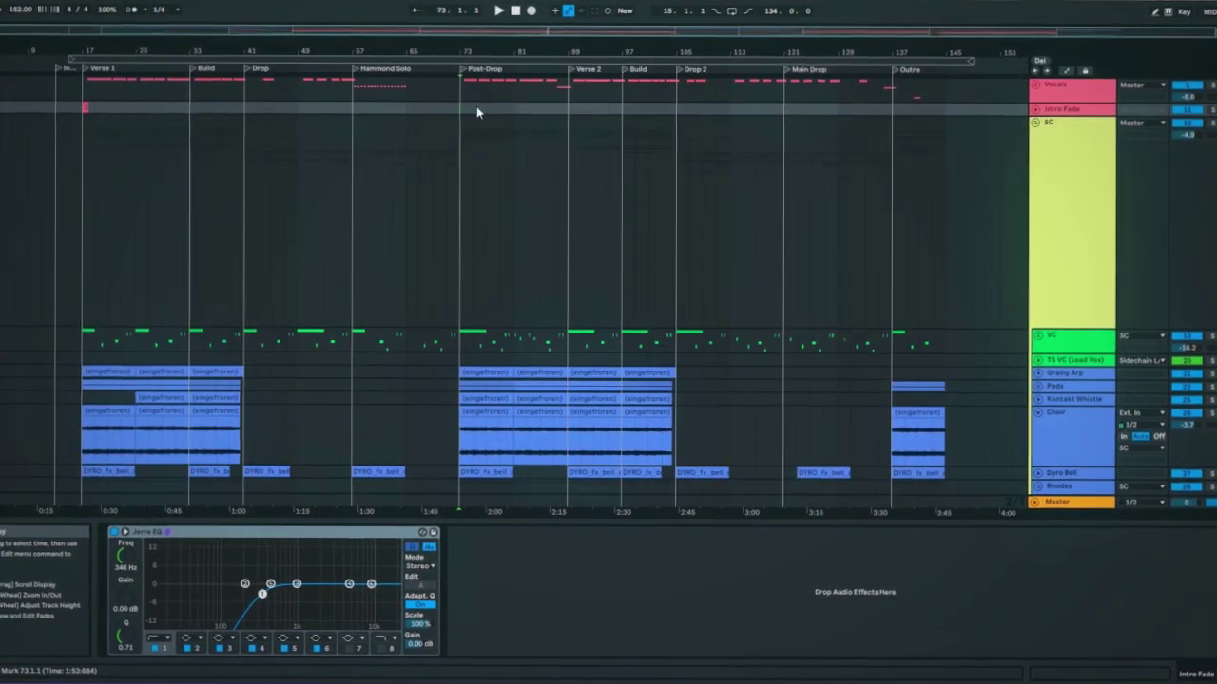
scroll(449, 121, up, 3)
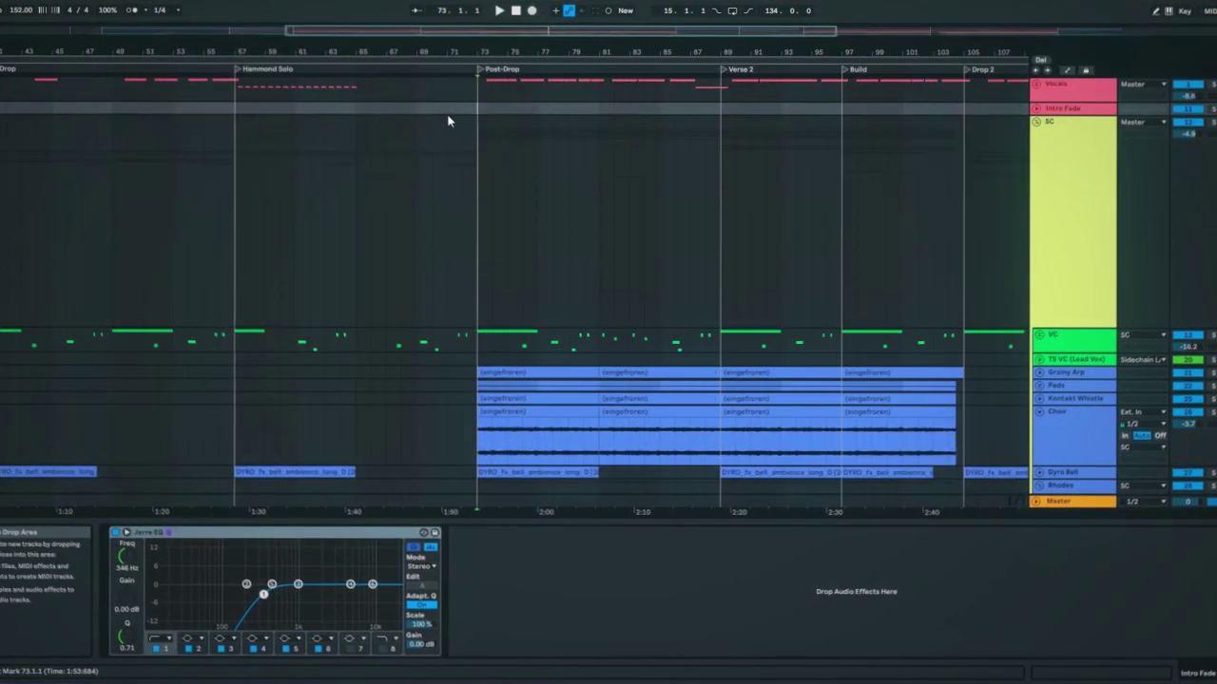
click(1036, 85)
scroll(508, 162, up, 3)
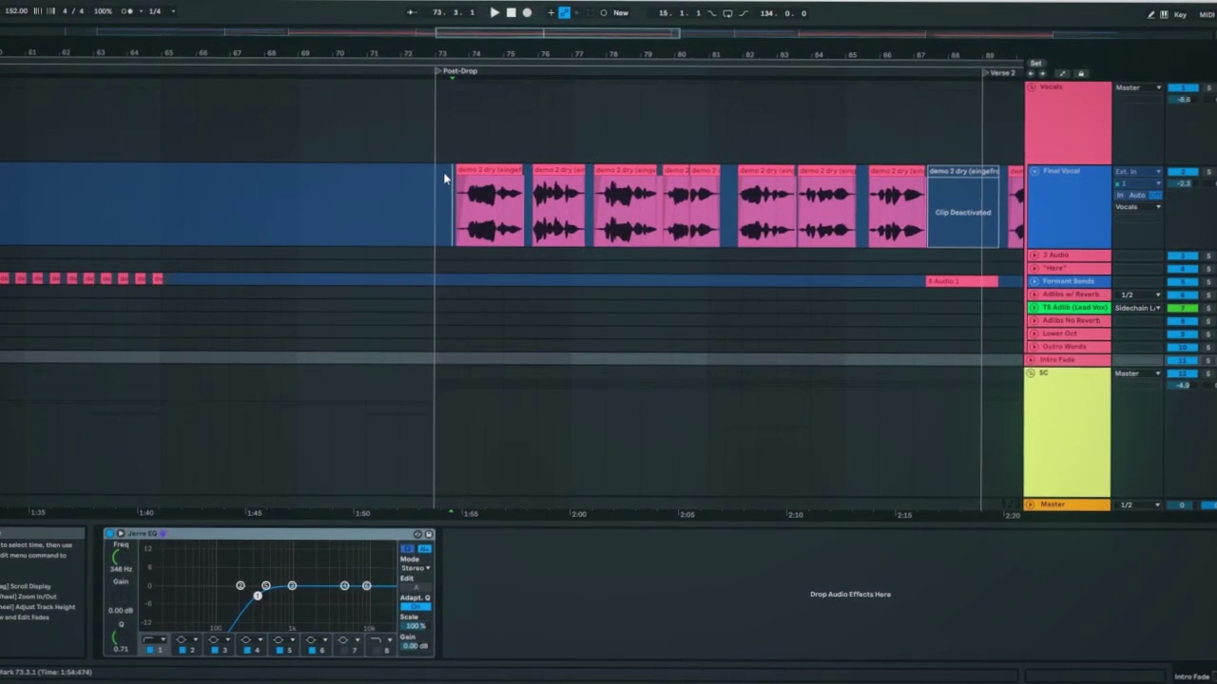
click(449, 180)
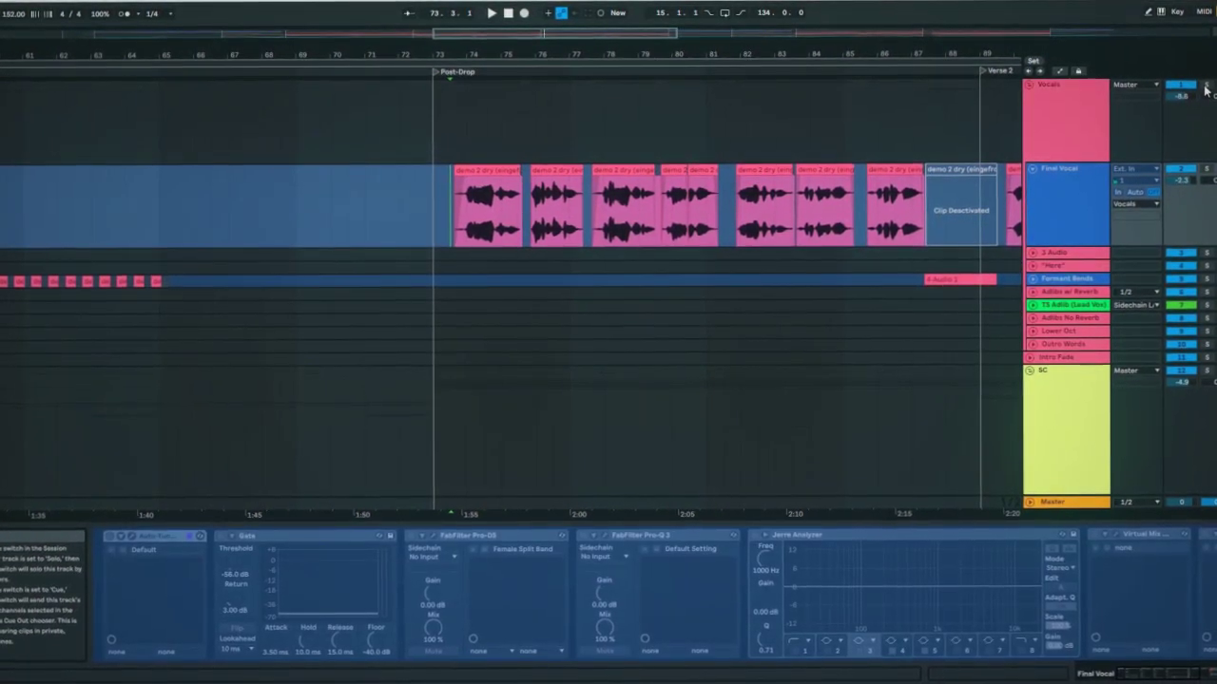
key(space)
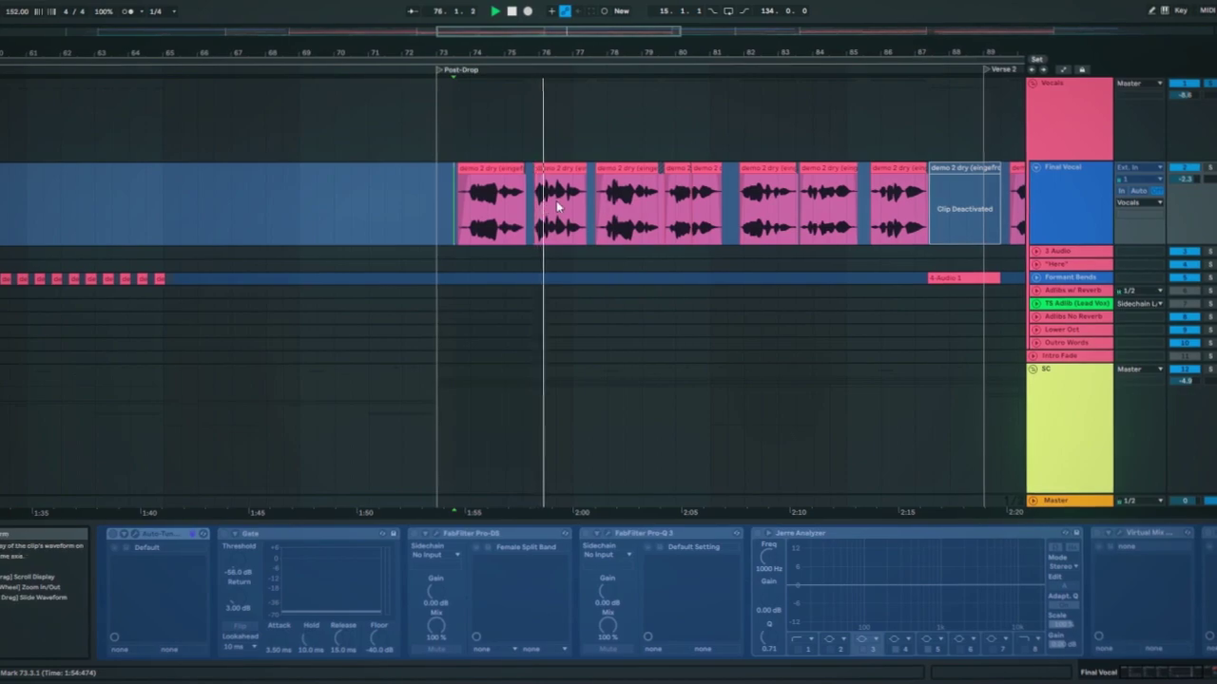
key(space)
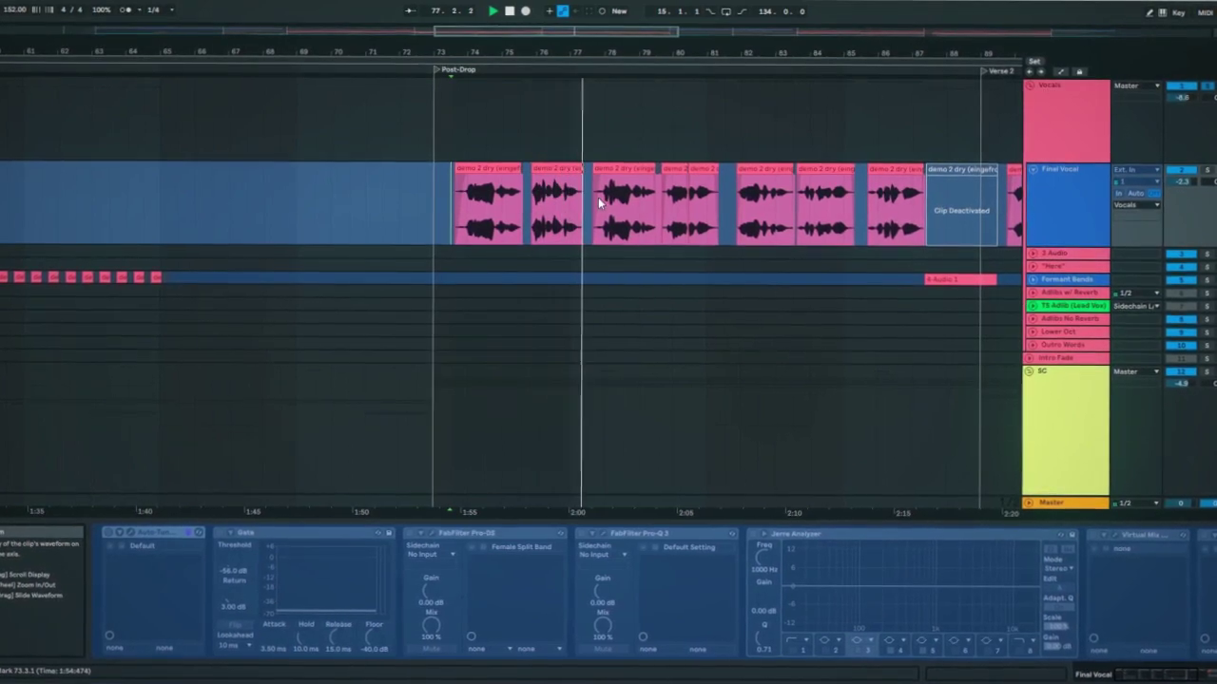
Step: Unfold the Formant Bends track and show its audio clip at the end of the Post-Drop, just before Verse 2
scroll(726, 121, down, 3)
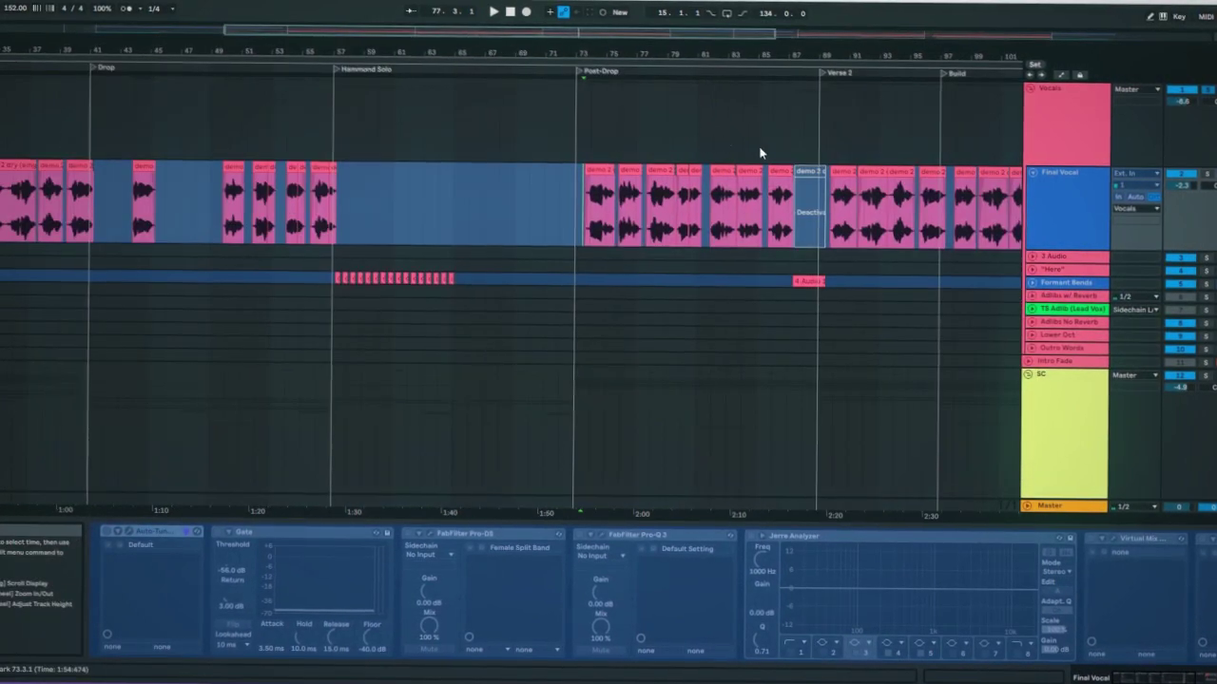
scroll(918, 278, up, 3)
click(1027, 283)
scroll(606, 261, down, 1)
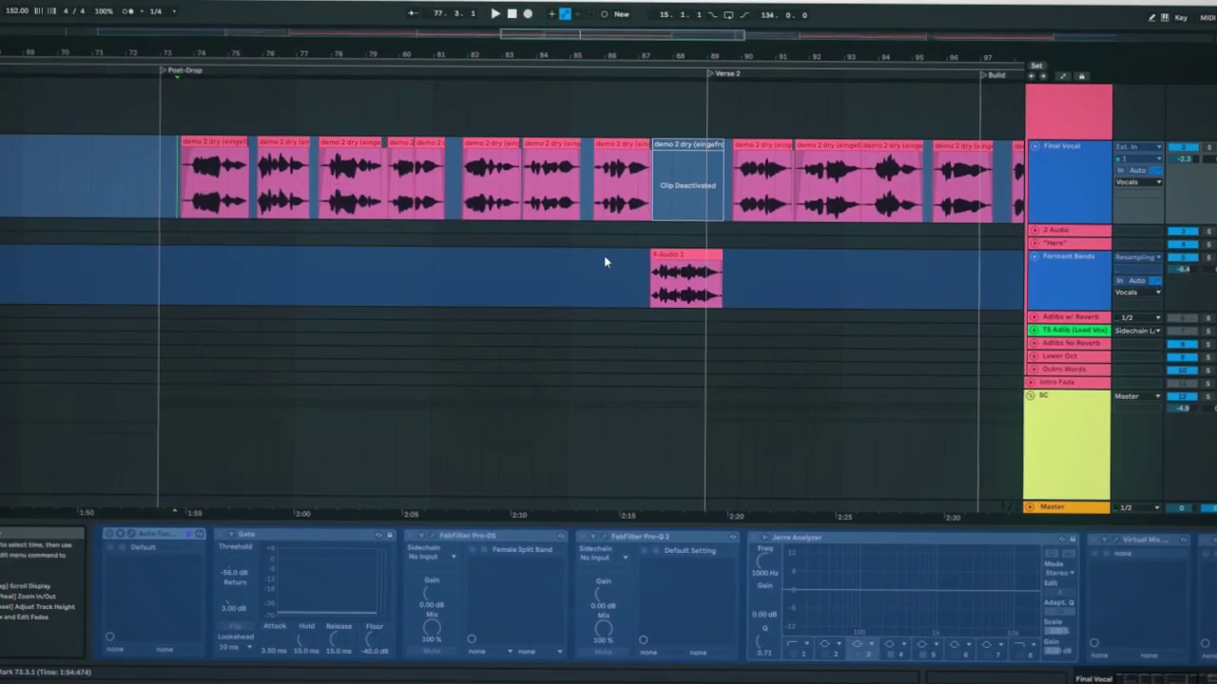
Step: Unfreeze the Final Vocal track and demonstrate the Throat Length control in its Auto-Tune Evo plug-in
click(1069, 142)
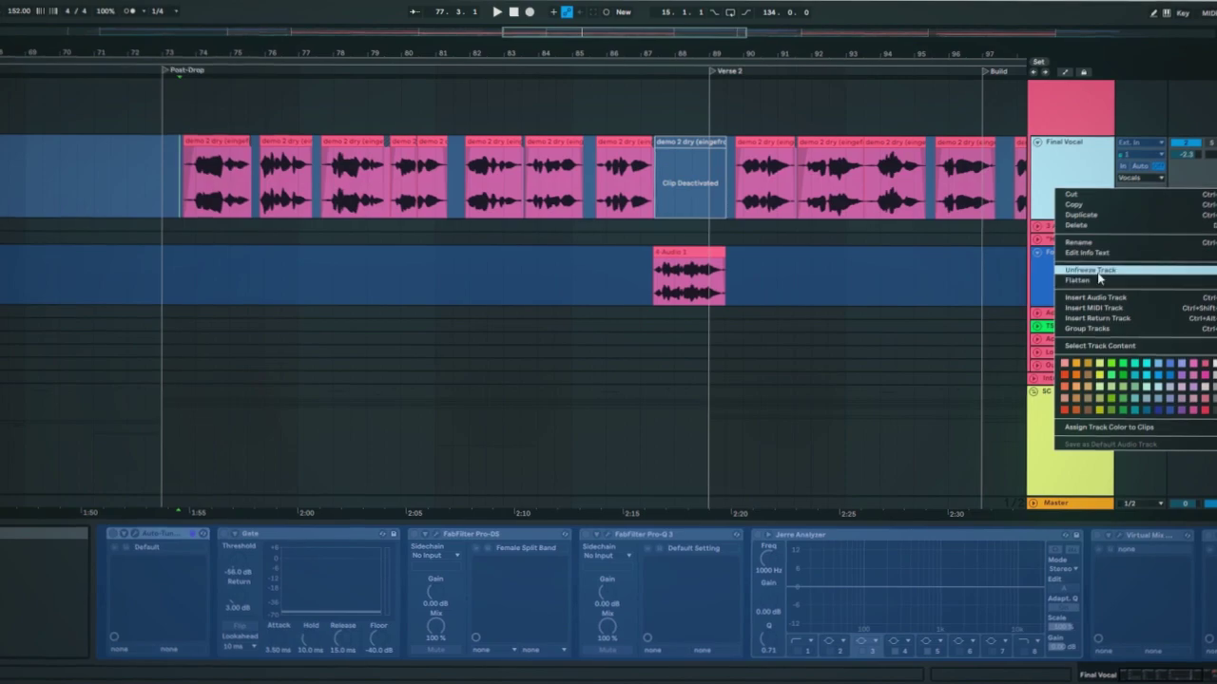
click(1098, 271)
click(134, 535)
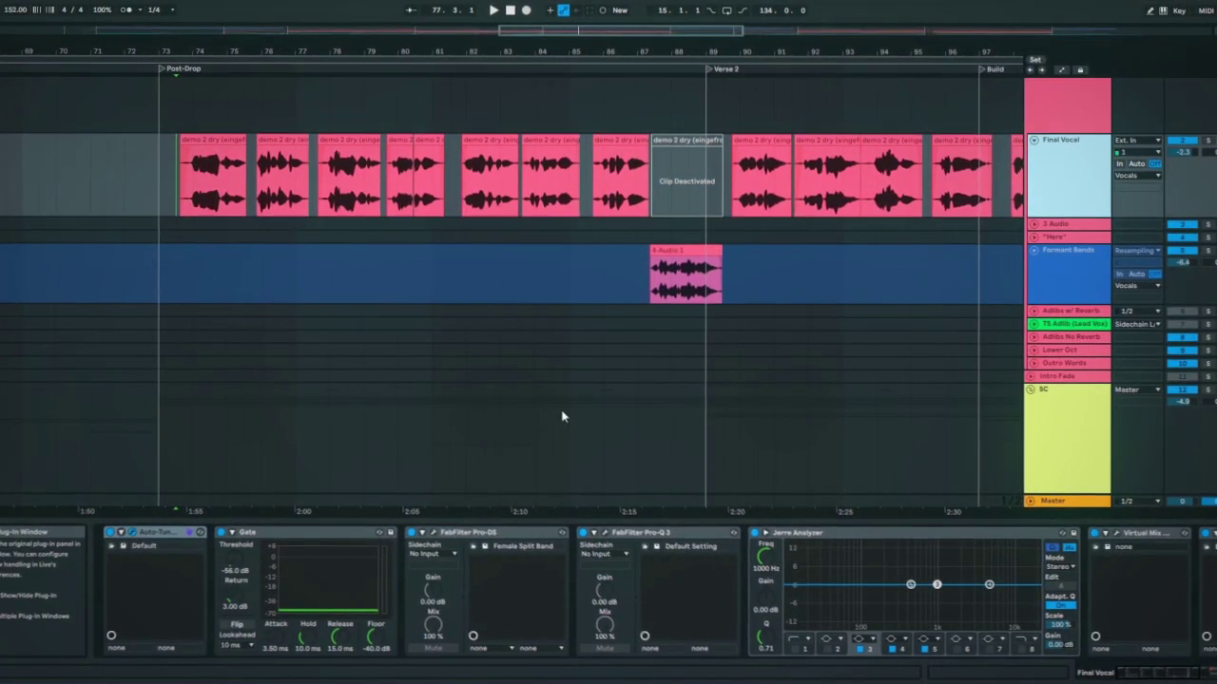
drag(708, 0, 643, 145)
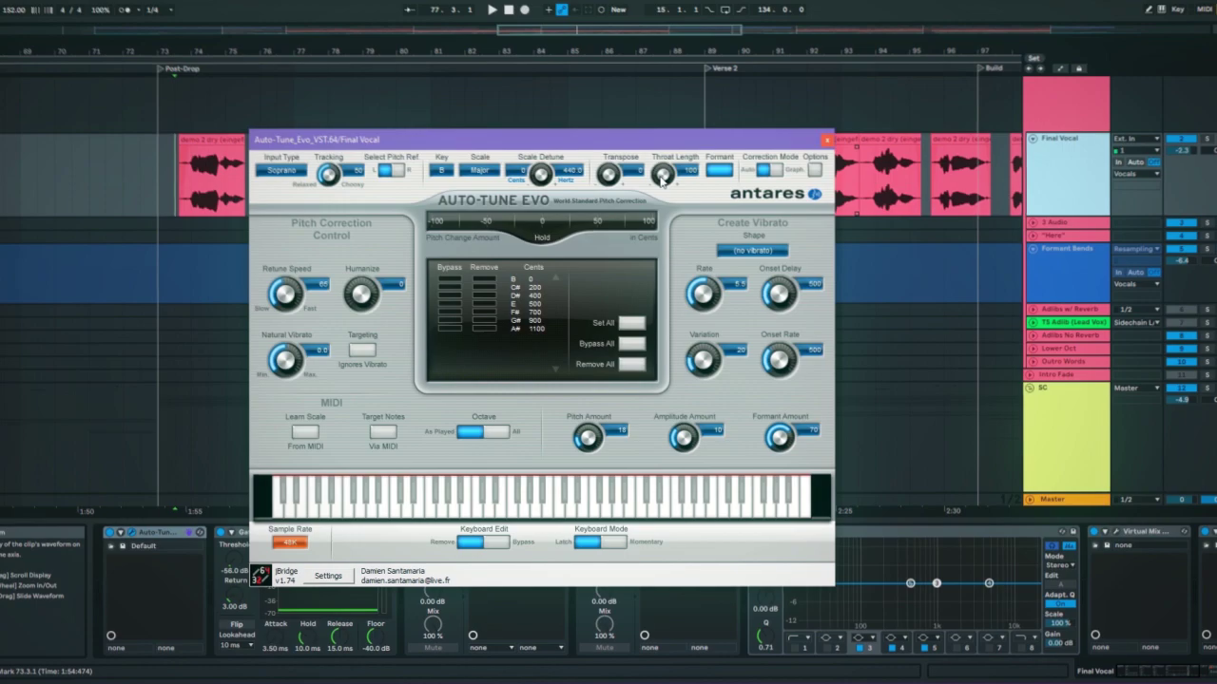
drag(667, 173, 677, 158)
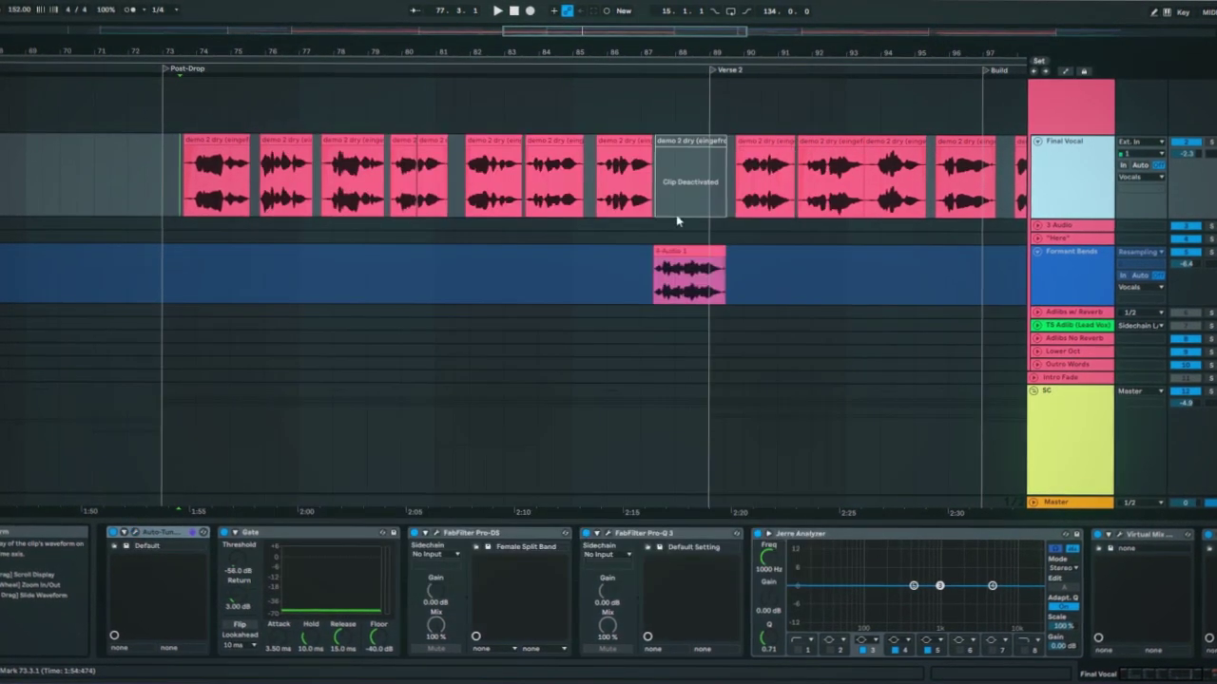
Step: Audition the Formant Bends track in solo from bar 87.2.3, where its clip replaces the deactivated Final Vocal clip
scroll(678, 221, down, 1)
click(653, 263)
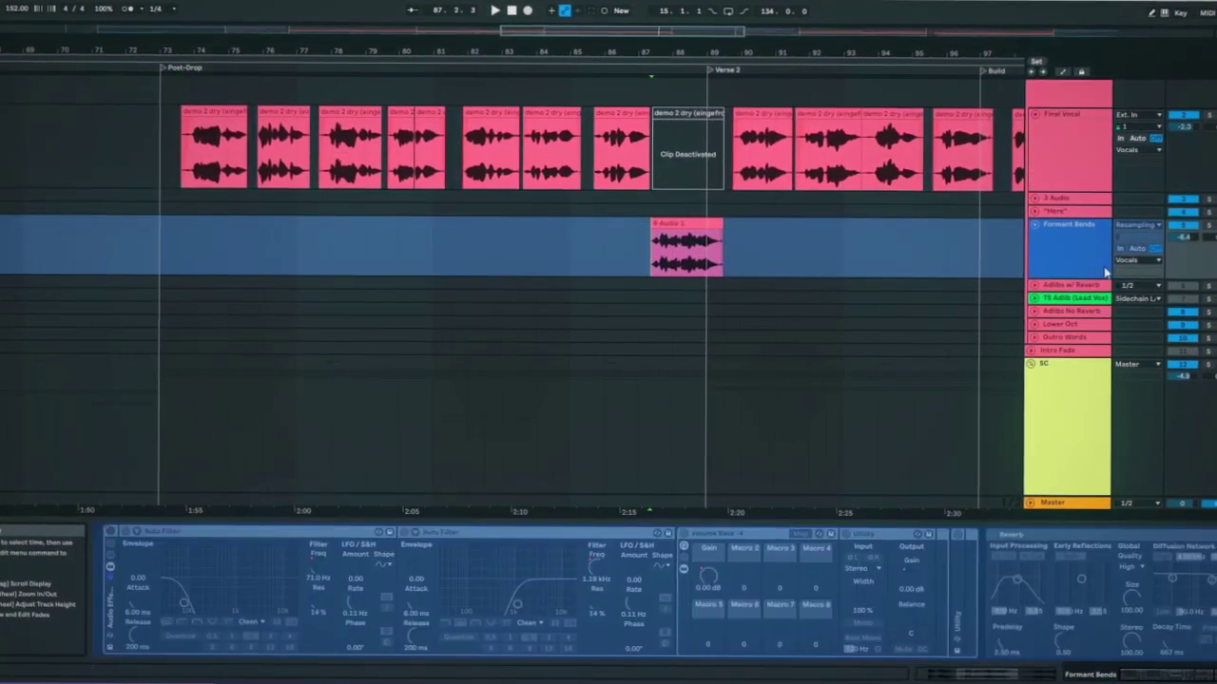
scroll(688, 257, up, 4)
scroll(681, 231, down, 3)
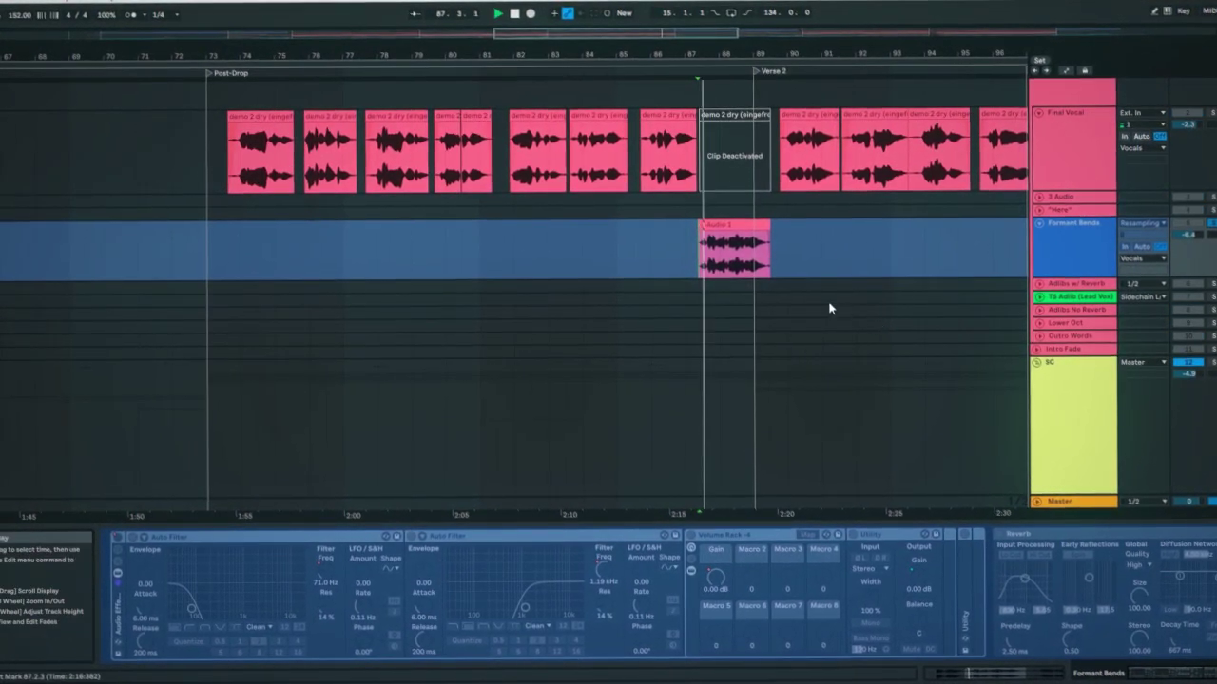
scroll(780, 296, up, 3)
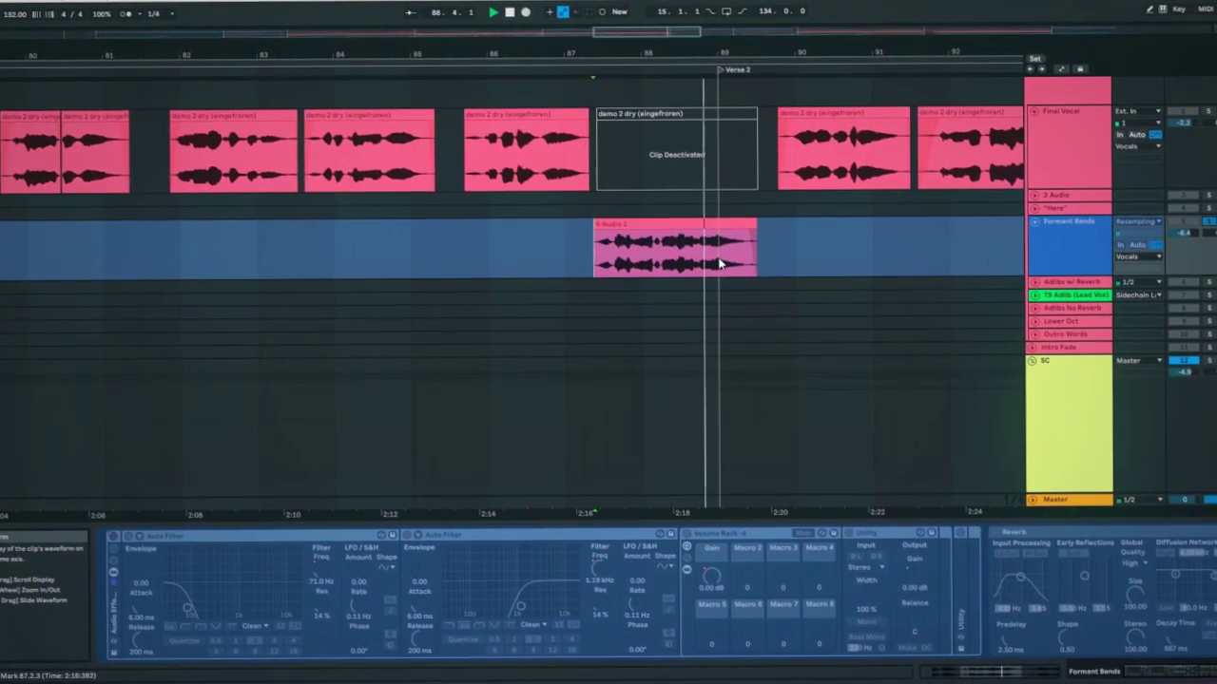
Step: Audition Verse 2 from bar 89 with the full mix
scroll(678, 242, down, 3)
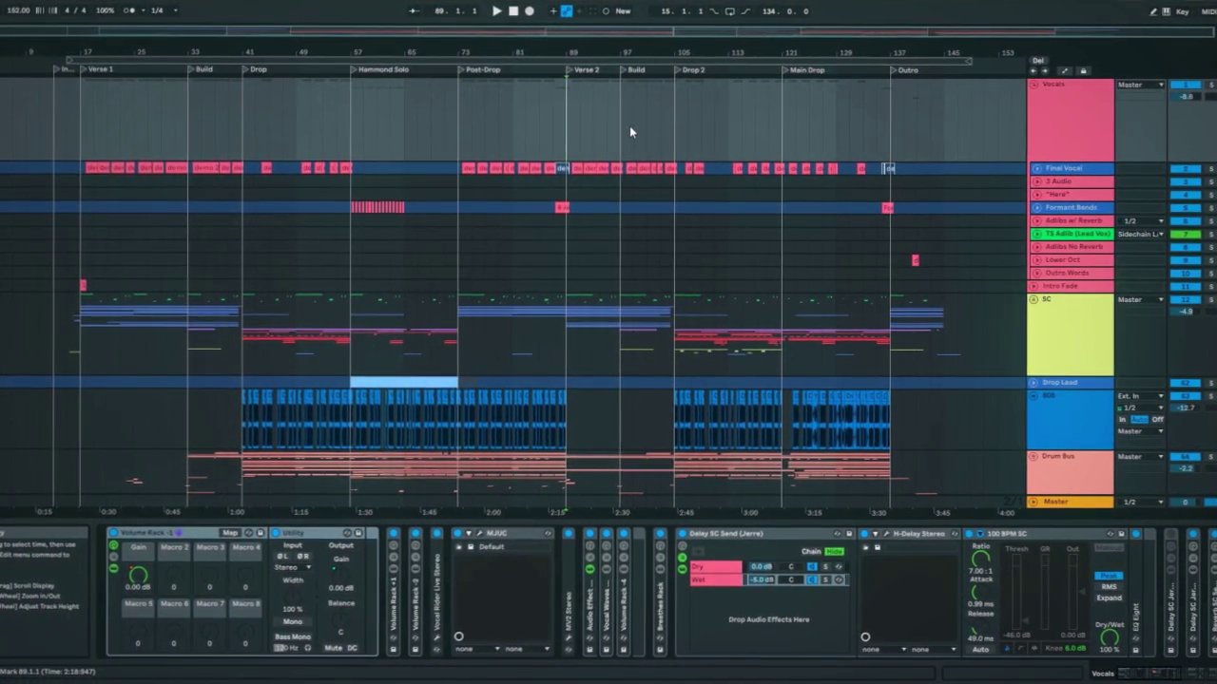
key(space)
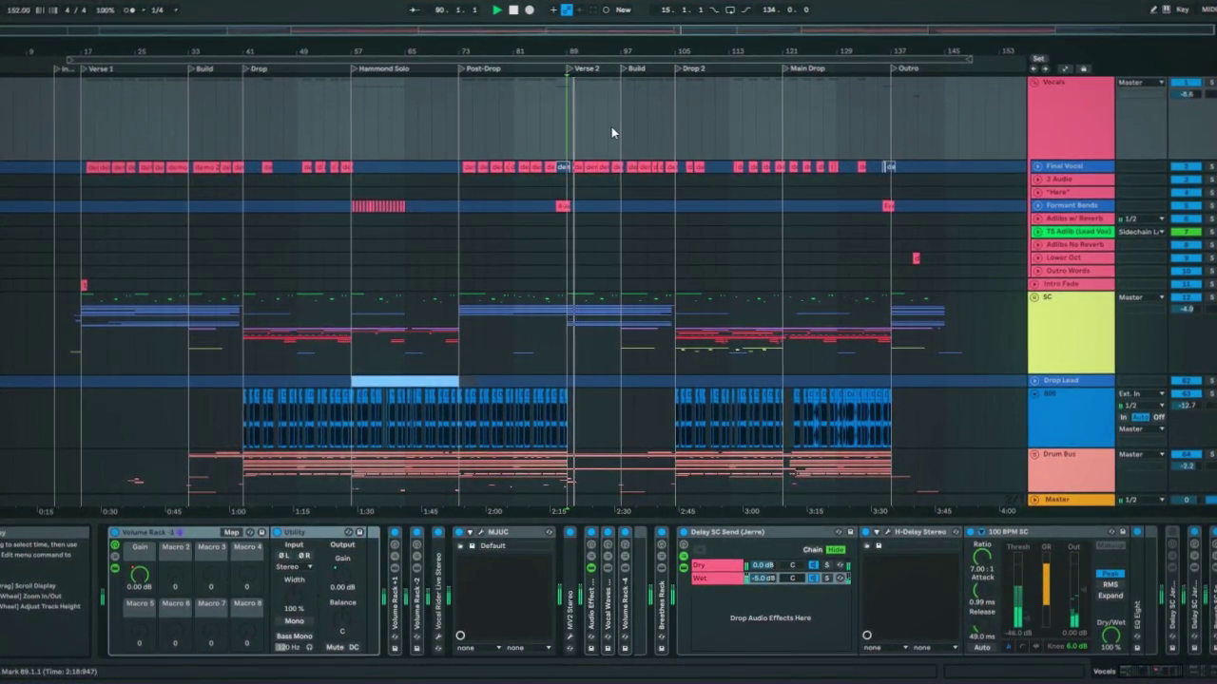
scroll(596, 126, up, 4)
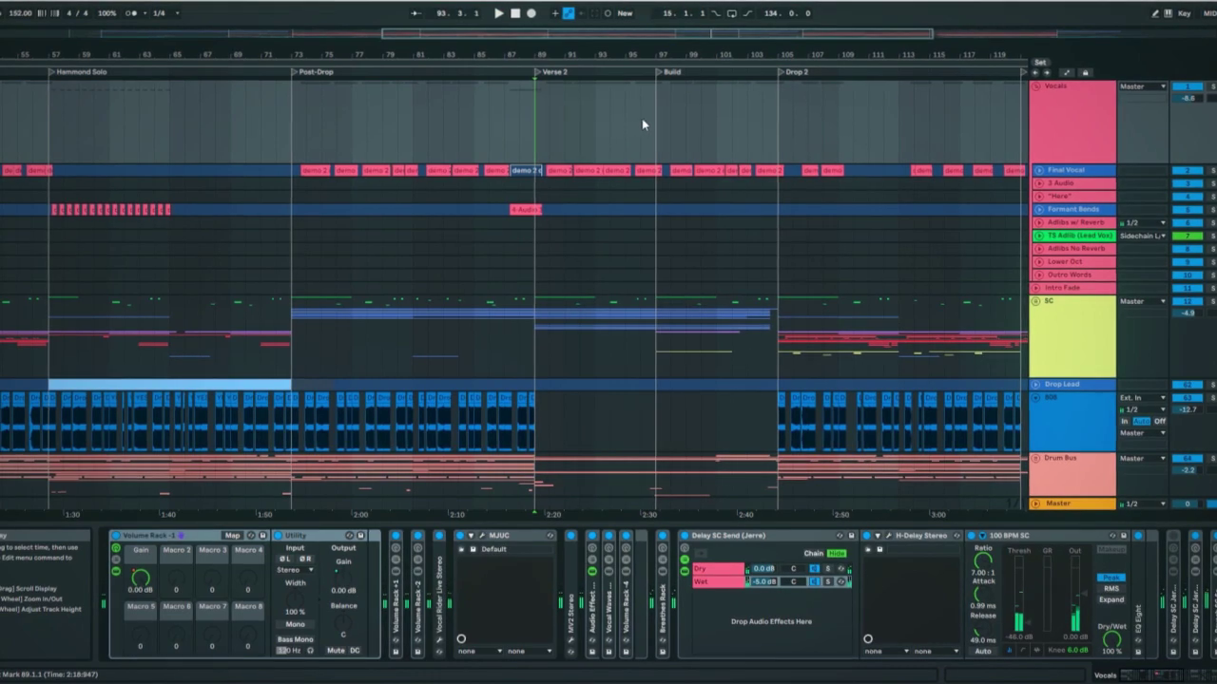
Step: Highlight the first Drop from bar 41 to bar 57 on the SC group
scroll(514, 139, right, 5)
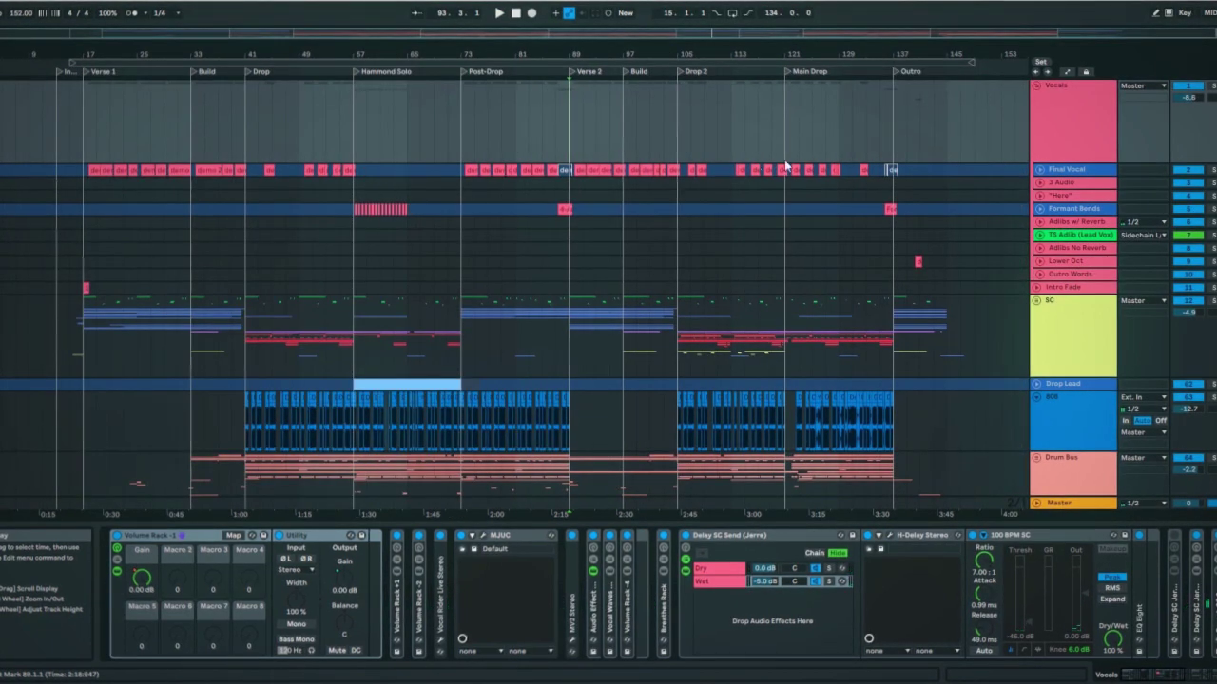
scroll(751, 199, right, 5)
scroll(792, 242, down, 3)
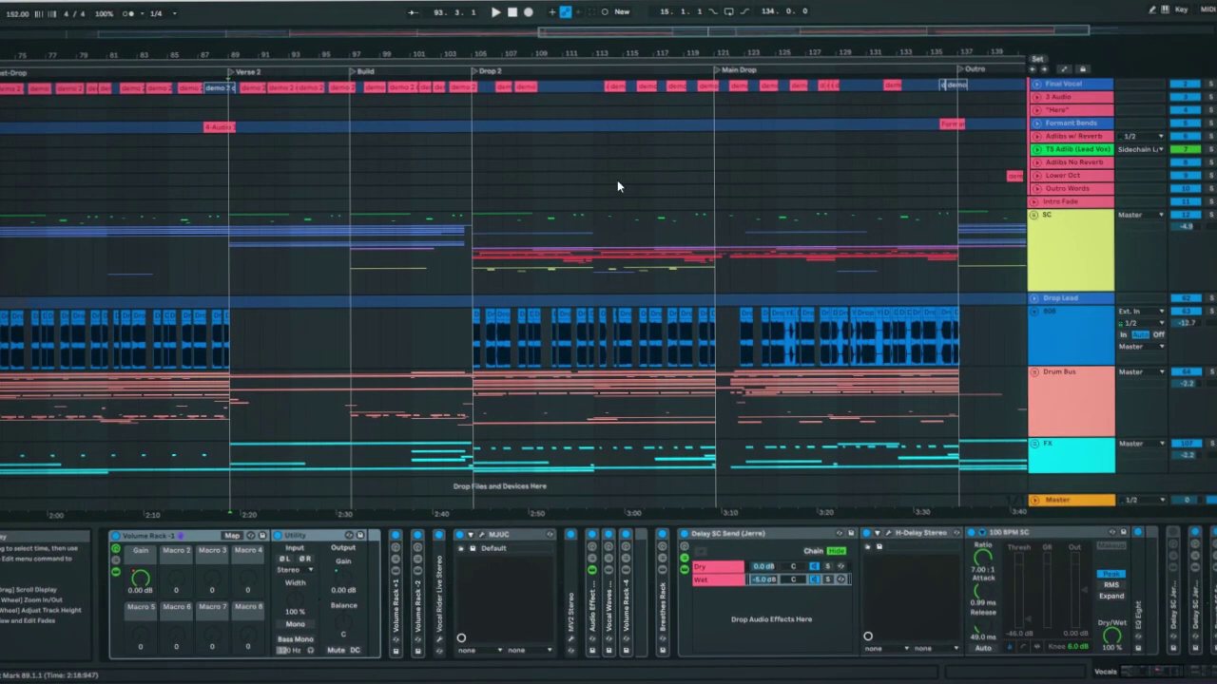
scroll(646, 184, down, 3)
scroll(396, 282, up, 1)
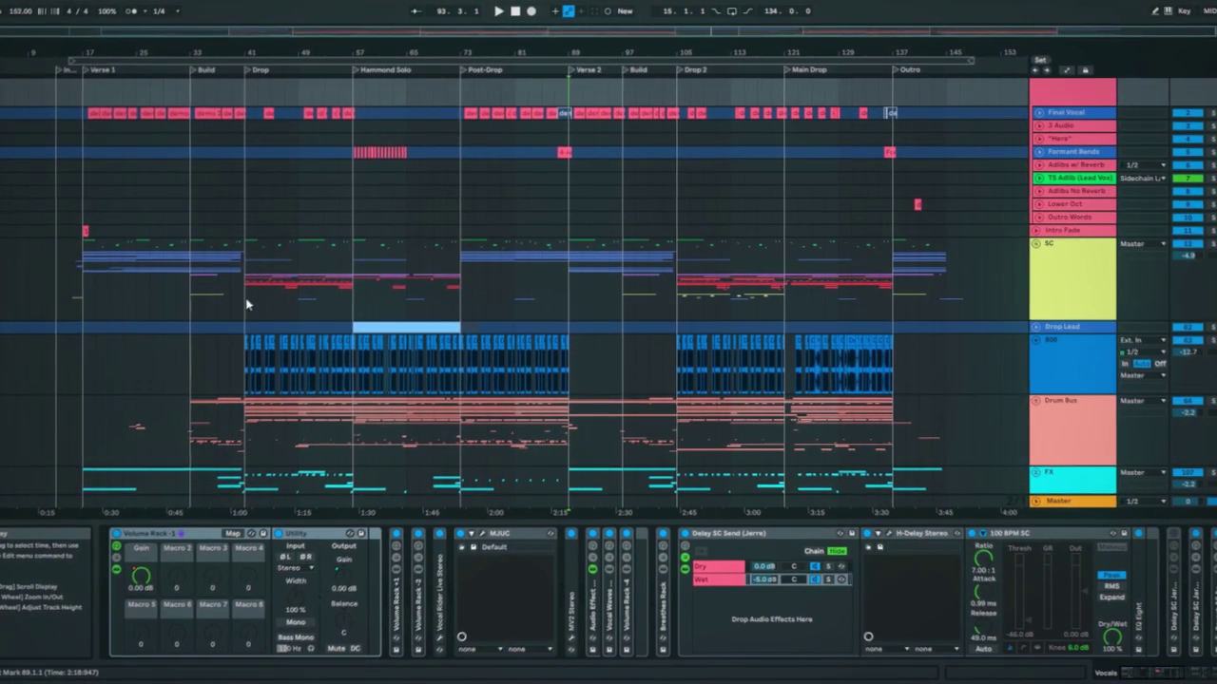
drag(245, 304, 353, 302)
Step: Unfold the SC group and place the playback start at bar 105, the beginning of Drop 2, on its Arps group
scroll(845, 324, up, 3)
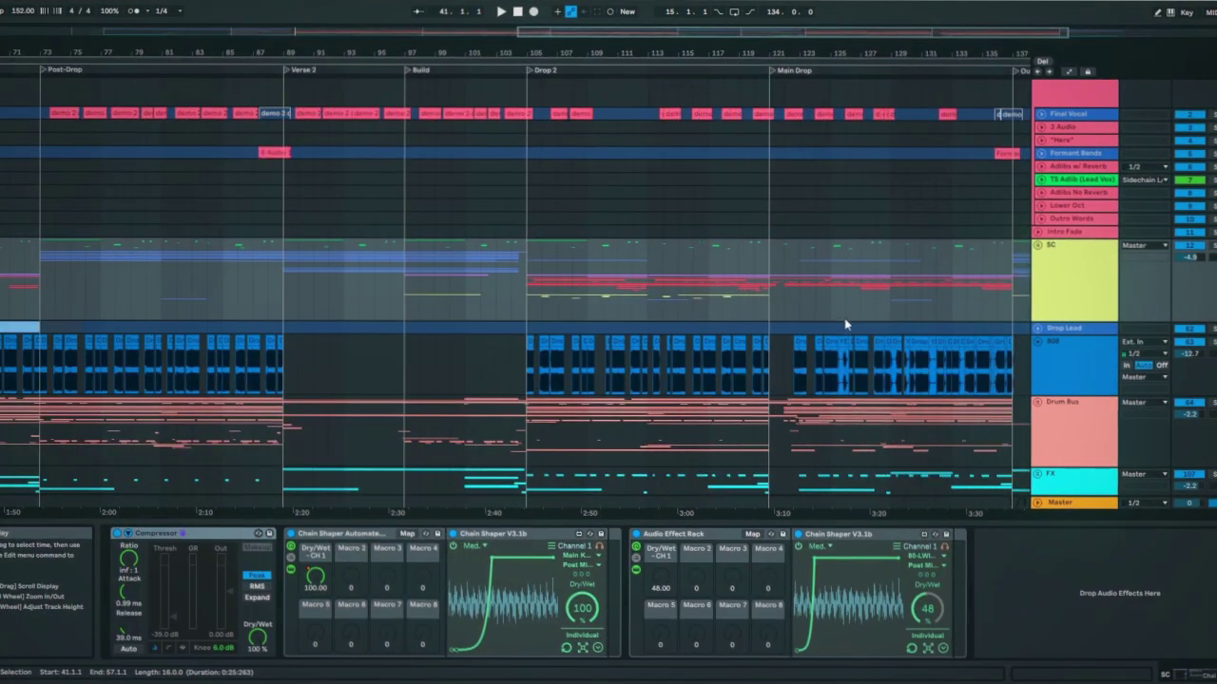
scroll(761, 300, down, 2)
click(529, 265)
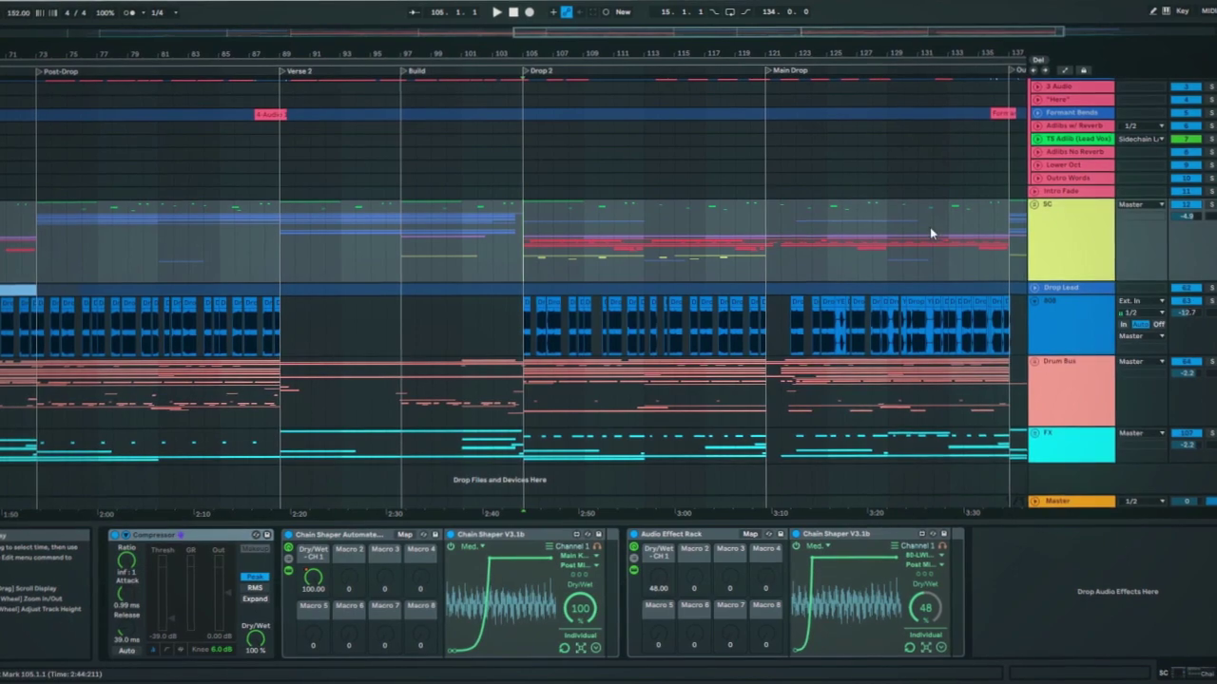
click(1033, 205)
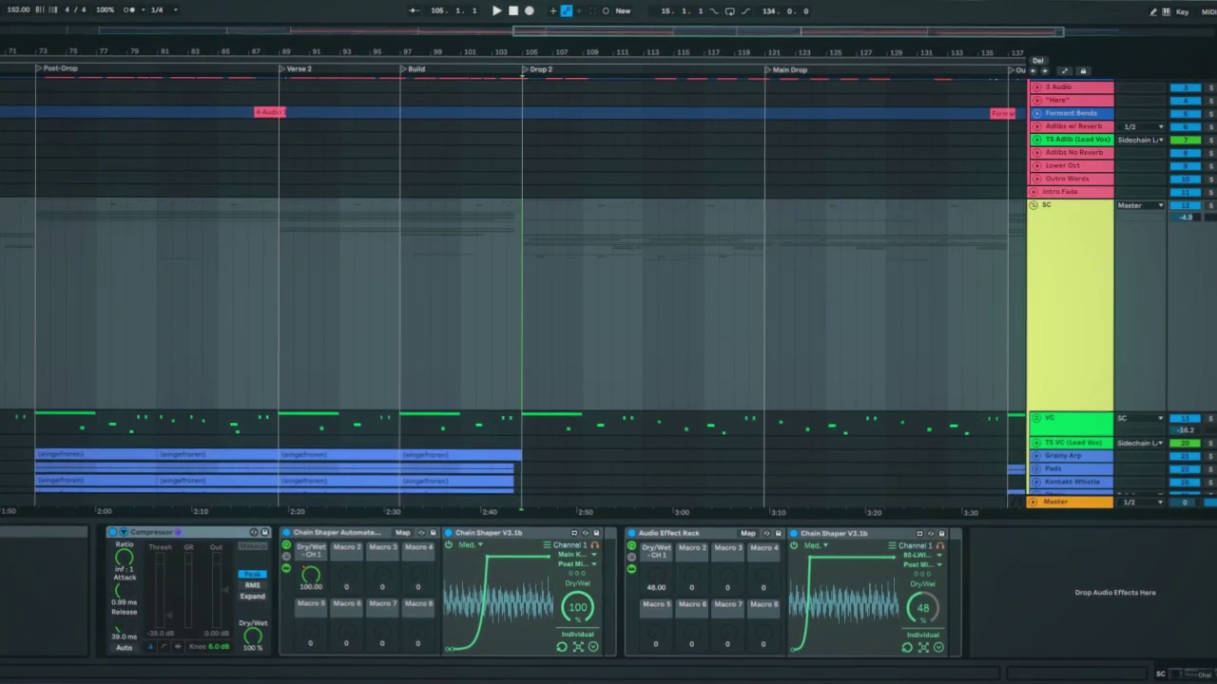
scroll(1039, 367, down, 12)
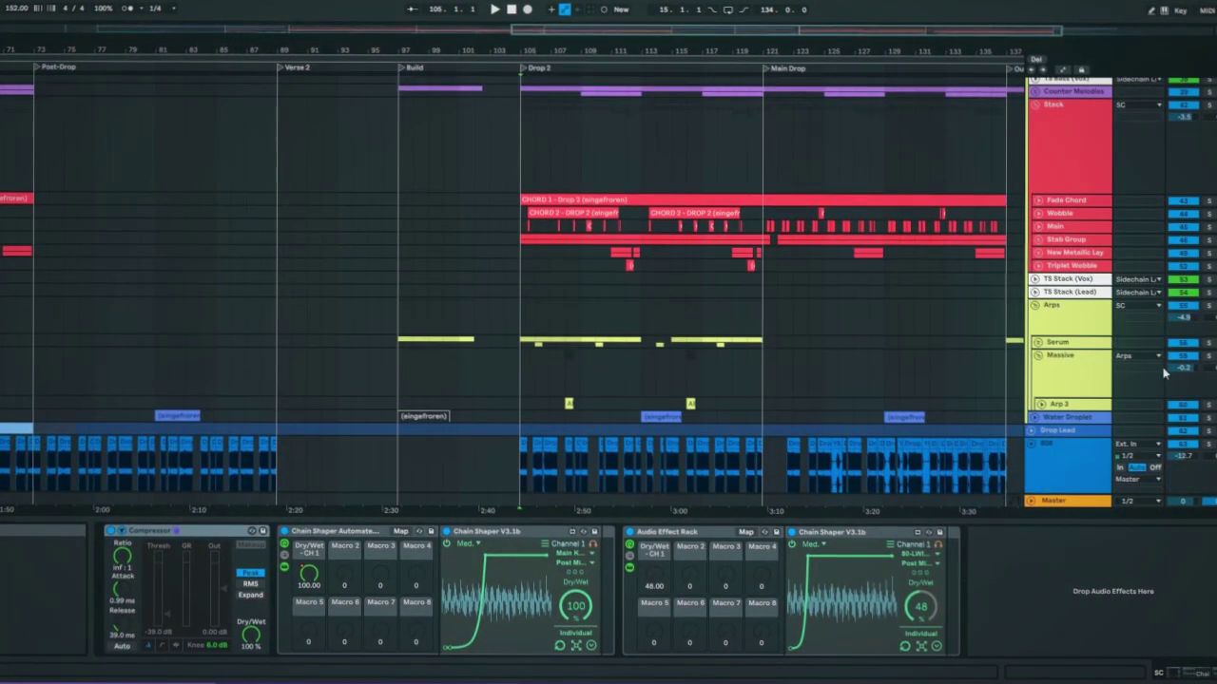
scroll(1039, 367, down, 2)
click(562, 282)
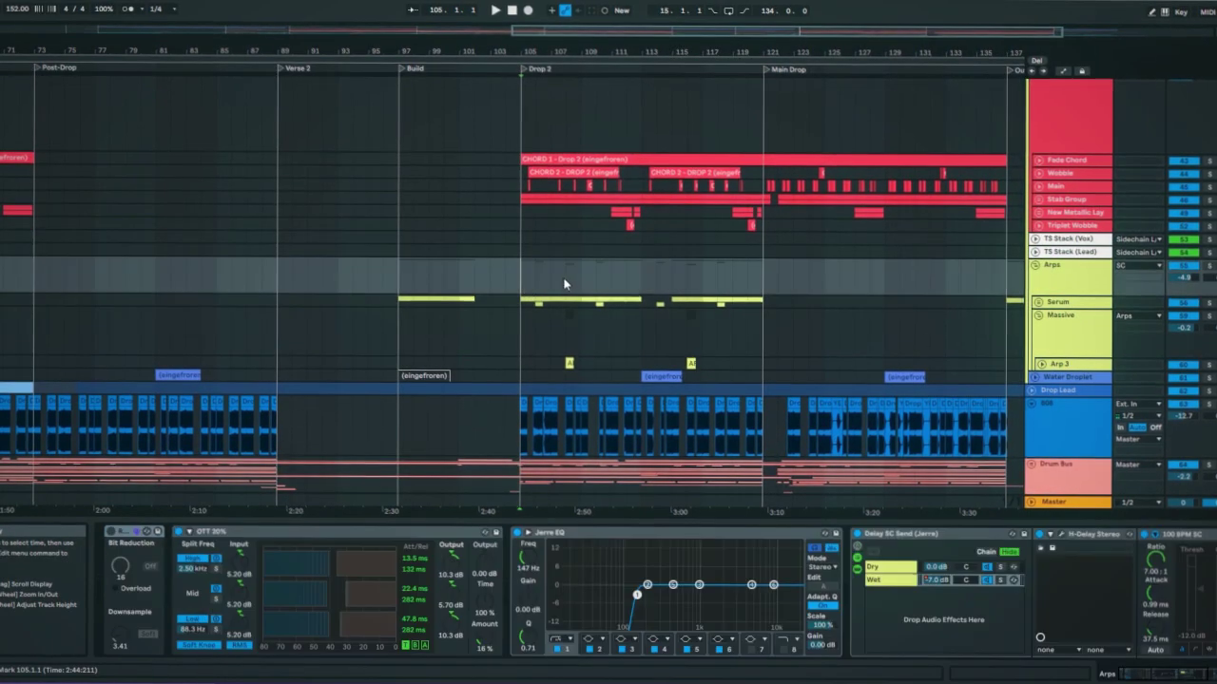
Step: Audition Drop 2 from bar 105 with the full mix while examining the Stack and Arps layers
scroll(951, 248, up, 5)
key(space)
scroll(713, 275, down, 4)
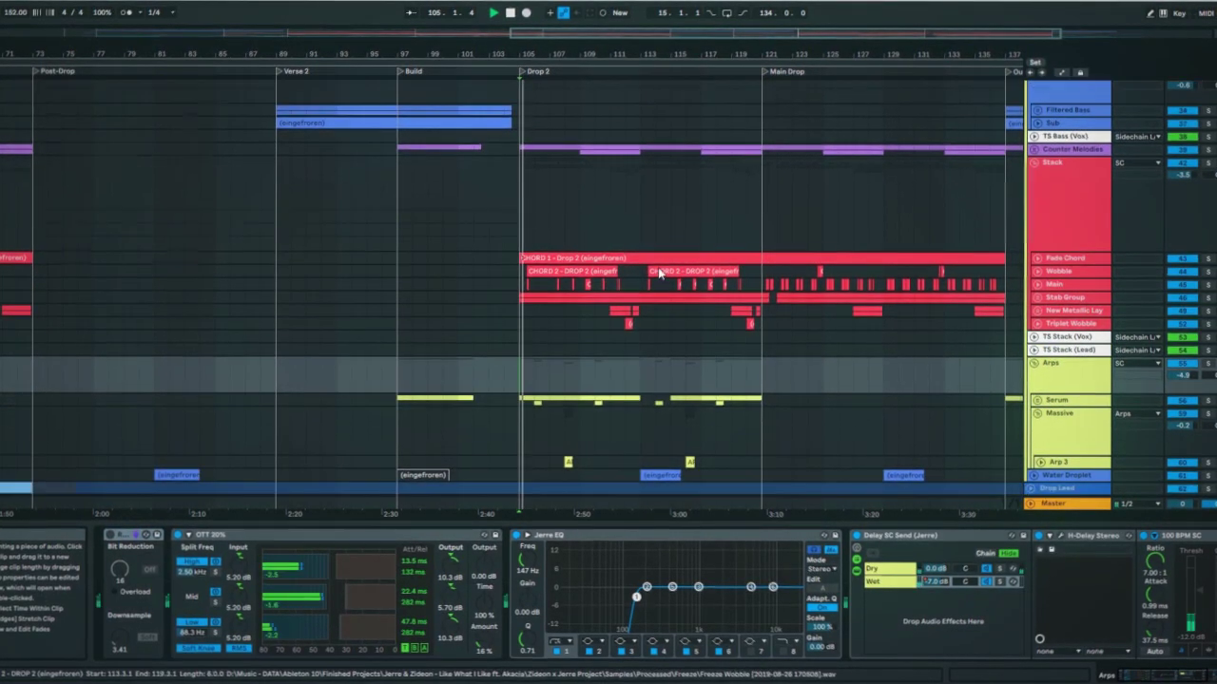
scroll(533, 319, down, 3)
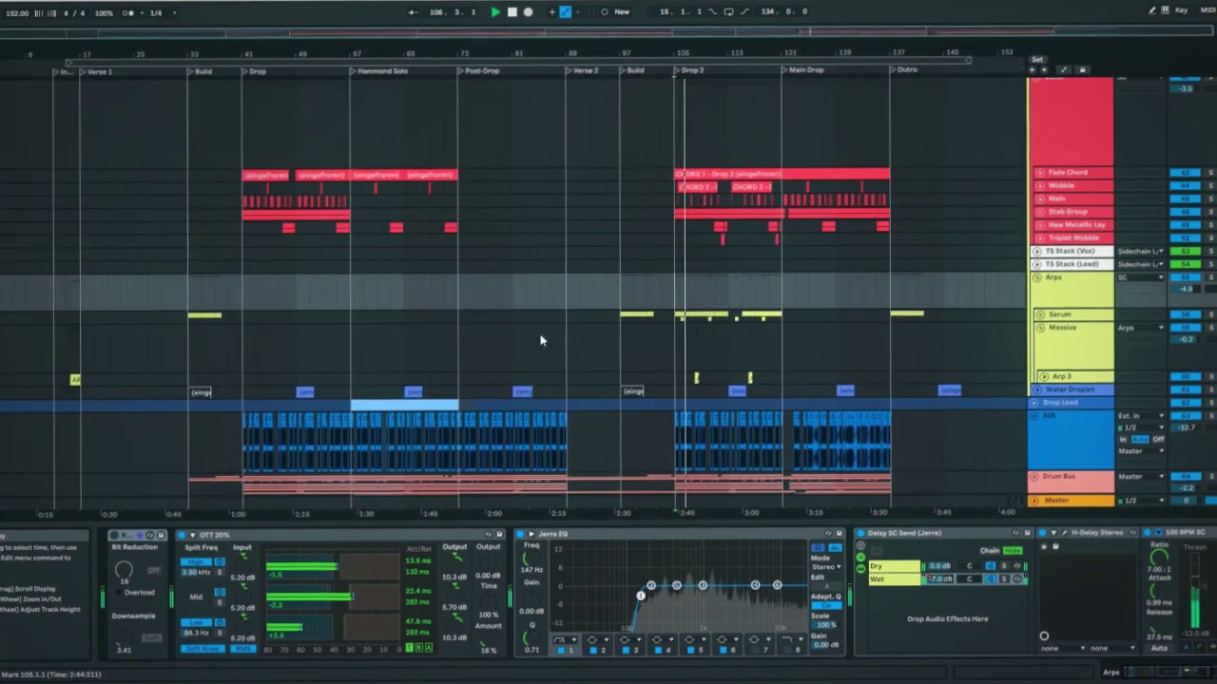
scroll(541, 340, up, 3)
scroll(829, 339, down, 1)
scroll(619, 299, down, 3)
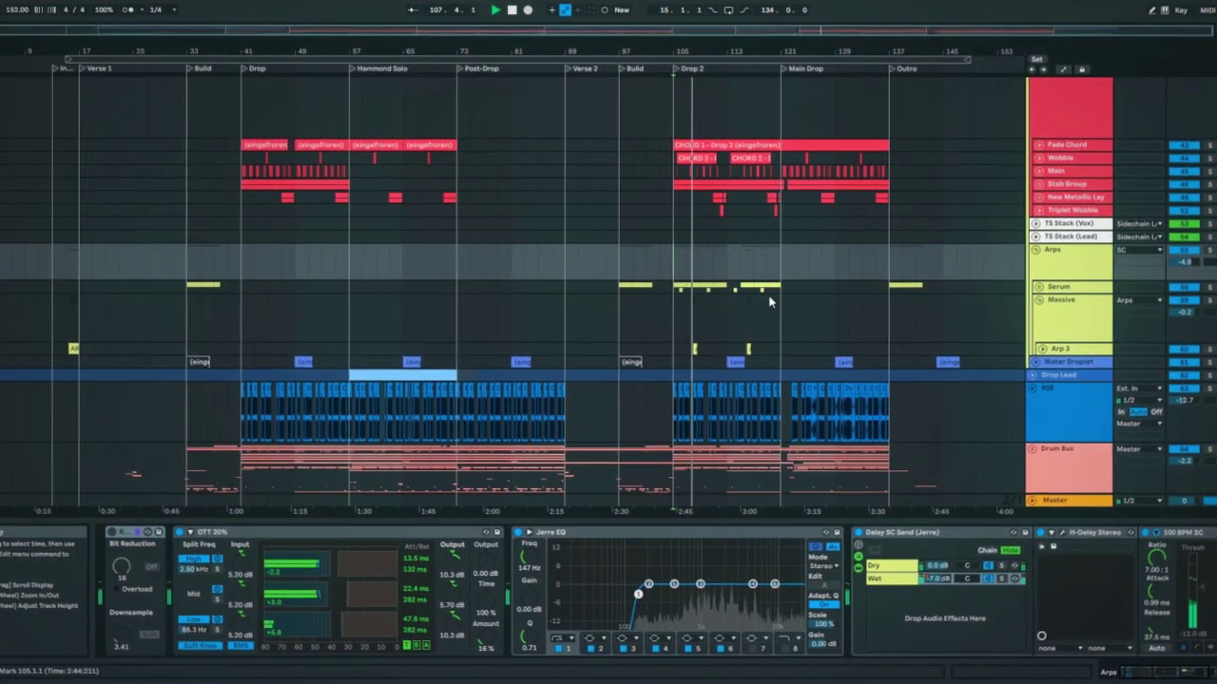
scroll(742, 300, up, 5)
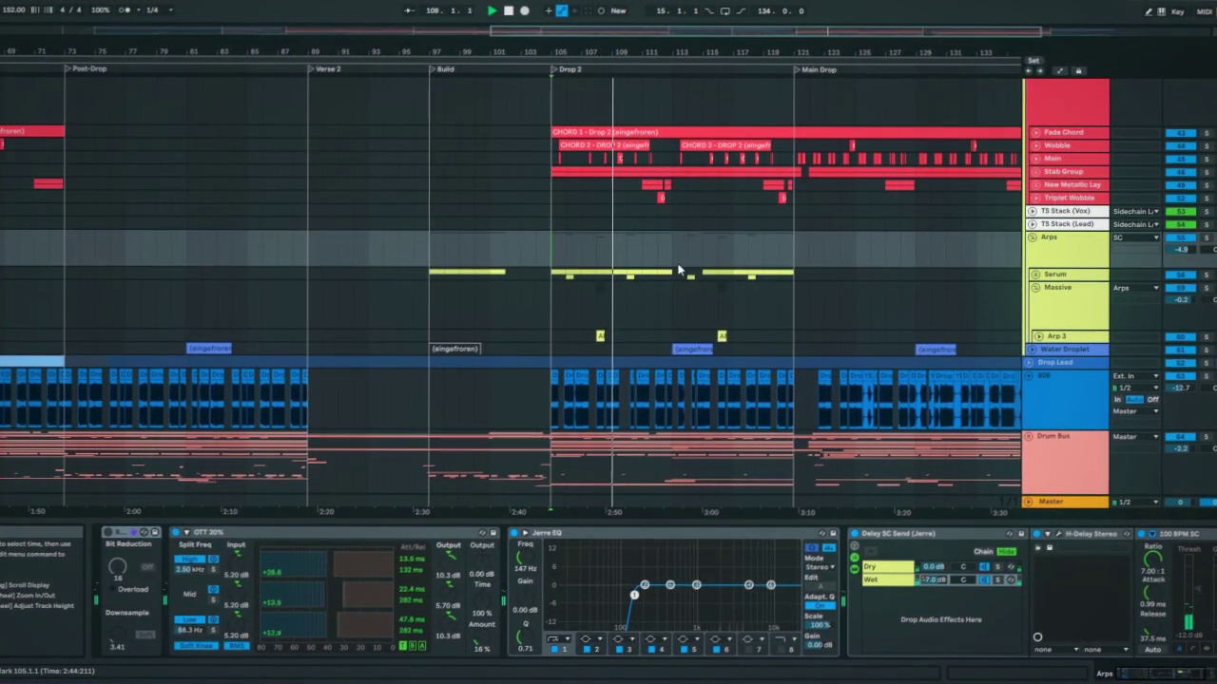
scroll(722, 253, up, 4)
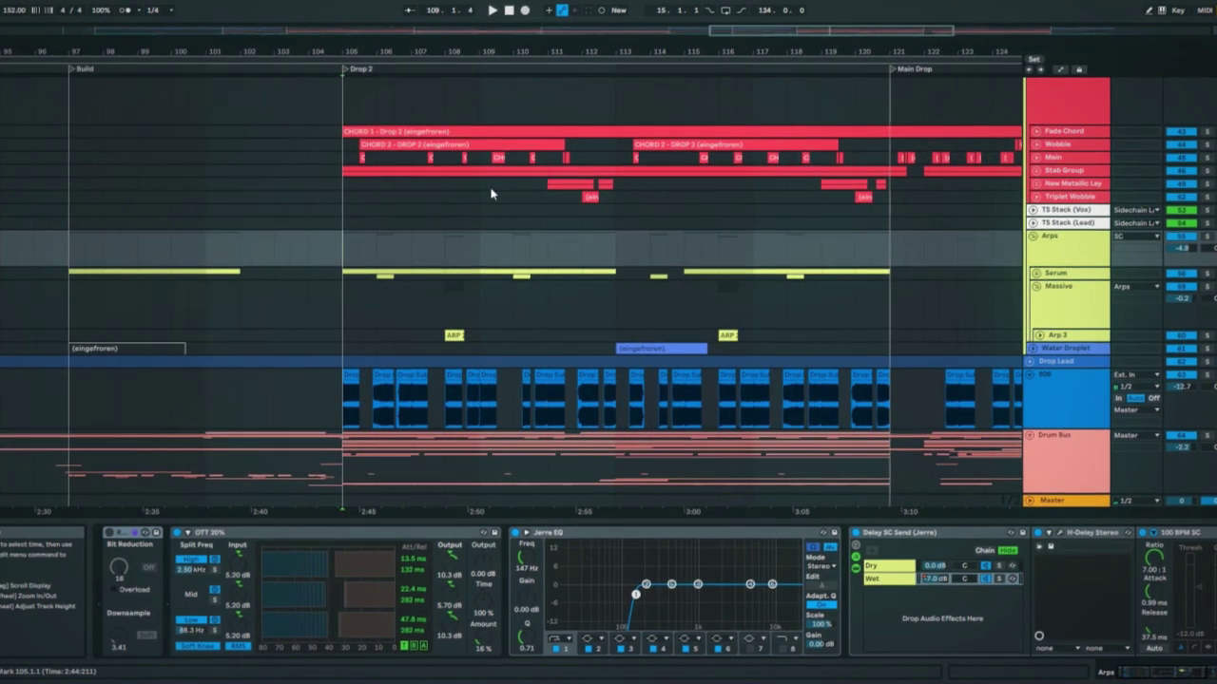
Step: Unfold the Serum group inside Arps and show the devices of its Arp 1 track
click(1057, 274)
click(1036, 274)
scroll(1053, 283, down, 1)
click(1060, 295)
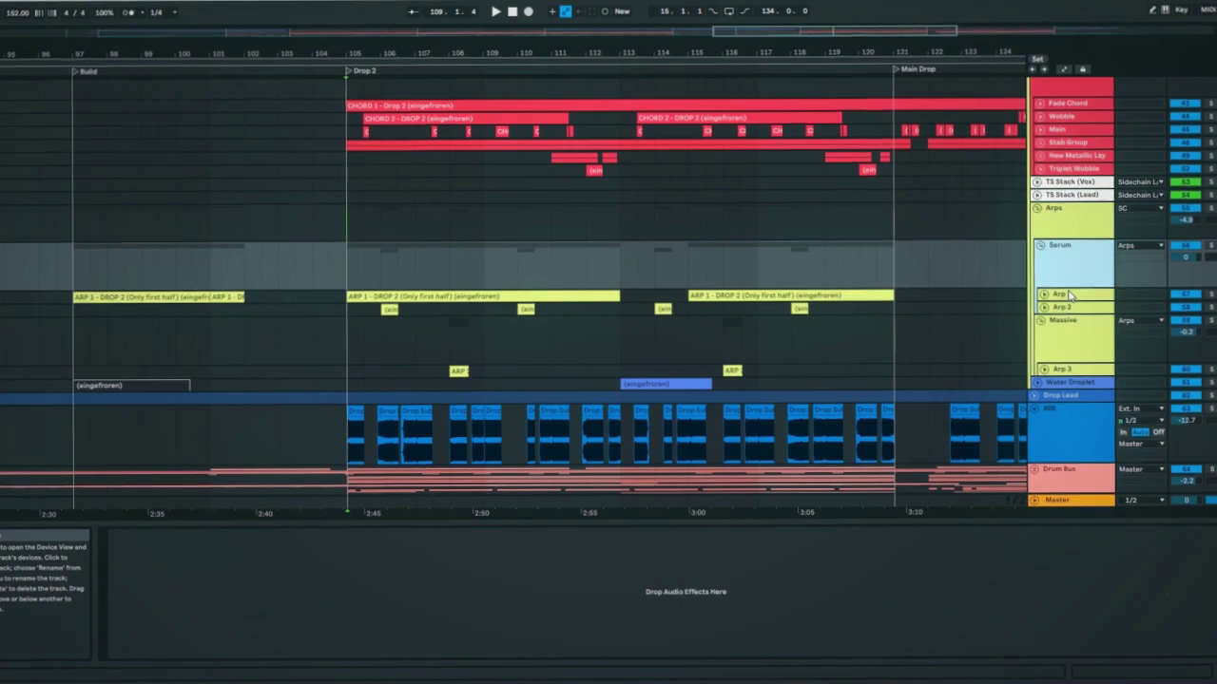
scroll(837, 399, down, 2)
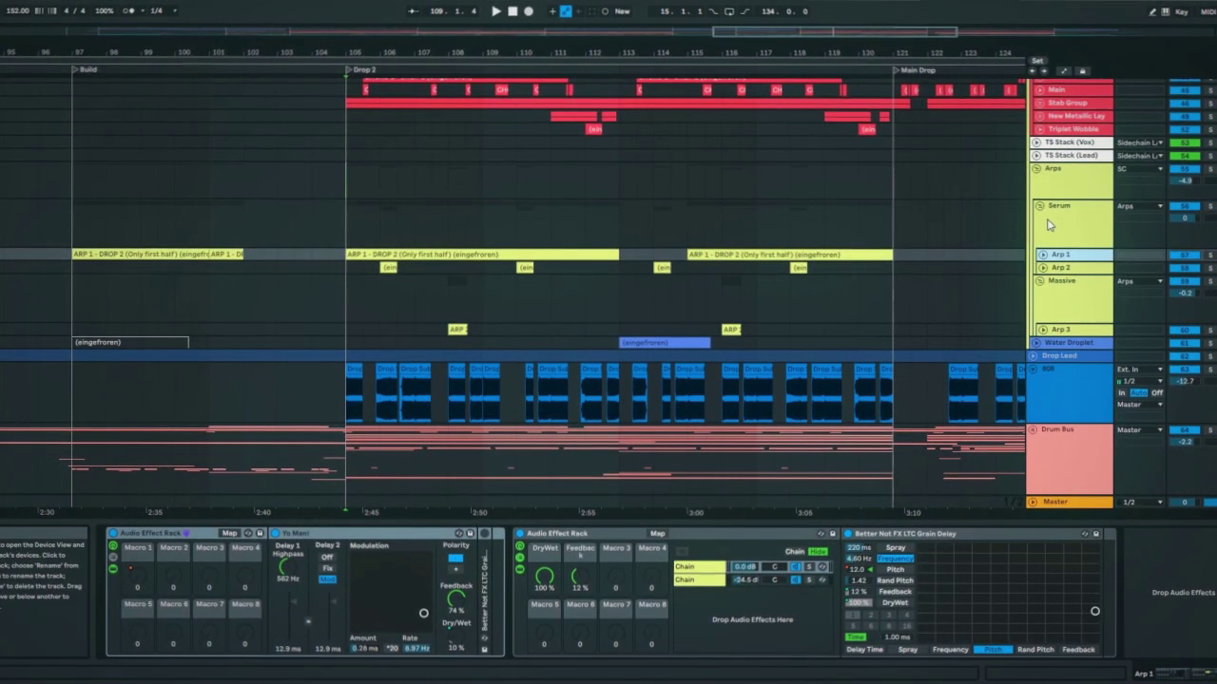
Step: Fold the Serum group and the Arps group that contains it
click(1040, 207)
click(1037, 169)
scroll(675, 205, down, 4)
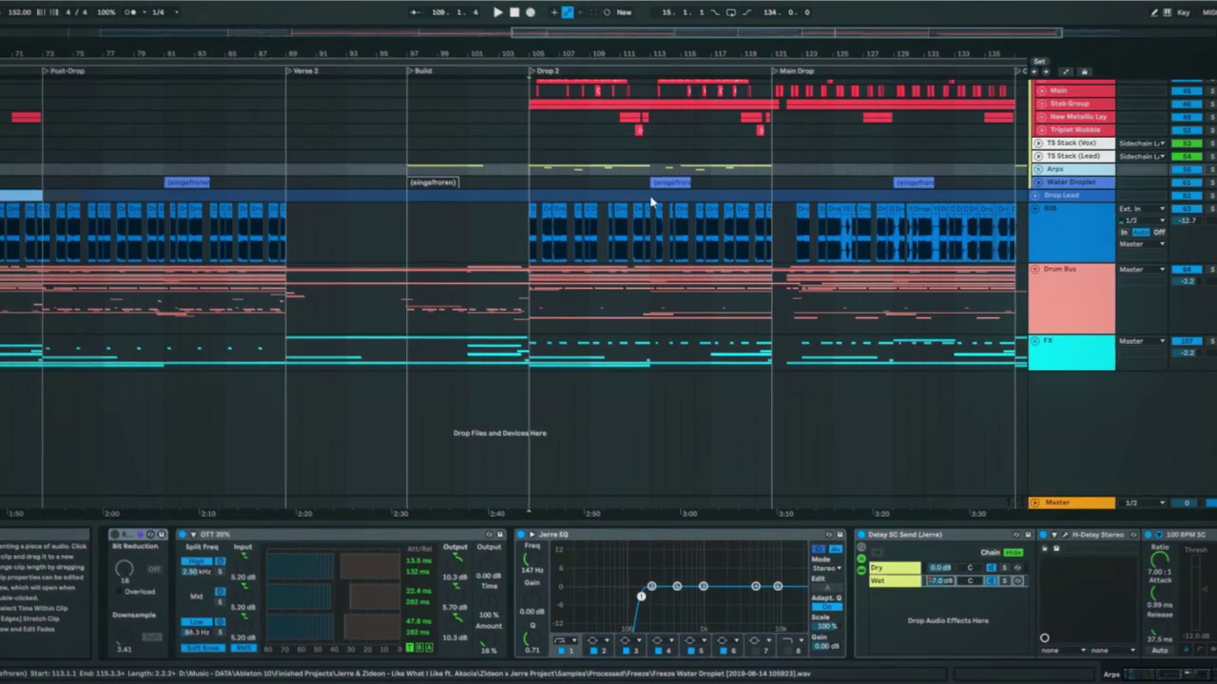
Step: Audition the Main Drop from bar 121 with the full mix, starting from the Stack group
scroll(609, 185, up, 3)
scroll(565, 172, down, 3)
scroll(548, 173, up, 3)
scroll(939, 265, up, 3)
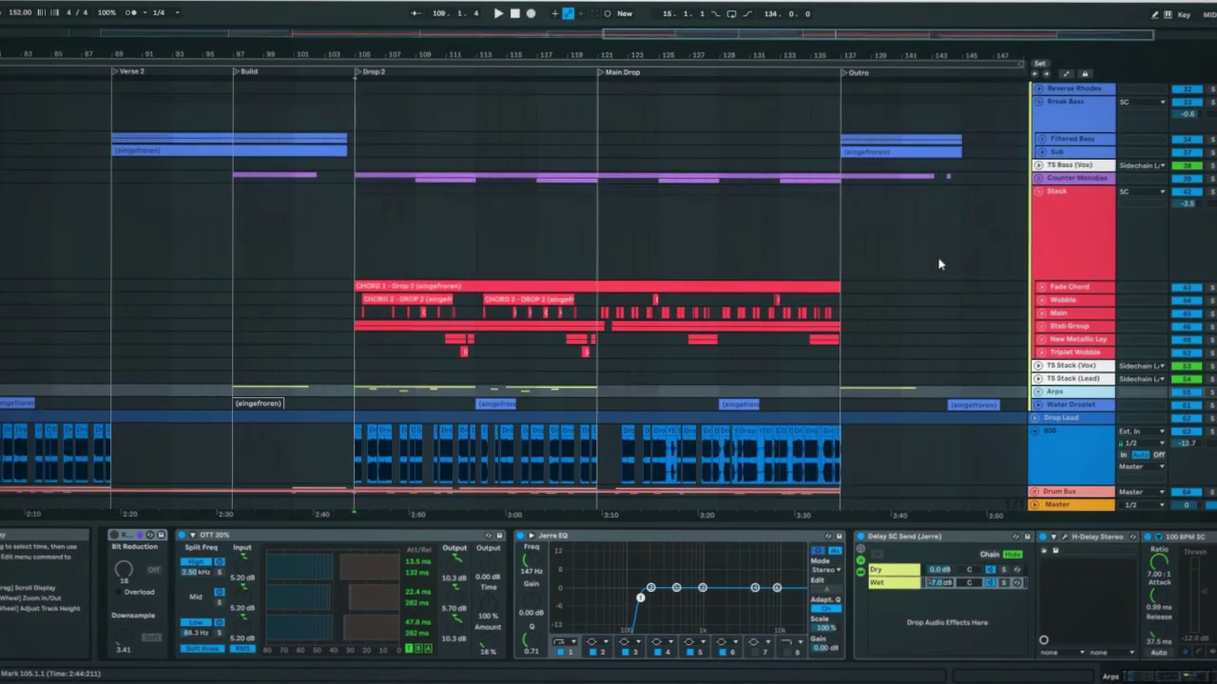
scroll(656, 209, down, 2)
click(601, 185)
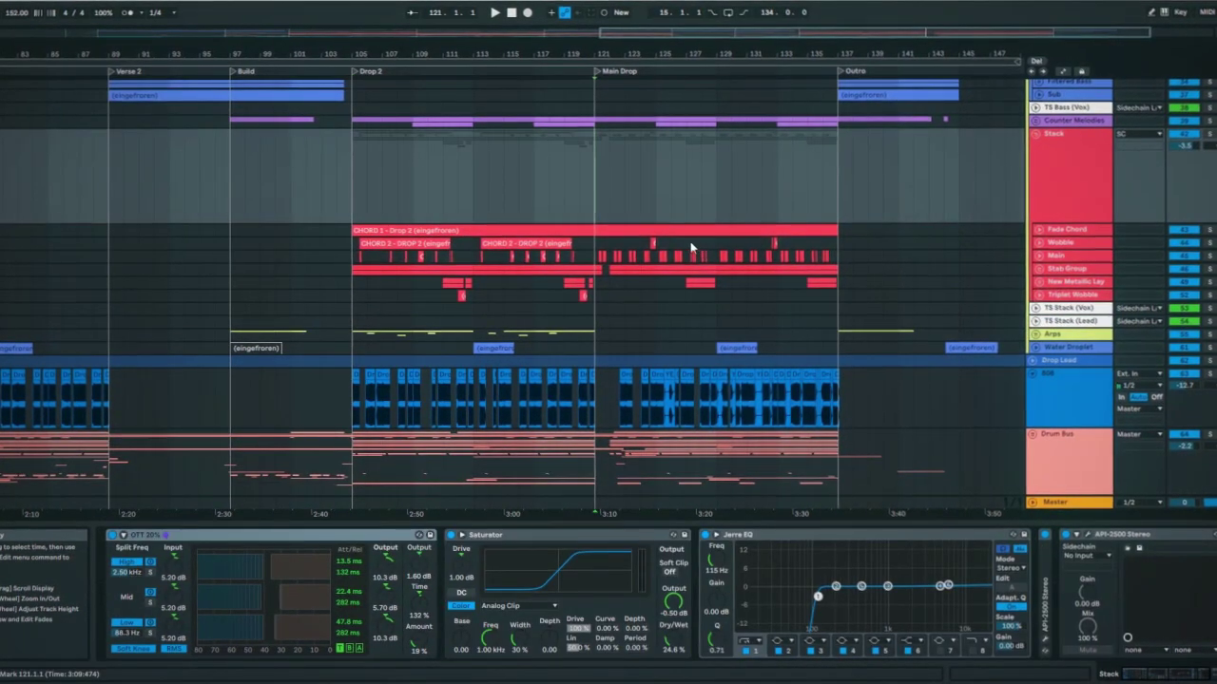
scroll(629, 244, down, 2)
scroll(630, 243, up, 2)
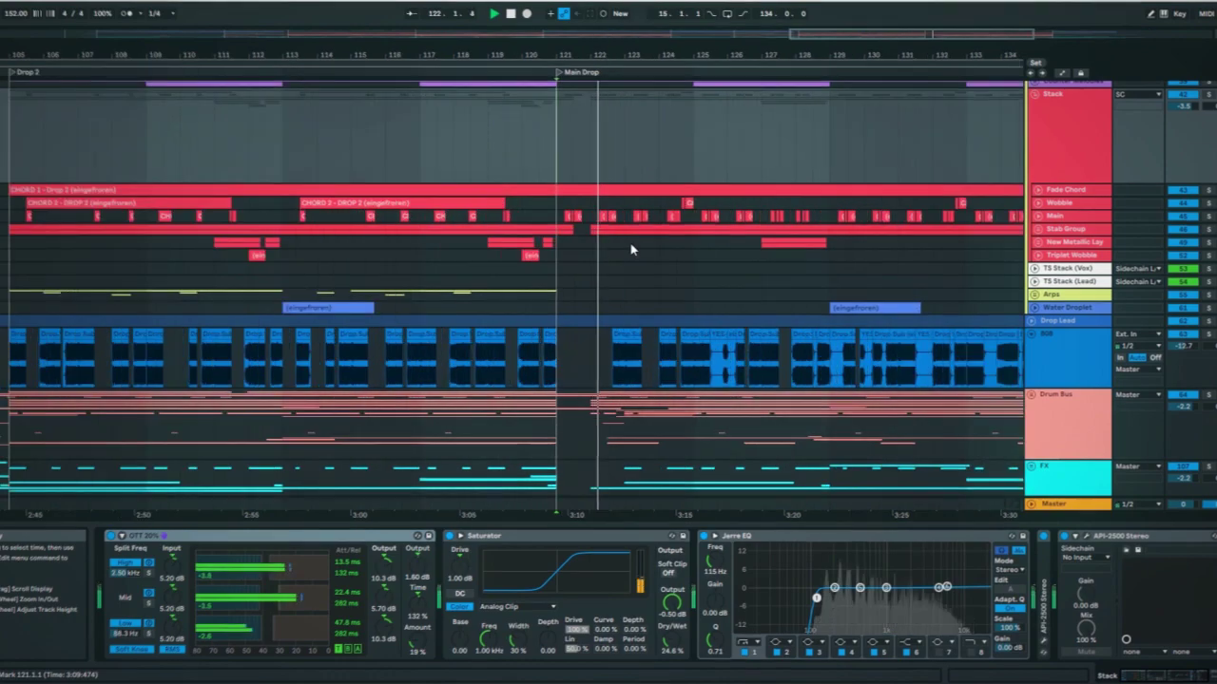
scroll(632, 244, down, 2)
scroll(632, 245, down, 5)
scroll(718, 138, up, 1)
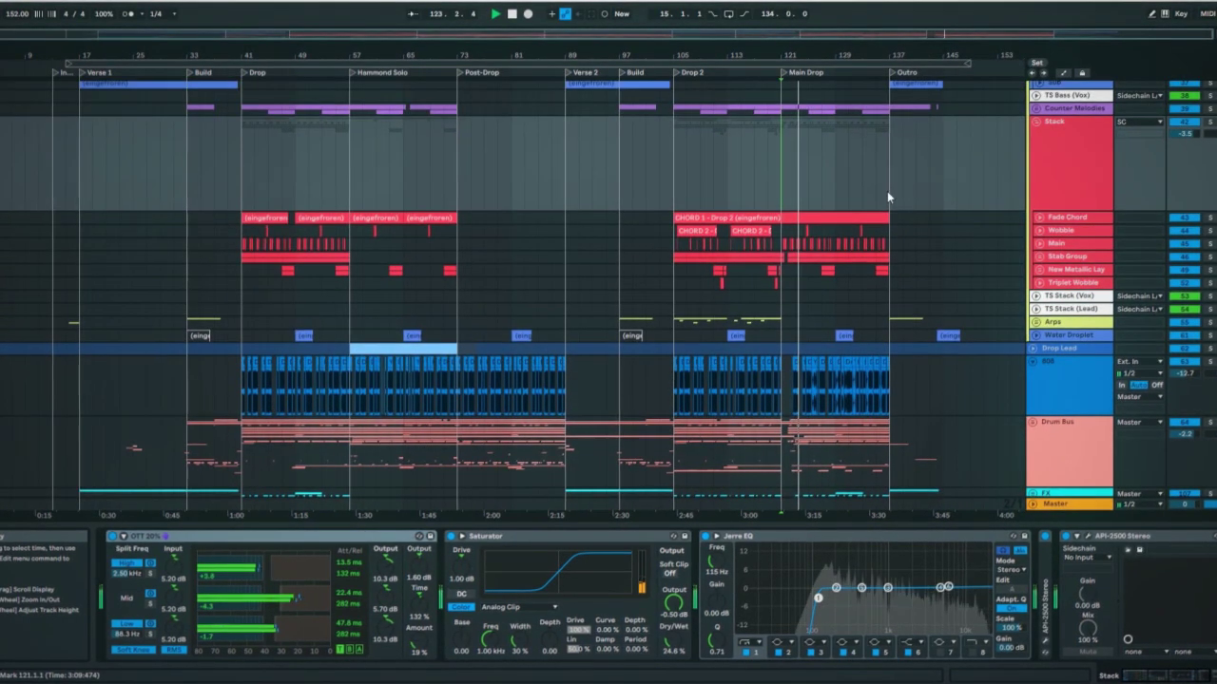
Step: Highlight the Main Drop section of the Stack group from bar 121 to bar 137
scroll(887, 196, up, 4)
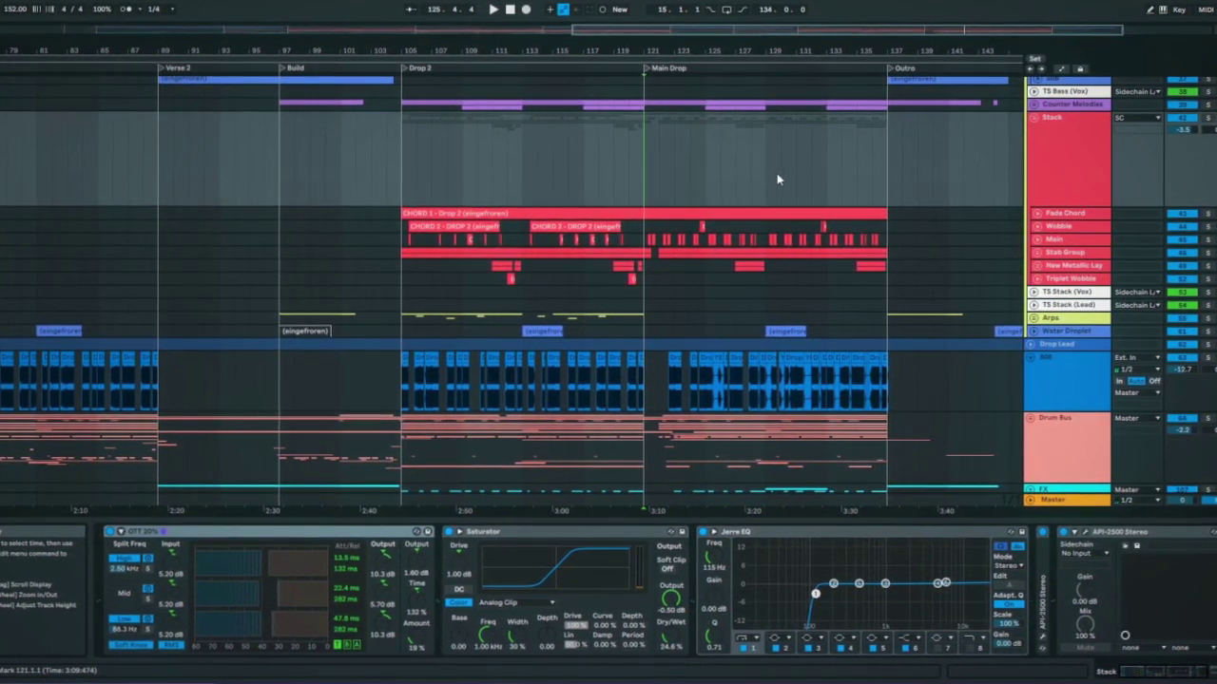
shift+click(890, 188)
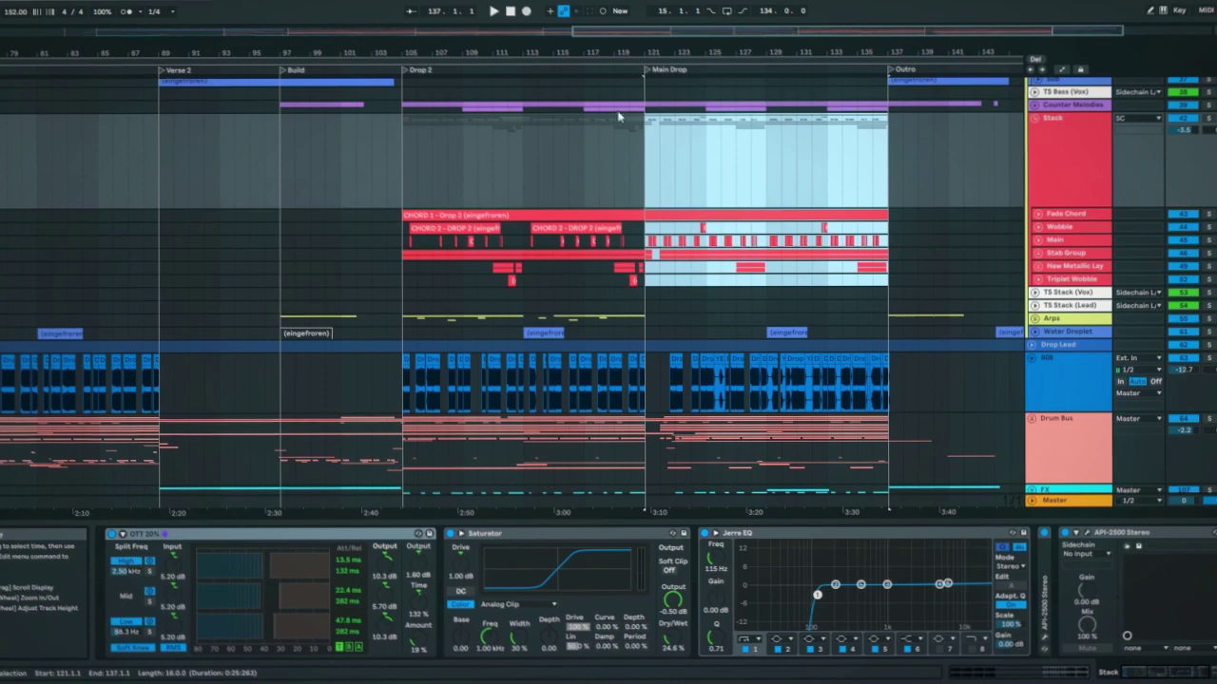
scroll(667, 156, down, 4)
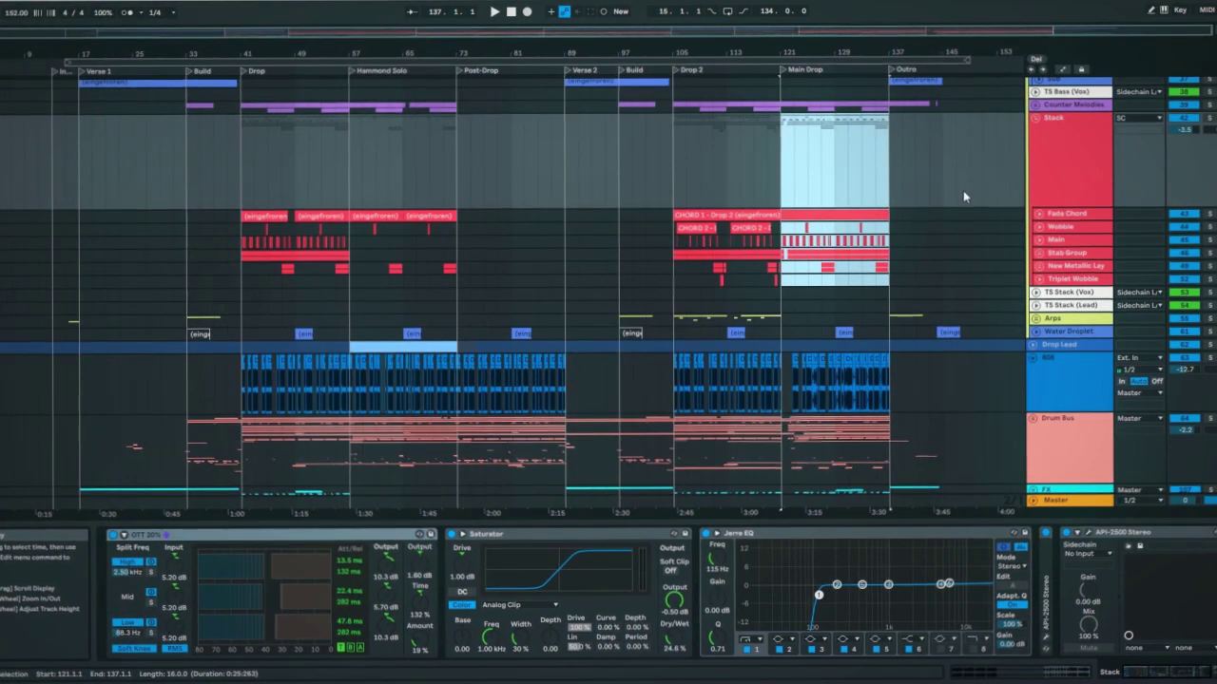